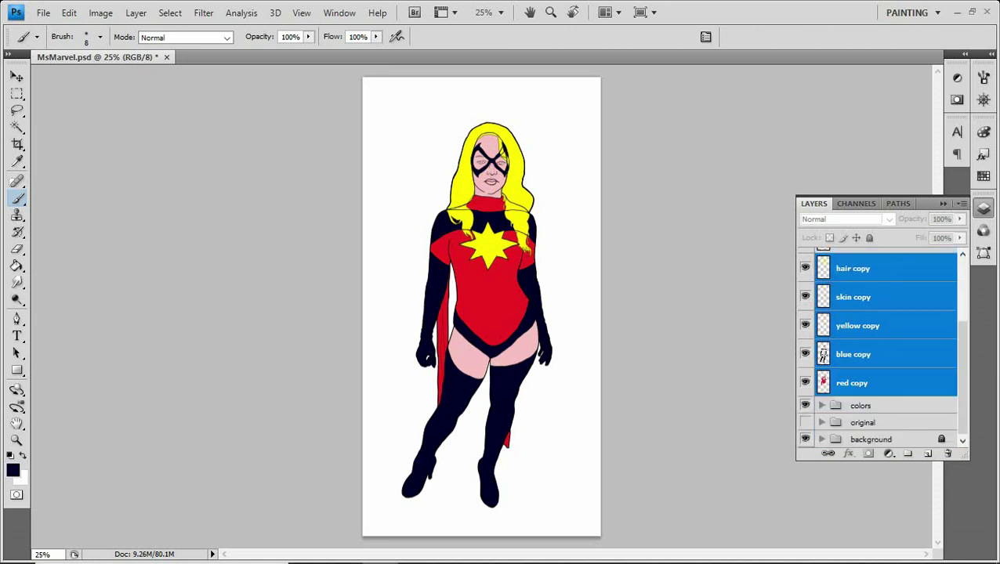
Merge the skin copy, yellow copy, blue copy and red copy layers into a single layer.
click(862, 422)
click(851, 400)
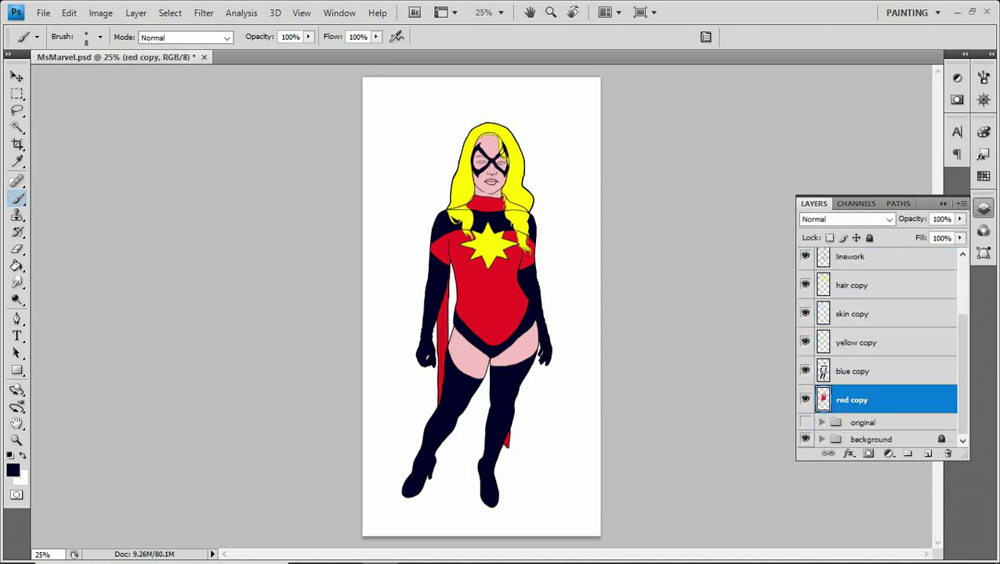
shift+click(852, 314)
key(ctrl+e)
Hide the lower hair layer and the hair copy layer, with the merged skin copy layer active.
click(852, 314)
click(804, 313)
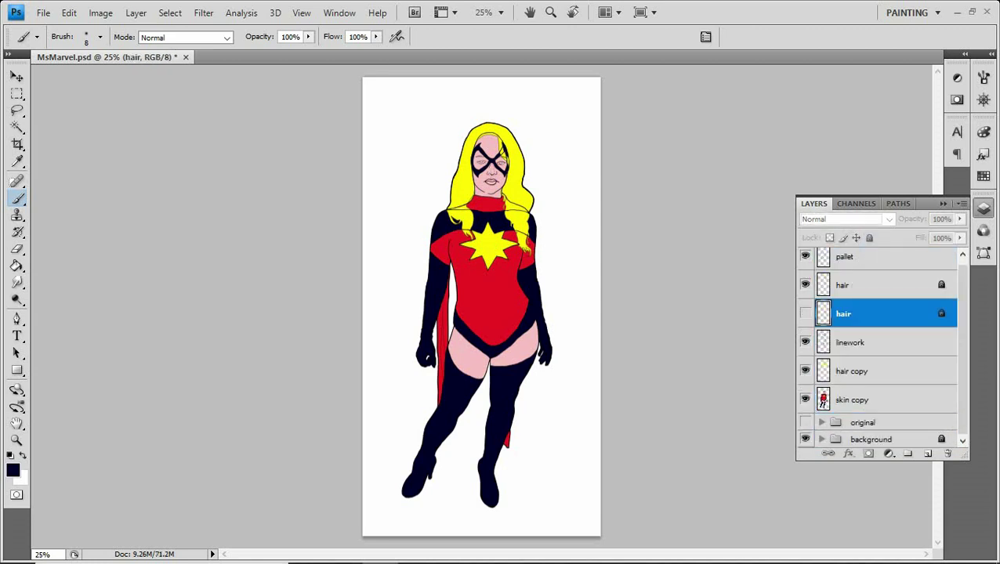
key(alt+bracketleft)
key(alt+bracketleft)
key(alt+bracketleft)
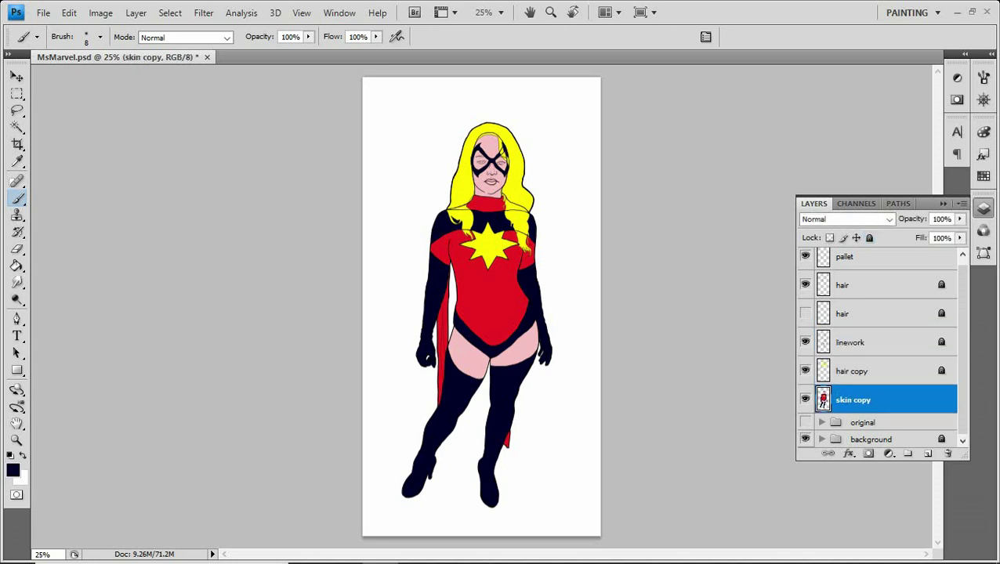
key(ctrl+plus)
click(805, 370)
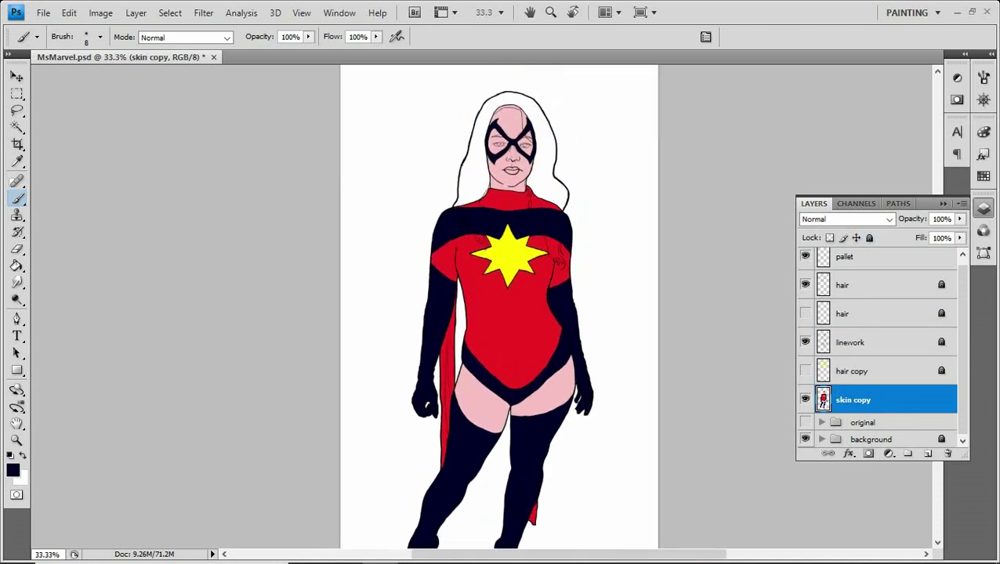
Lighten the figure's right waist edge on the red suit with the Dodge tool, using a 45 px brush at 30% exposure.
drag(486, 313, 515, 296)
key(o)
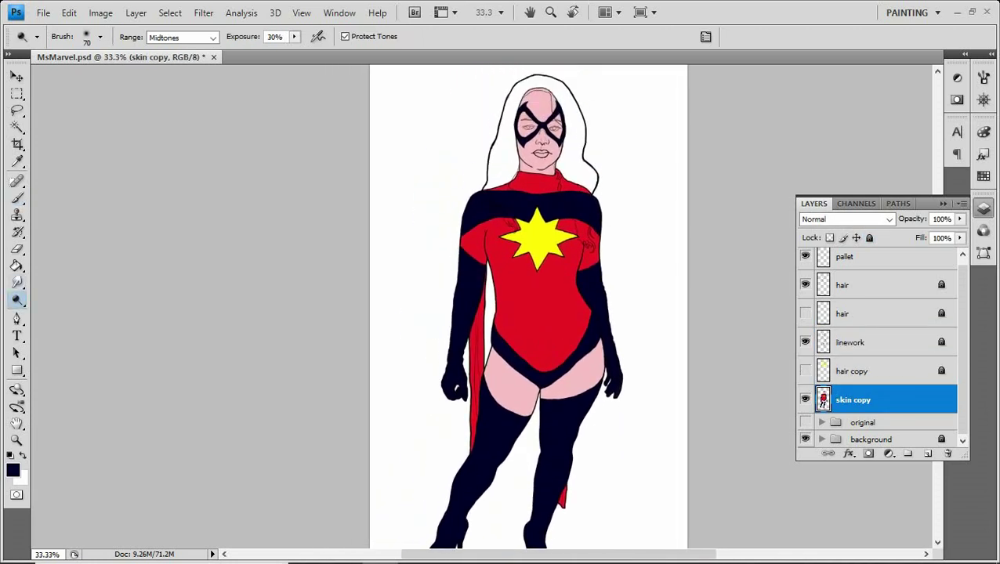
right_click(503, 202)
key(F5)
key(F5)
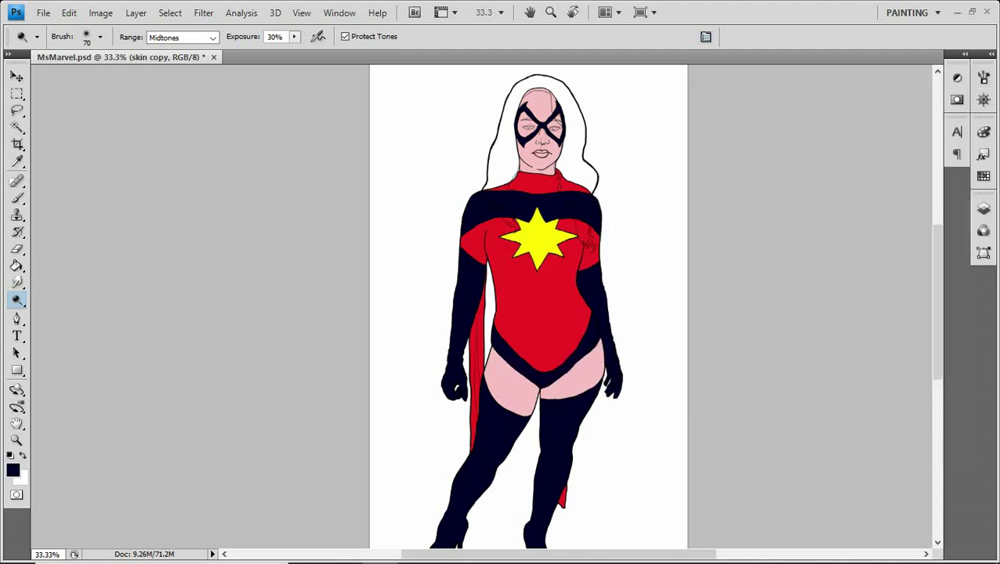
key(ctrl+plus)
key(bracketleft)
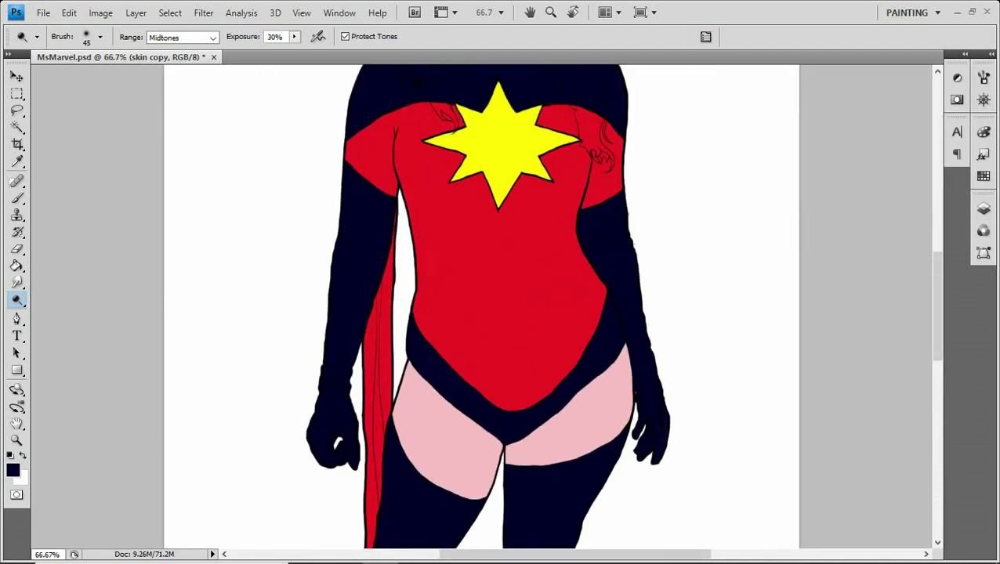
mouse_move(428, 291)
mouse_down()
mouse_move(423, 226)
mouse_move(423, 279)
mouse_up()
Set the Dodge exposure to 50%, try a larger brush down the figure's right side, and undo the last strokes.
key(bracketright)
key(bracketright)
key(bracketright)
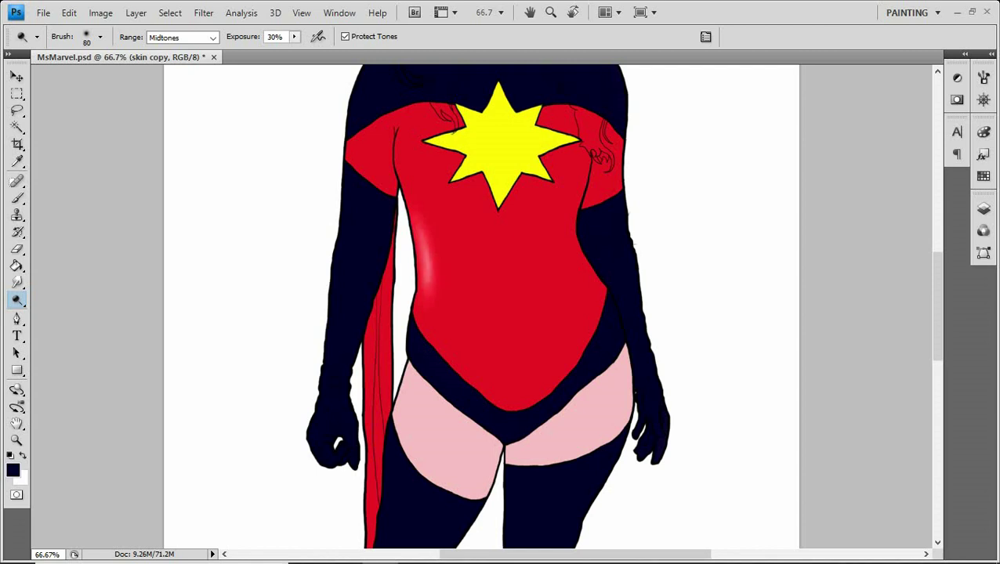
right_click(489, 268)
drag(573, 295, 584, 295)
drag(566, 346, 573, 345)
key(Return)
drag(426, 235, 423, 336)
key(ctrl+alt+z)
key(ctrl+alt+z)
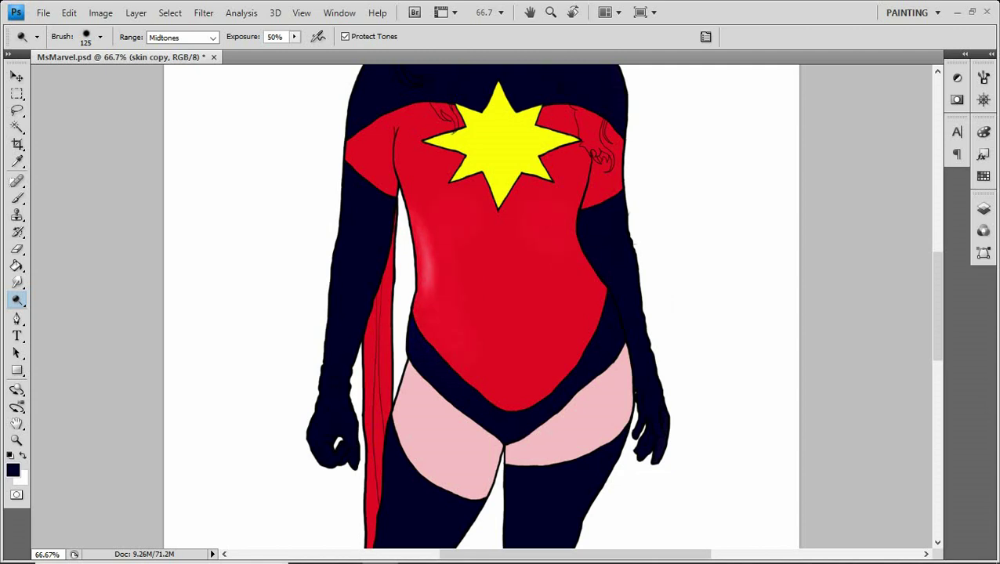
Dodge highlights onto the figure's left thigh, hip and red torso side, reducing the brush to 30 px.
key(bracketleft)
key(bracketleft)
key(bracketleft)
key(bracketleft)
key(bracketleft)
key(bracketleft)
key(bracketleft)
mouse_move(574, 391)
mouse_down()
mouse_move(552, 450)
mouse_move(611, 368)
mouse_move(607, 431)
mouse_up()
key(bracketleft)
key(bracketleft)
mouse_move(597, 310)
mouse_down()
mouse_move(568, 211)
mouse_move(561, 282)
mouse_up()
drag(563, 234, 548, 218)
drag(600, 303, 597, 278)
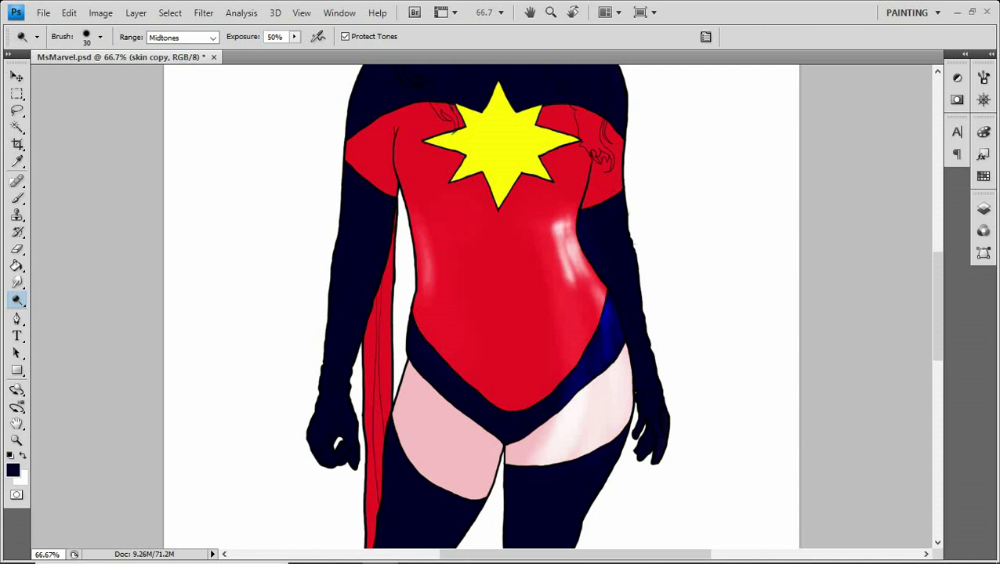
Show the brush settings and dodge highlights onto the figure's left shoulder and upper glove, reducing the brush to 8 px.
right_click(540, 358)
key(Return)
key(F5)
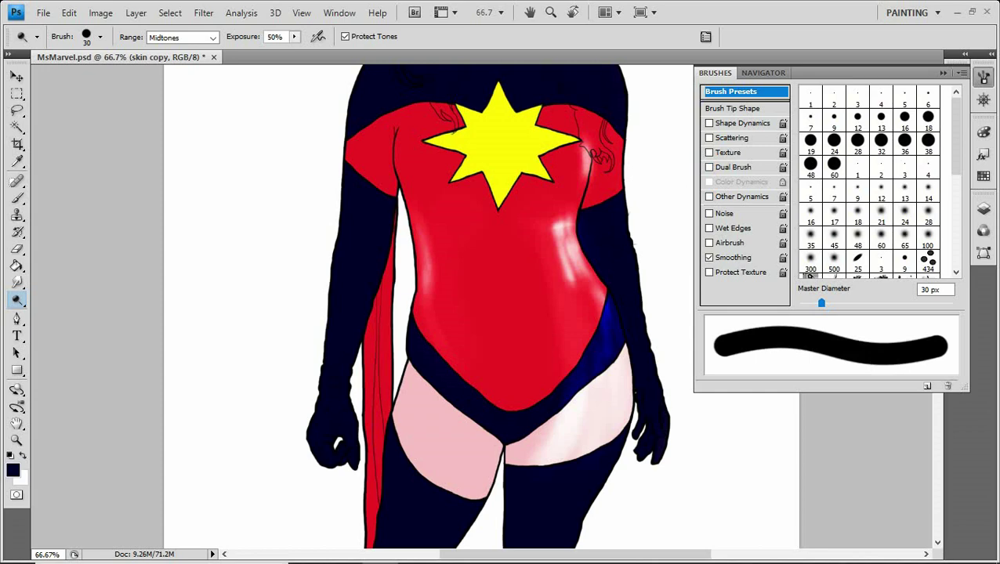
scroll(337, 306, right, 2)
key(bracketleft)
scroll(336, 305, up, 2)
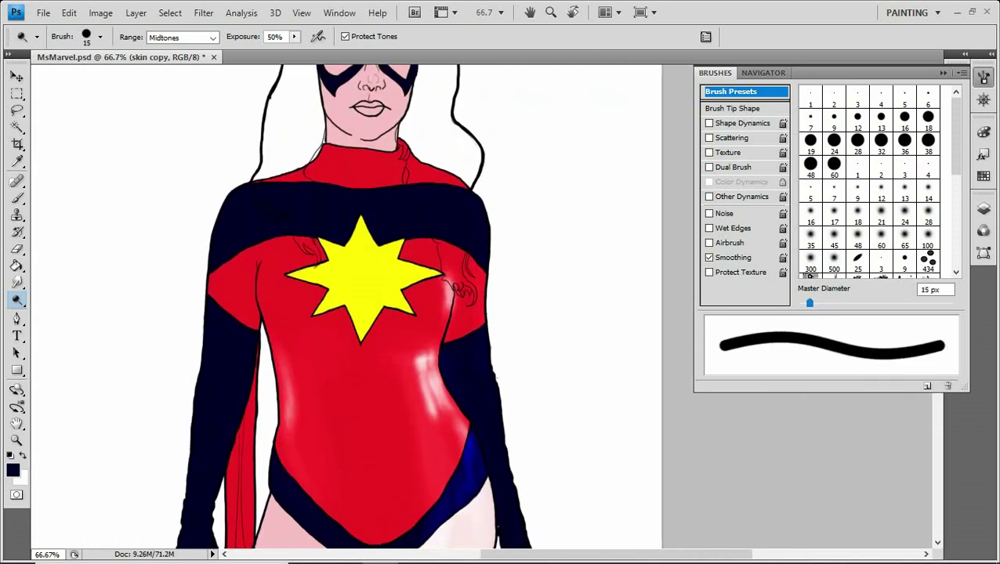
key(bracketleft)
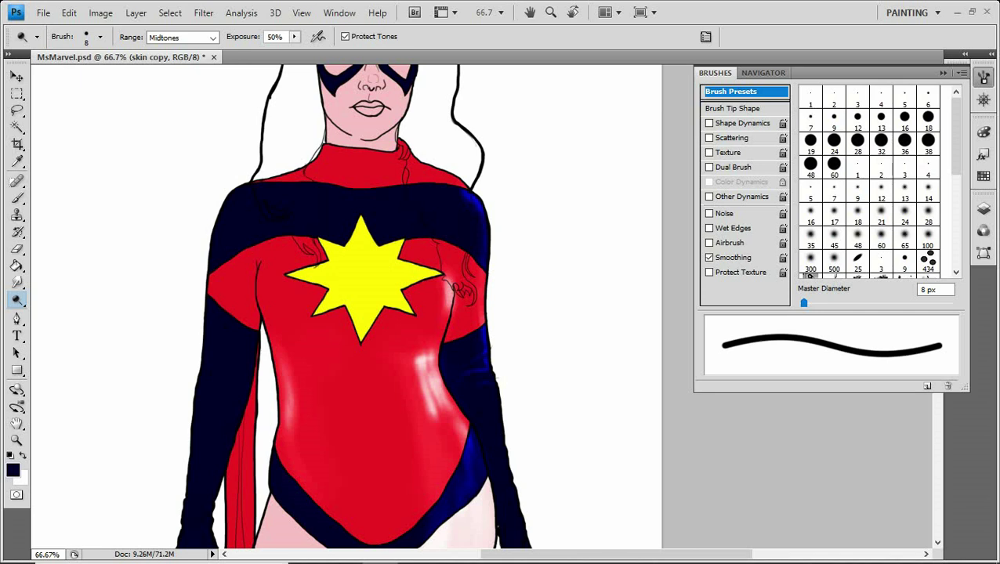
Lighten the forearm of the figure's left glove with a Dodge brush of about 10 px.
key(bracketright)
key(bracketright)
key(bracketright)
key(bracketright)
key(bracketright)
key(bracketleft)
key(bracketleft)
key(bracketleft)
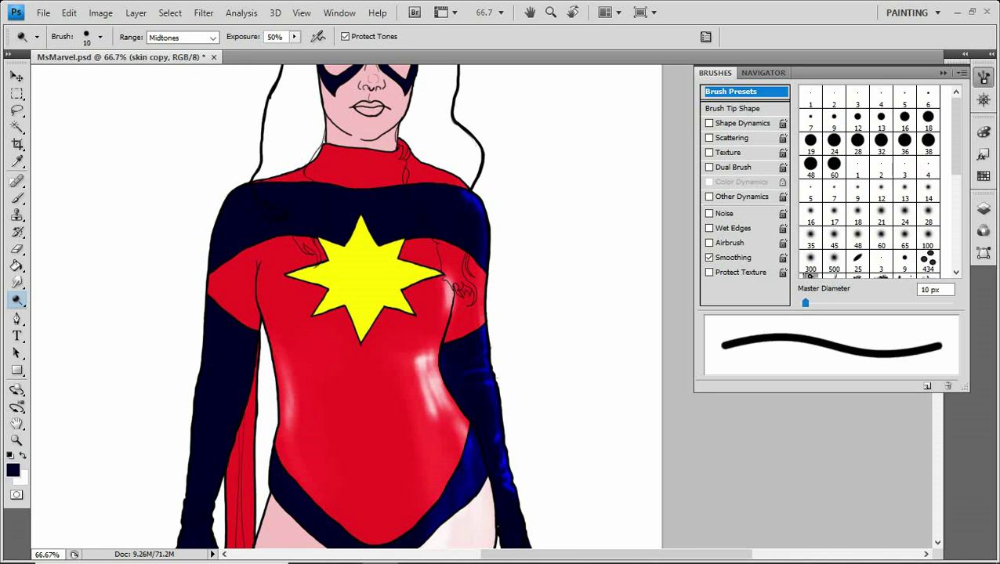
Dodge fine fold highlights down the outer side of the left glove's forearm, reducing the brush to 2 px.
scroll(344, 306, down, 3)
key(ctrl+plus)
key(ctrl+plus)
key(ctrl+plus)
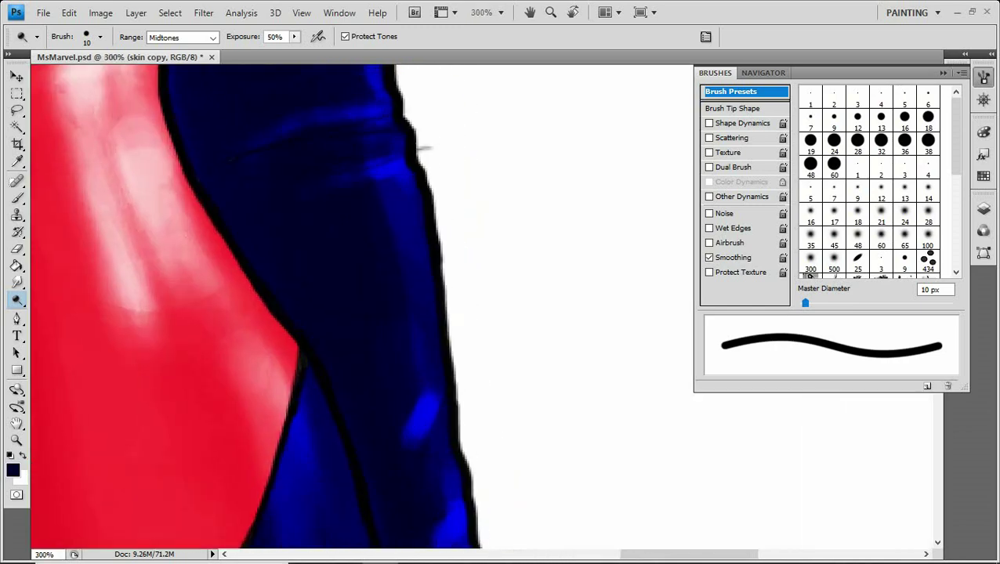
scroll(481, 305, down, 3)
key(bracketleft)
key(bracketleft)
key(bracketleft)
key(bracketleft)
key(bracketleft)
key(bracketleft)
key(bracketleft)
key(bracketleft)
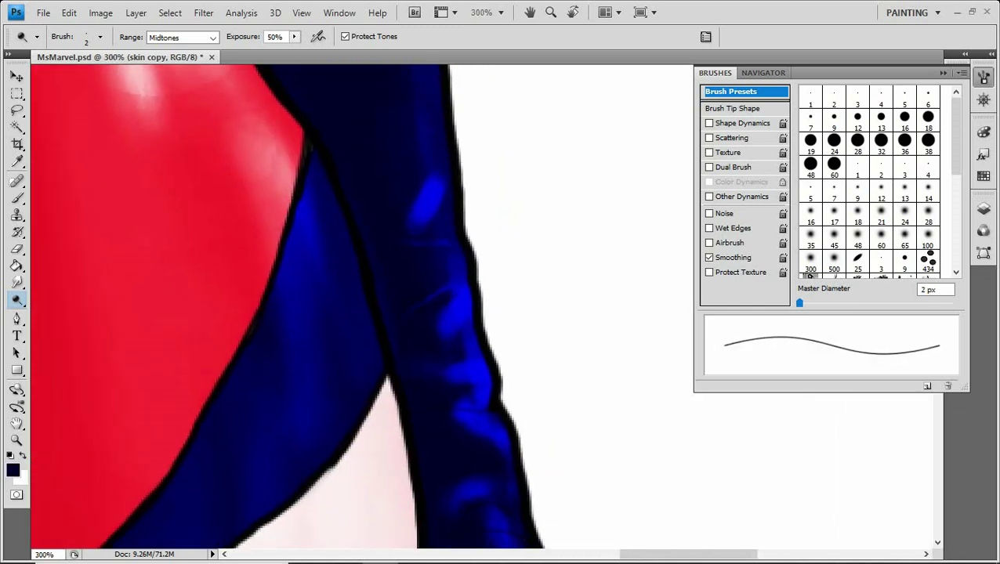
scroll(417, 538, down, 2)
scroll(235, 313, down, 2)
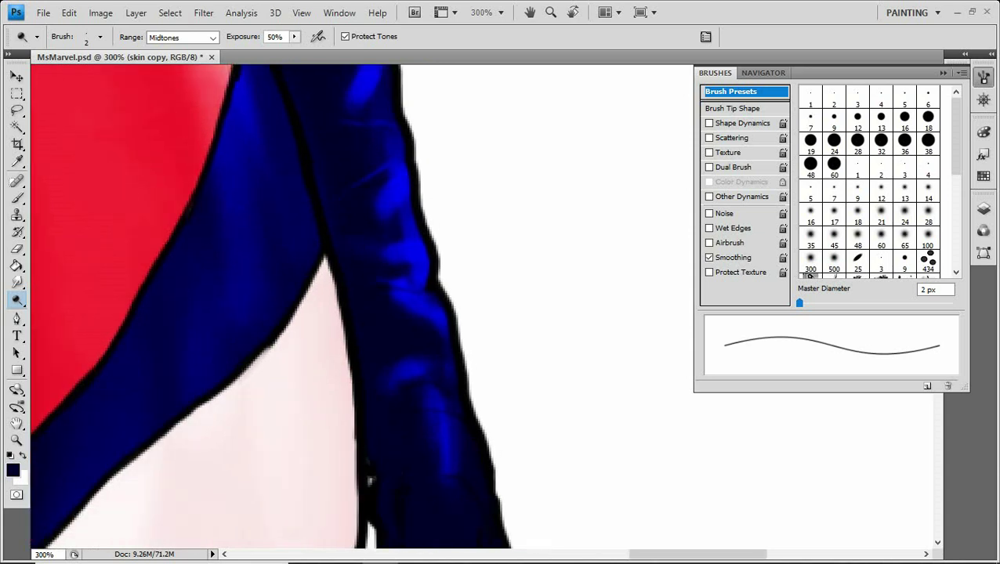
Brighten the folds near the left glove's wrist with a 5 px Dodge brush.
key(bracketright)
key(bracketright)
key(bracketright)
mouse_move(408, 356)
mouse_down()
mouse_move(427, 368)
mouse_move(470, 459)
mouse_up()
scroll(470, 458, down, 2)
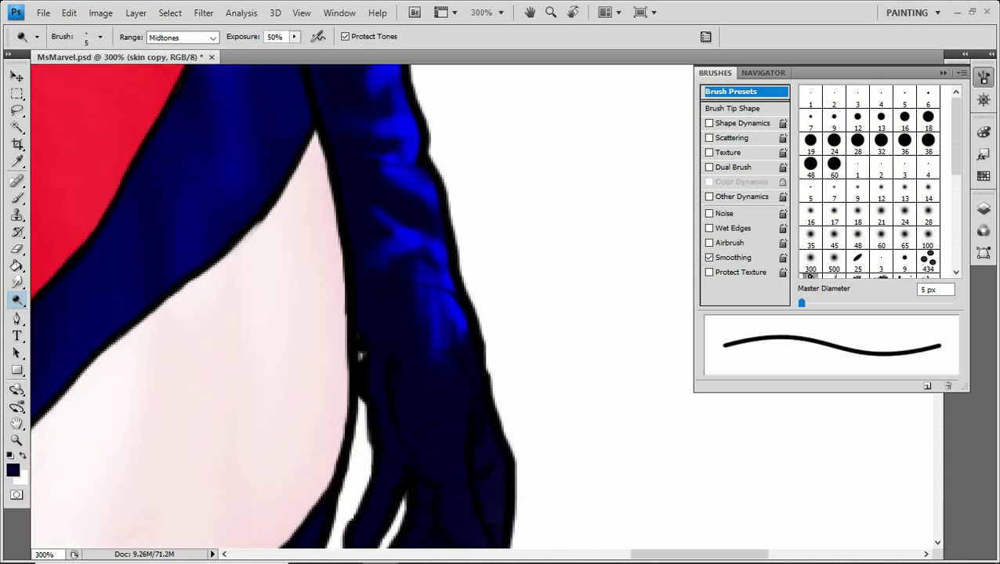
Dodge highlights onto the back of the left gloved hand and its outer knuckle, refining with a 3 px brush.
mouse_move(420, 392)
mouse_down()
mouse_move(451, 368)
mouse_move(486, 419)
mouse_up()
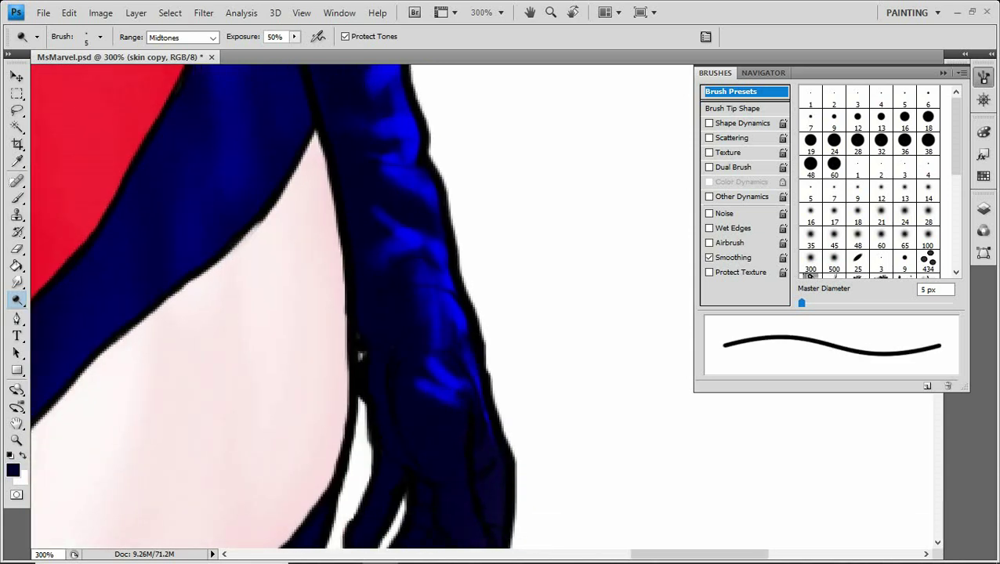
key(bracketleft)
key(bracketleft)
drag(494, 473, 495, 483)
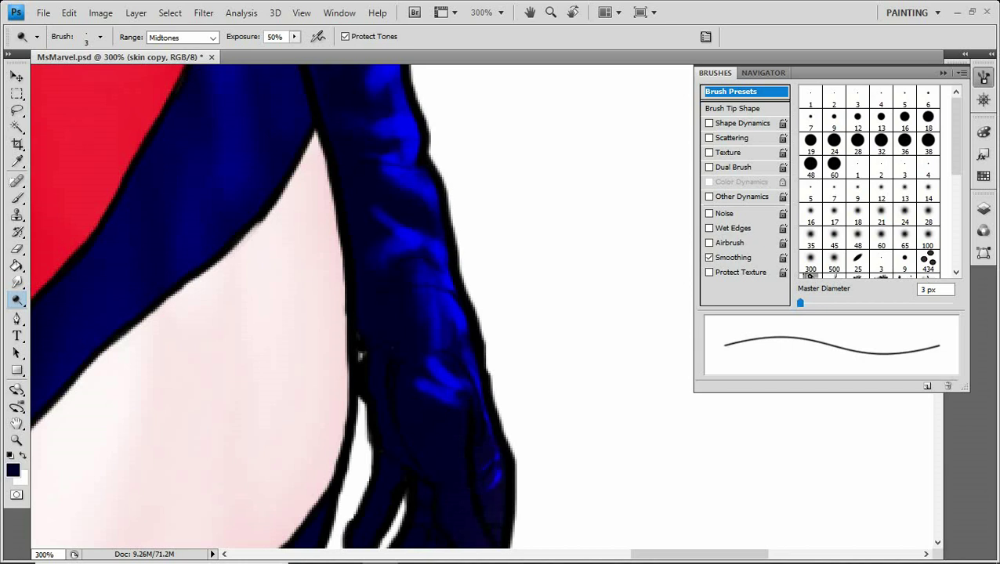
Extend the Dodge highlights across the left gloved hand and down to the finger knuckle with a larger brush.
key(bracketright)
key(bracketright)
key(bracketright)
drag(439, 365, 461, 346)
drag(442, 434, 455, 463)
scroll(446, 313, down, 3)
drag(442, 289, 451, 315)
drag(453, 369, 468, 353)
Add thin Dodge highlights to the creases around the left glove's wrist, using brushes of 2 to 4 px.
key(bracketleft)
key(bracketleft)
key(bracketleft)
key(bracketleft)
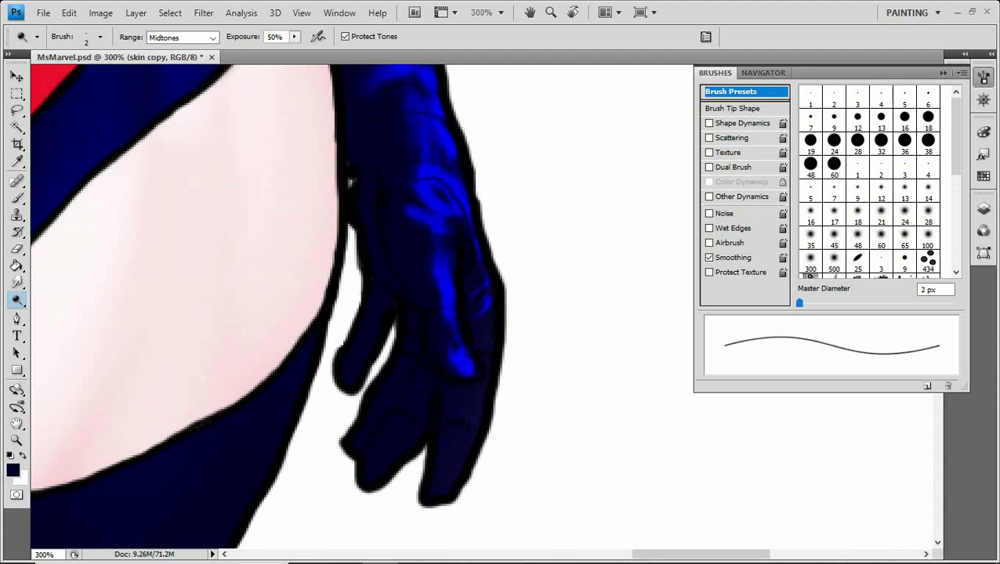
drag(350, 182, 381, 300)
key(bracketright)
key(bracketright)
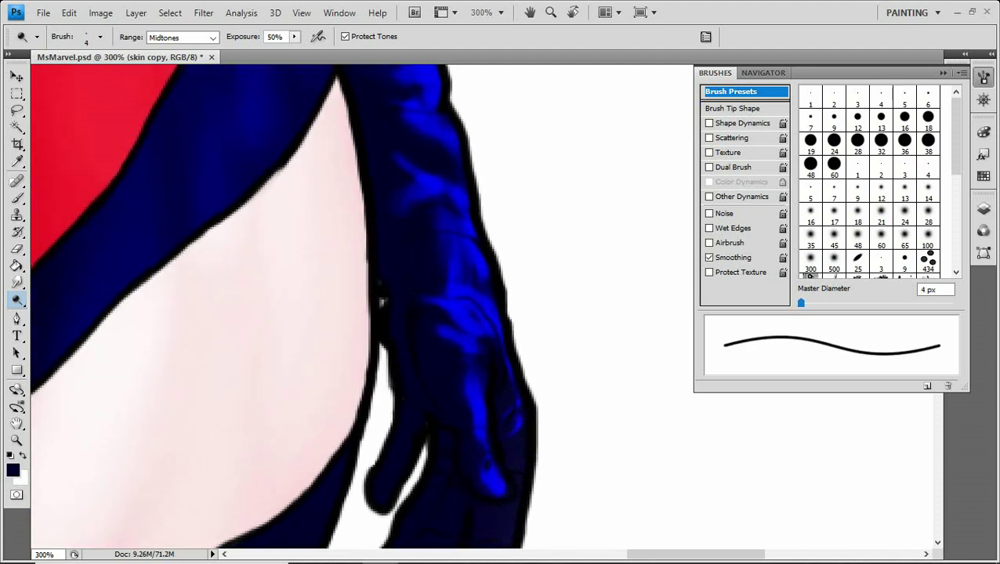
key(bracketleft)
key(bracketleft)
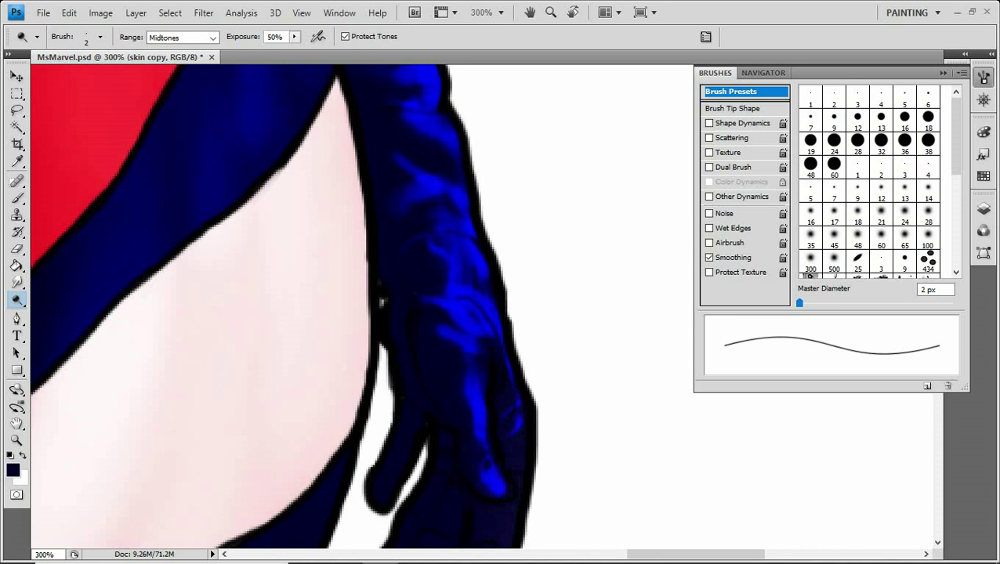
Sharpen the wrinkle highlights along the left glove's forearm with 2 px and 5 px Dodge brushes.
mouse_move(381, 301)
mouse_down()
mouse_move(376, 284)
mouse_move(443, 539)
mouse_up()
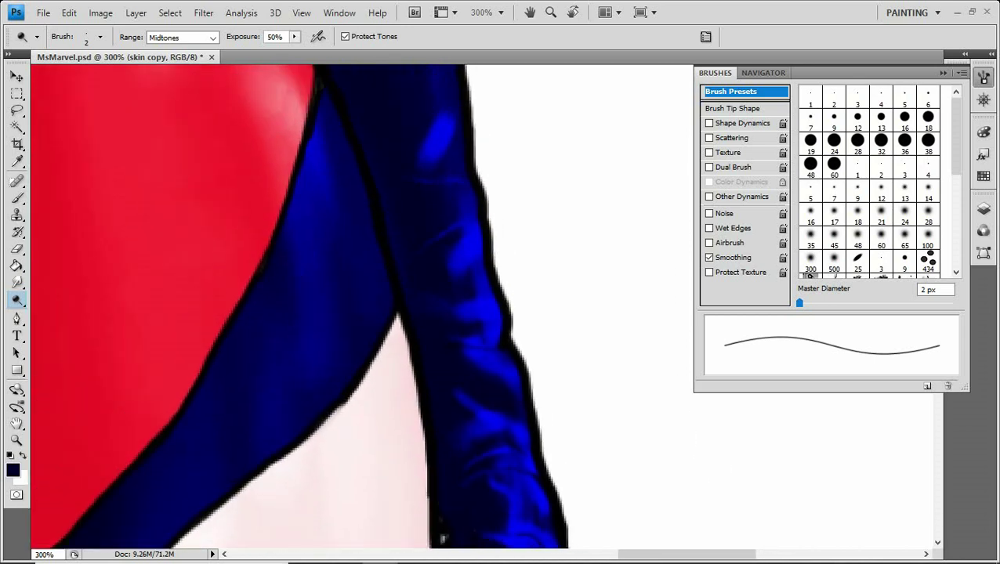
drag(447, 168, 494, 275)
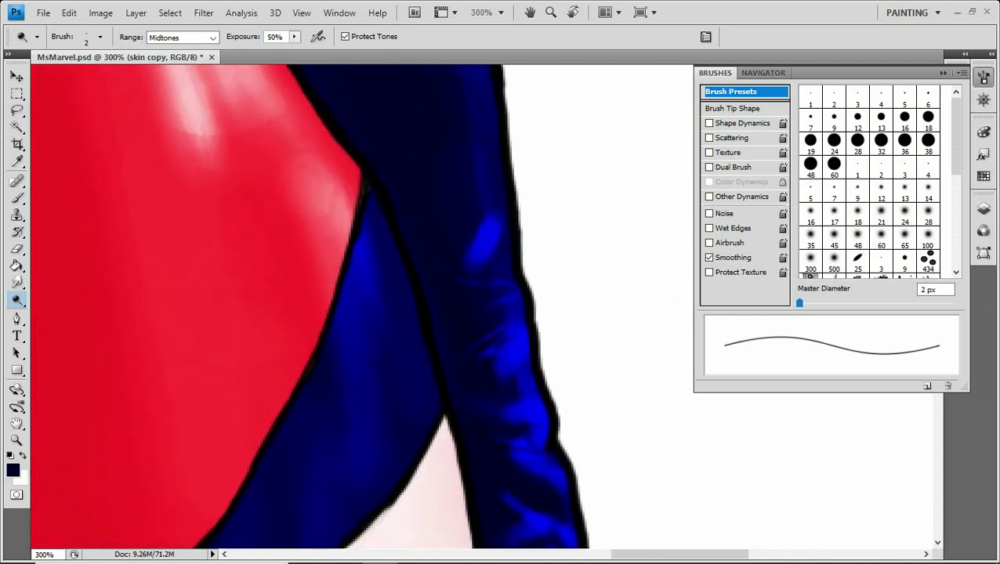
key(bracketright)
key(bracketright)
key(bracketright)
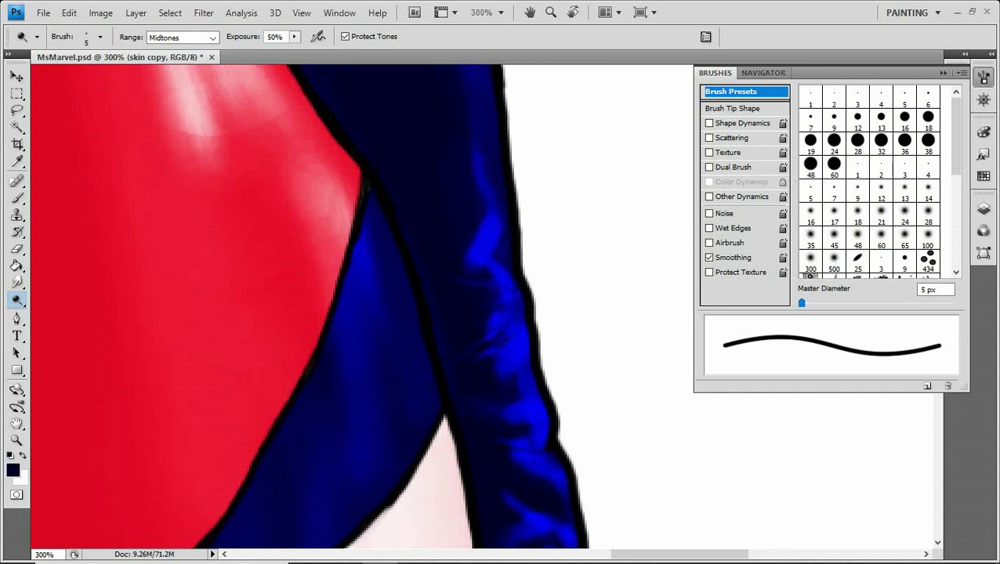
Dodge crease highlights across the left glove's elbow, using brushes of 2 to 5 px.
scroll(314, 305, up, 3)
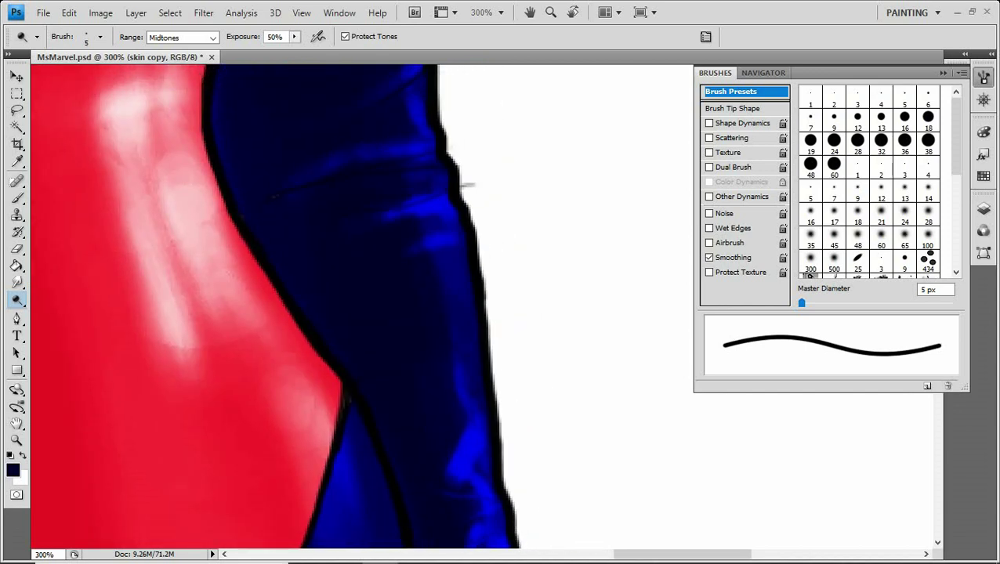
drag(467, 185, 484, 264)
key(bracketleft)
key(bracketleft)
key(bracketleft)
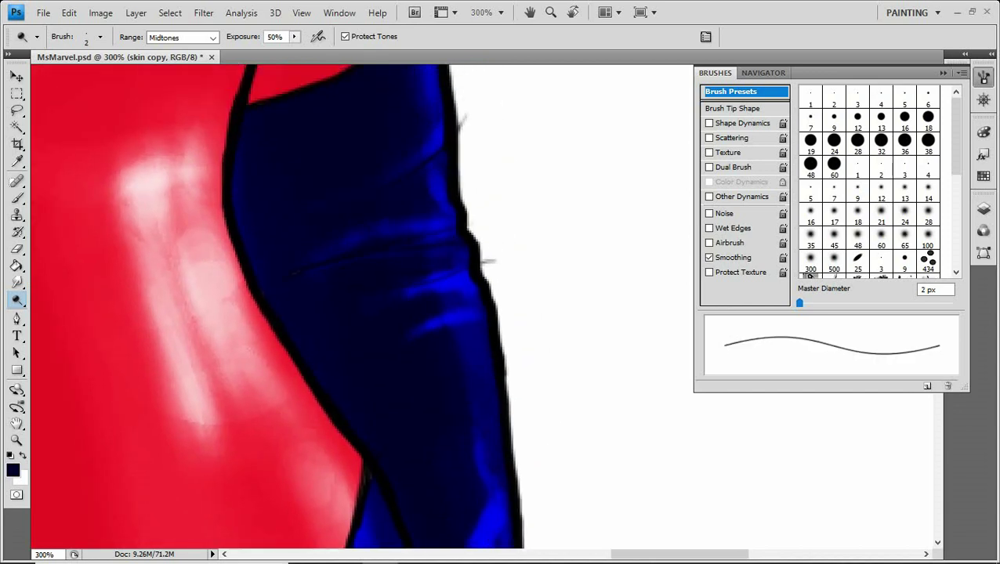
key(bracketright)
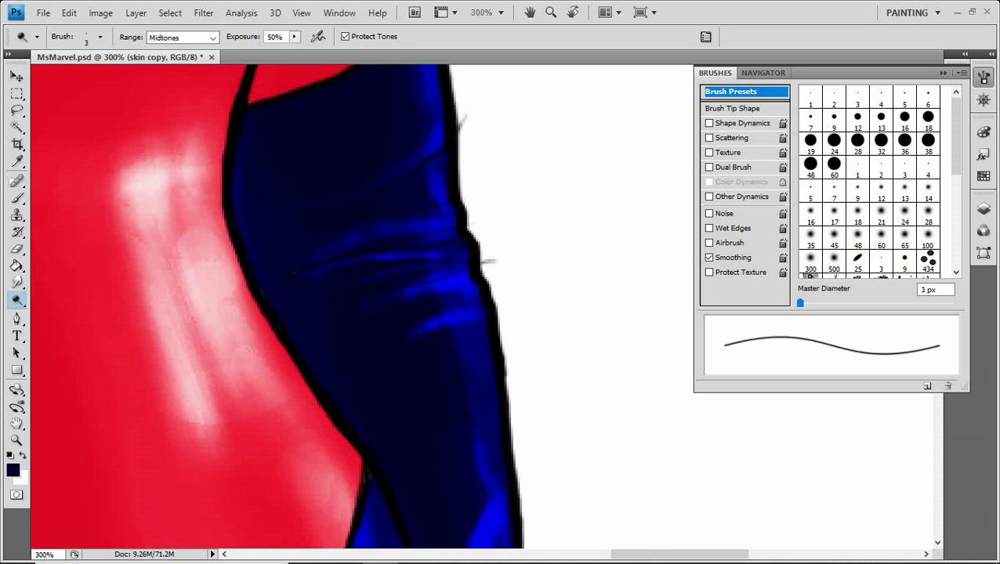
Lighten the upper part of the left glove just below the red sleeve, enlarging the Dodge brush to 9 px.
drag(483, 262, 490, 382)
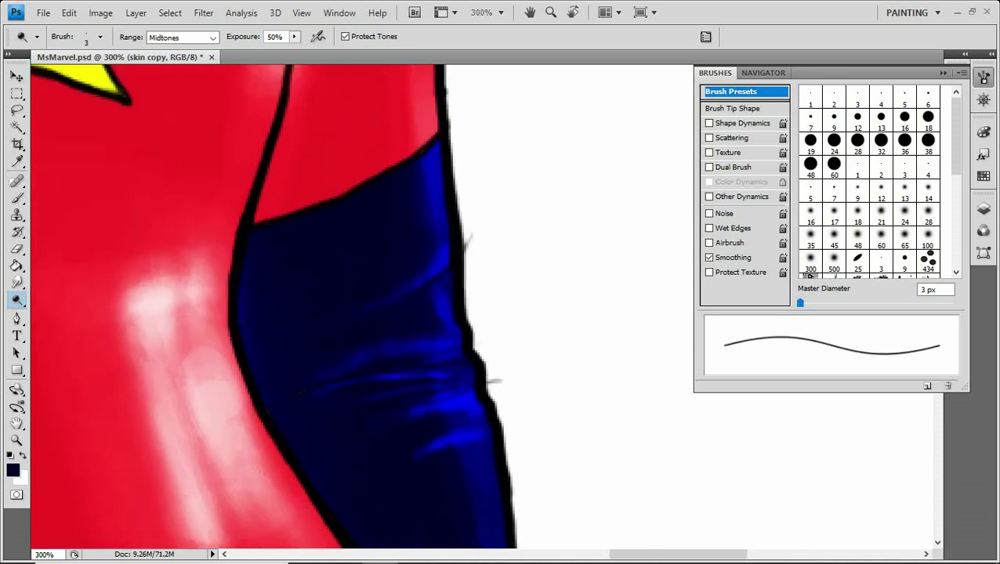
key(bracketright)
key(bracketright)
key(bracketright)
key(bracketright)
key(bracketright)
key(bracketright)
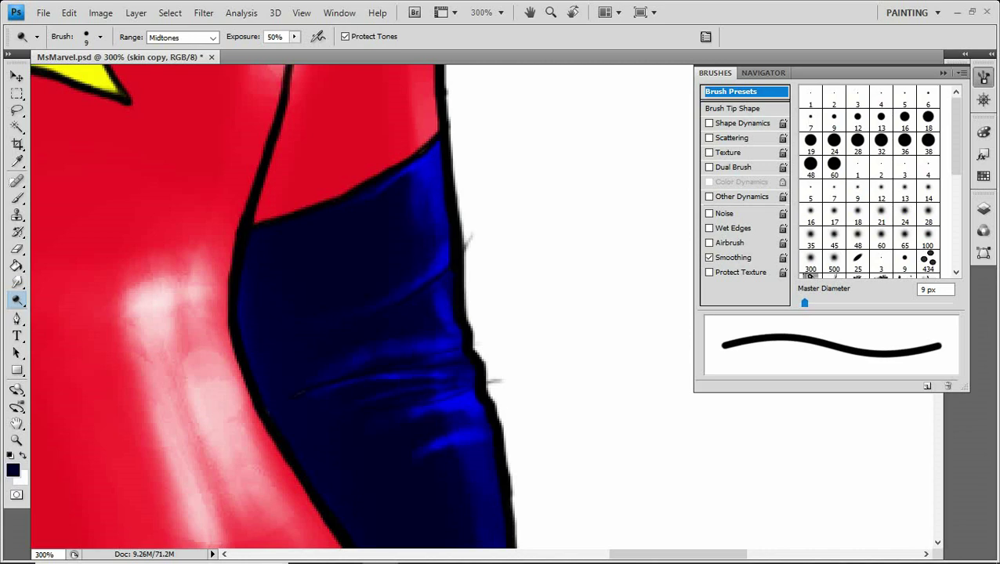
Dodge a bright highlight onto the top of the figure's left shoulder with a 35 px brush.
key(ctrl+minus)
key(ctrl+minus)
key(ctrl+minus)
key(ctrl+minus)
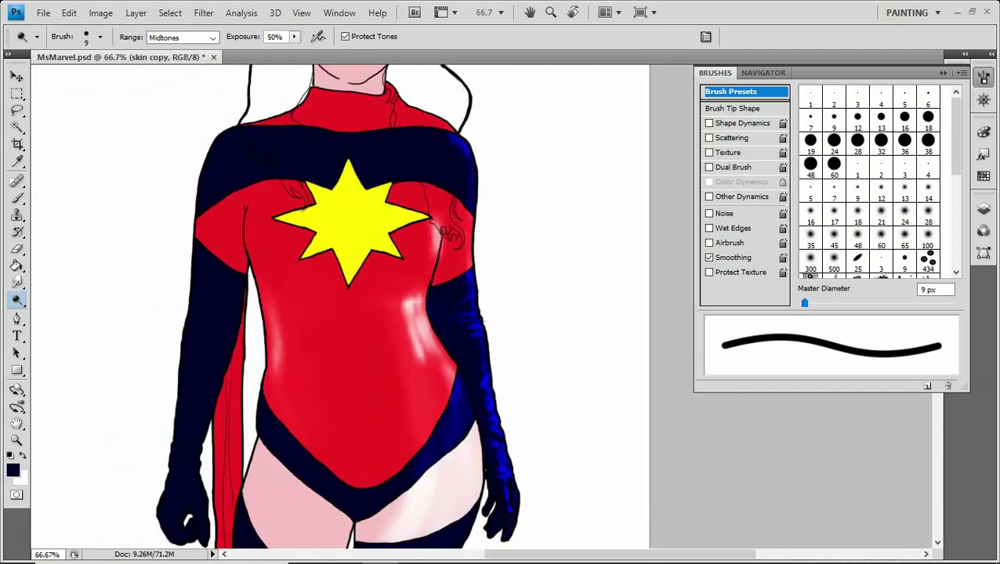
drag(453, 151, 460, 265)
key(bracketright)
key(bracketright)
key(bracketright)
key(bracketright)
key(bracketright)
key(bracketright)
click(460, 265)
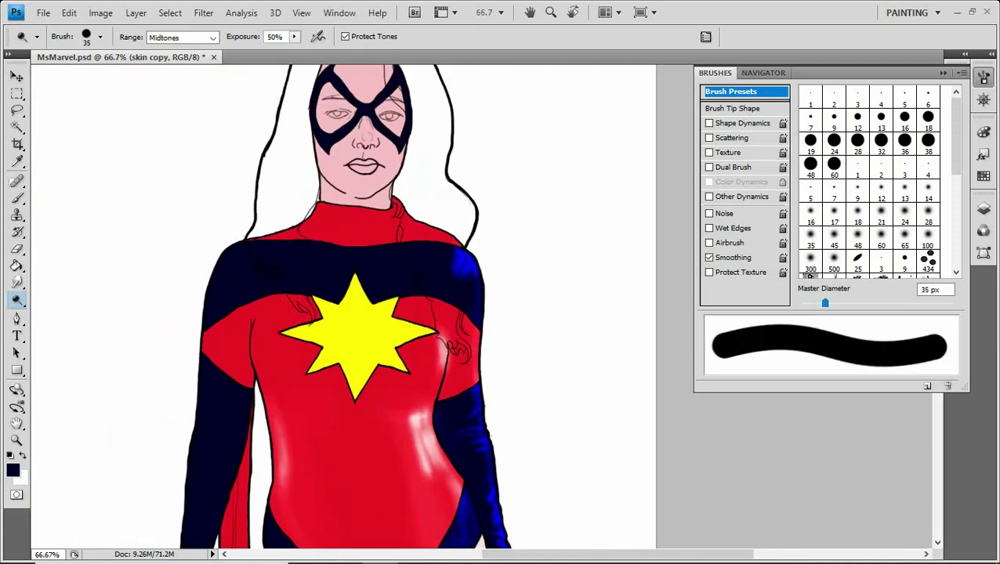
Dodge highlights onto the outer edge of the left red sleeve and the chest side beside the star's point.
key(bracketleft)
key(bracketleft)
key(bracketleft)
key(bracketleft)
key(bracketleft)
key(bracketleft)
key(bracketleft)
key(bracketleft)
key(ctrl+plus)
key(ctrl+plus)
key(ctrl+plus)
key(bracketleft)
key(bracketleft)
key(bracketleft)
key(bracketright)
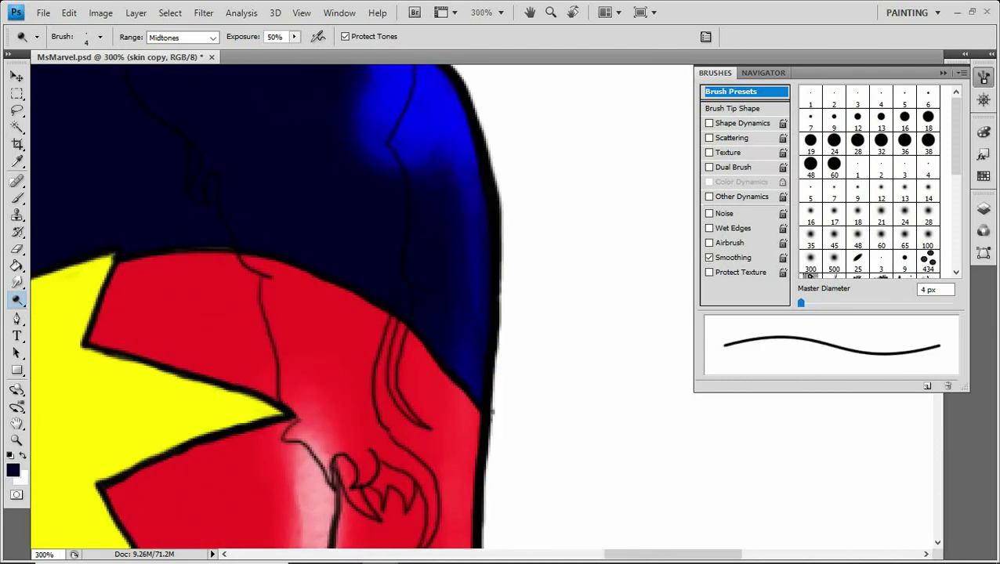
mouse_move(492, 411)
mouse_down()
mouse_move(546, 518)
mouse_move(620, 515)
mouse_move(452, 201)
mouse_move(423, 296)
mouse_move(417, 433)
mouse_move(683, 330)
mouse_up()
key(bracketright)
key(bracketright)
key(bracketright)
key(bracketright)
key(bracketright)
key(bracketright)
key(bracketright)
key(bracketright)
drag(513, 98, 548, 161)
key(i)
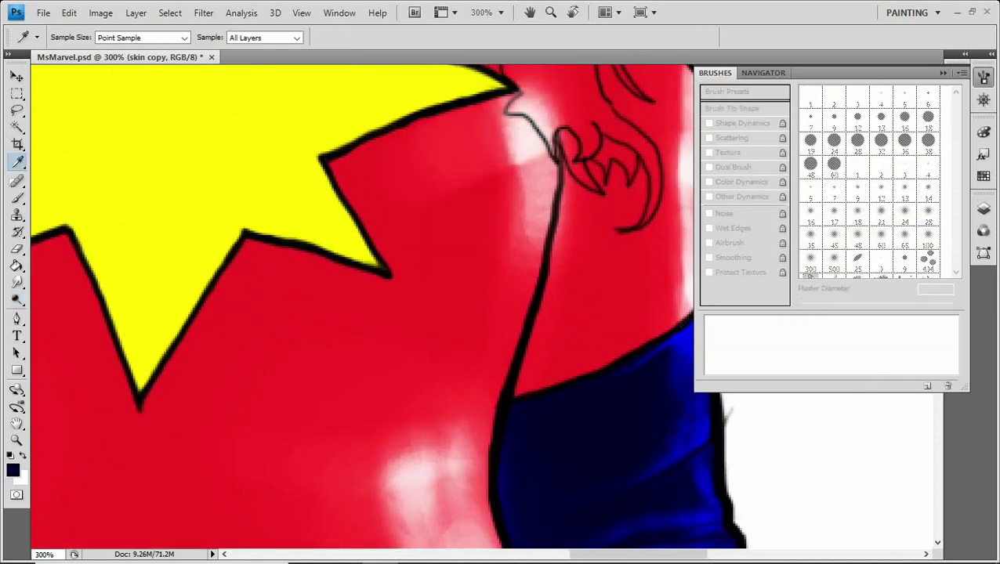
Sample the costume's red and paint over the white highlights on the chest and sleeve edge beneath the star's point.
key(o)
key(i)
key(b)
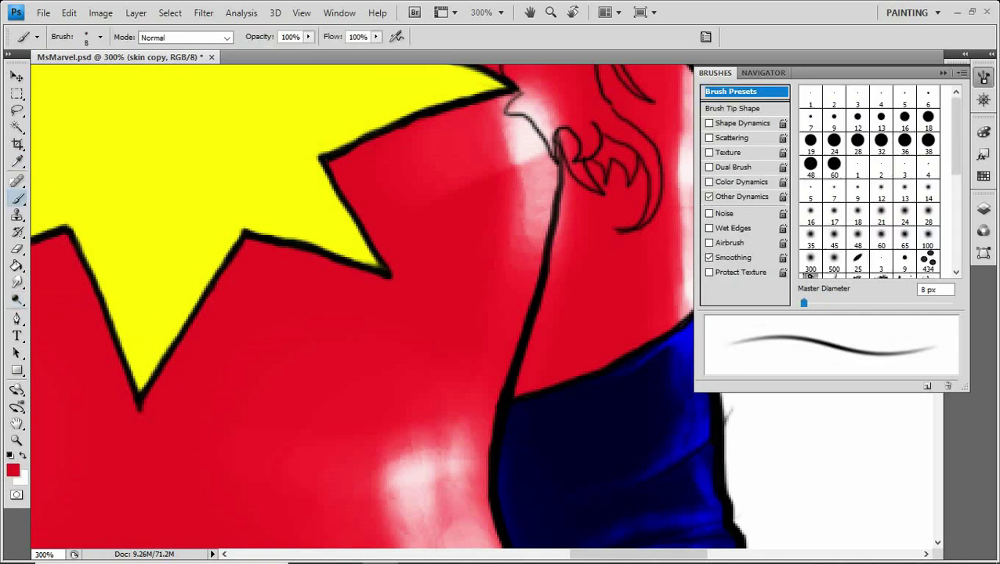
key(bracketright)
key(bracketright)
key(bracketright)
mouse_move(490, 86)
mouse_down()
mouse_move(536, 173)
mouse_move(548, 251)
mouse_up()
Dodge a broad highlight onto the chest side beneath the star's point with a 35 px brush at 50% exposure.
key(o)
drag(541, 118, 501, 267)
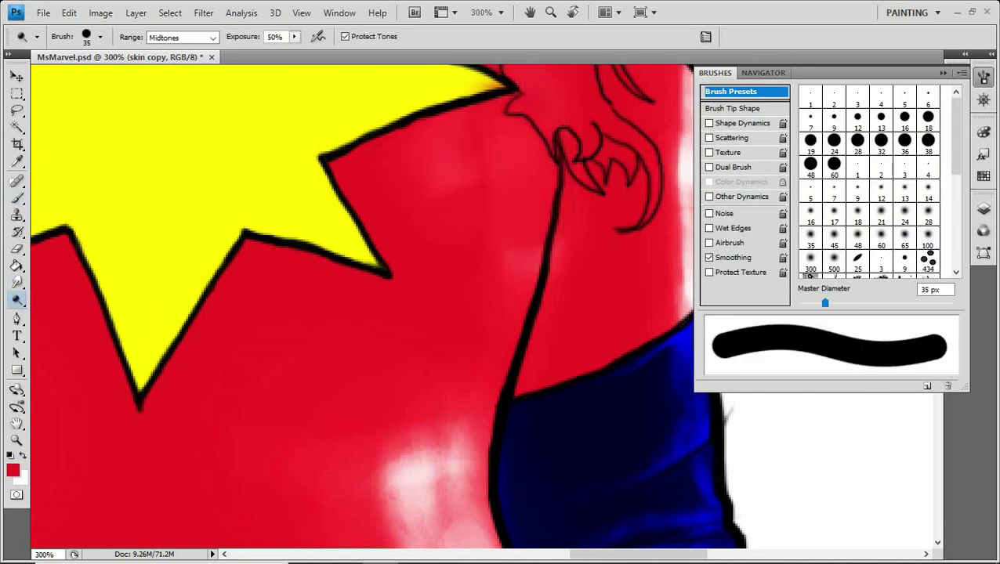
mouse_move(470, 125)
mouse_down()
mouse_move(427, 172)
mouse_move(494, 204)
mouse_move(439, 235)
mouse_move(455, 274)
mouse_move(486, 196)
mouse_move(438, 258)
mouse_move(470, 310)
mouse_up()
Dodge a thin light line along the left red sleeve's lower edge above the glove with a 2 px brush.
drag(748, 556, 689, 443)
key(bracketleft)
key(bracketleft)
key(bracketleft)
key(bracketleft)
key(bracketleft)
key(bracketleft)
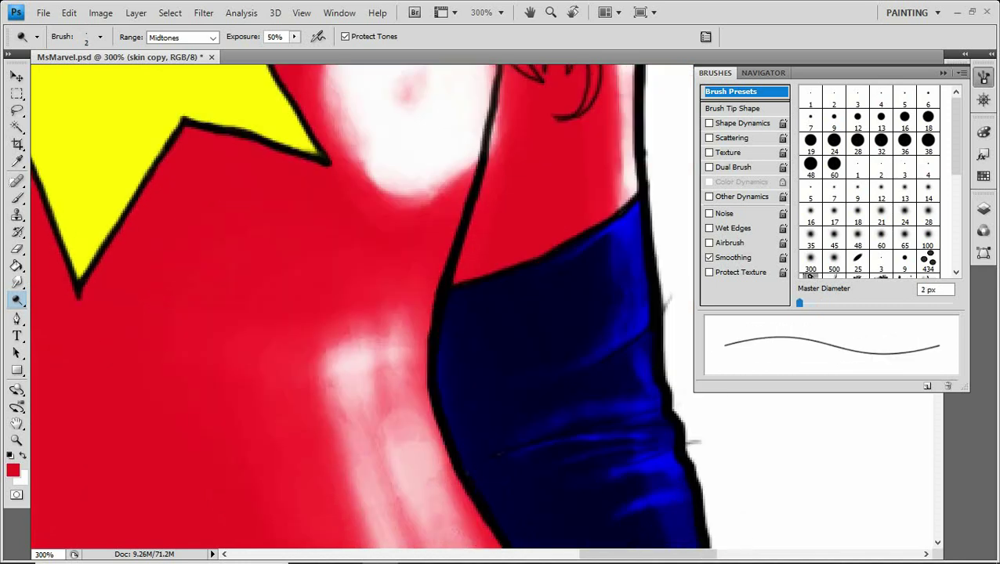
Paint costume red over the upper part of the white chest highlight with a 40 px brush.
key(b)
key(bracketleft)
key(bracketleft)
key(bracketleft)
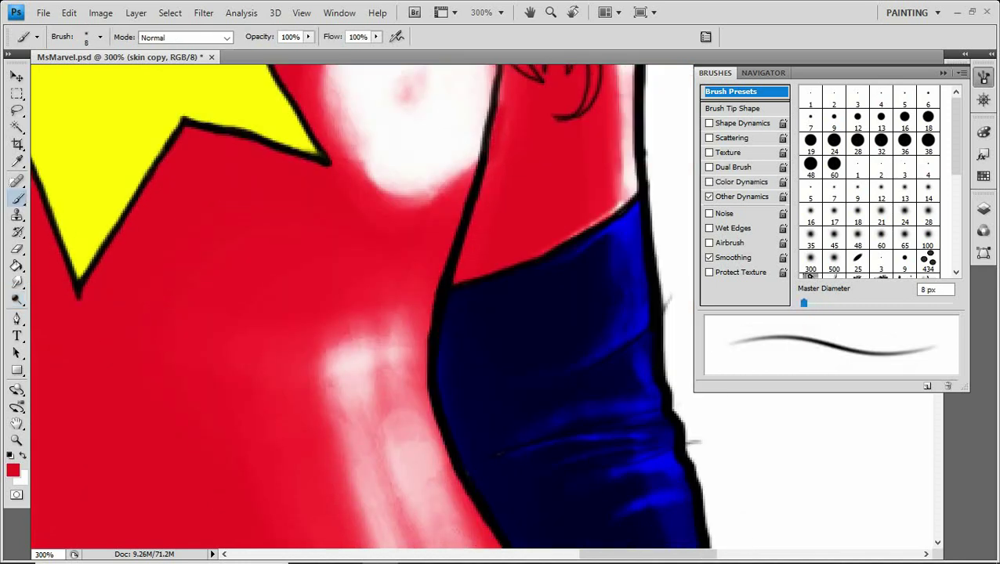
drag(352, 274, 509, 431)
key(bracketright)
key(bracketright)
key(bracketright)
key(bracketright)
key(bracketright)
drag(486, 157, 611, 204)
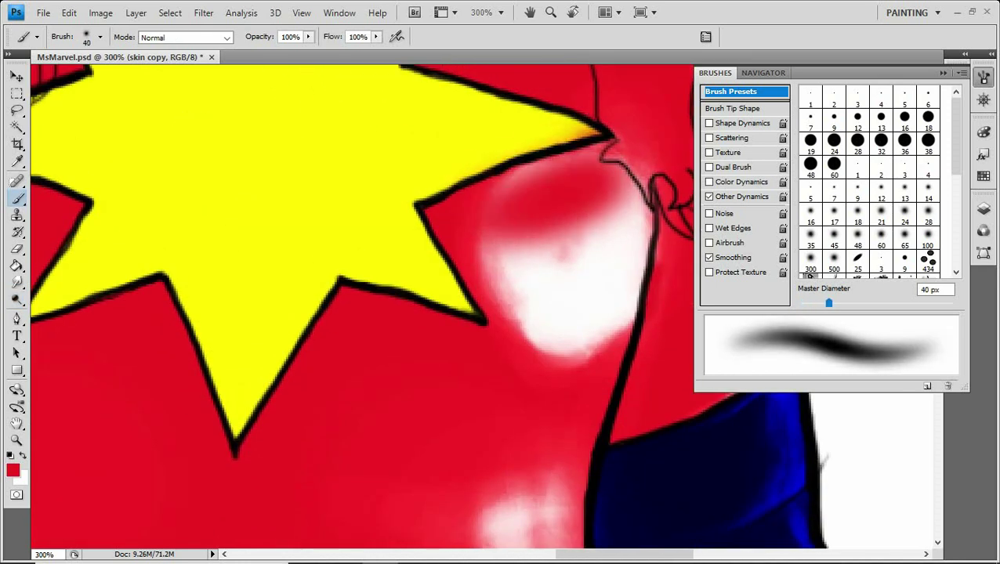
Cover more of the white chest highlight beneath the star's point in red with a 25 px brush.
key(bracketleft)
key(bracketleft)
key(bracketleft)
drag(603, 157, 548, 345)
drag(501, 157, 564, 360)
Tone down the highlight along the torso's left side with red, using a 25 px brush and lowering its opacity to 10%.
drag(392, 431, 447, 106)
drag(595, 235, 619, 438)
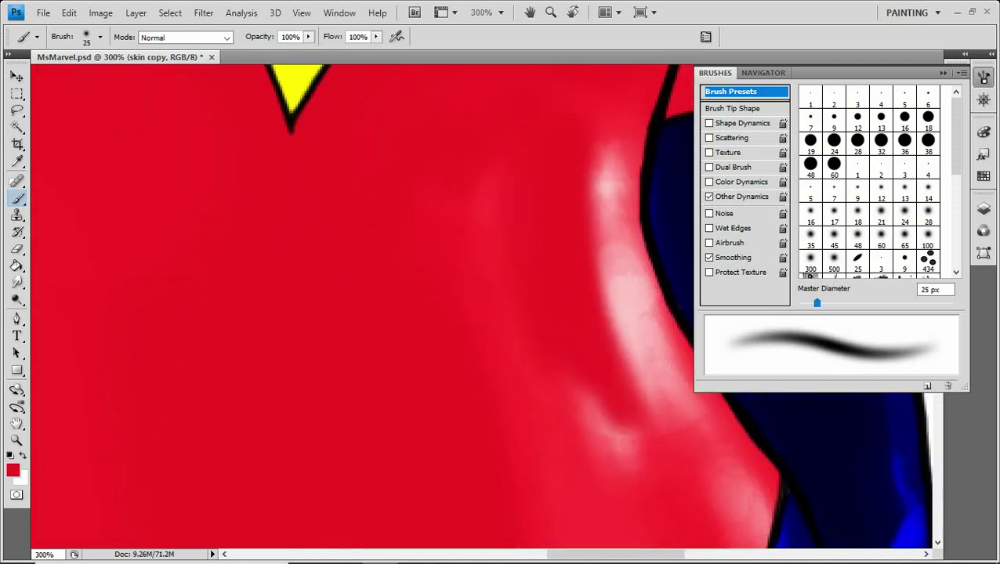
key(1)
drag(603, 173, 619, 337)
drag(595, 141, 658, 423)
drag(607, 180, 689, 431)
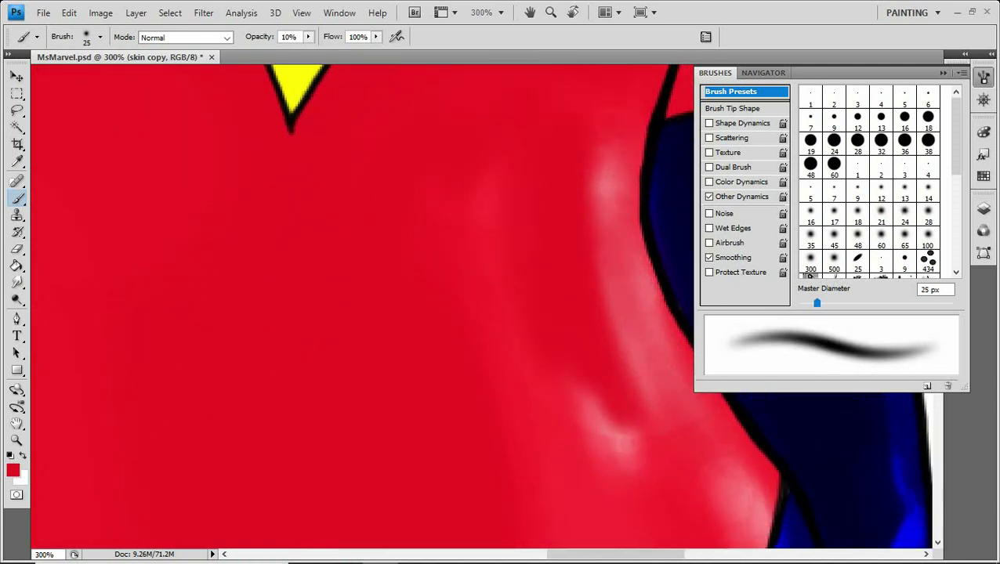
Dodge bright highlights onto the leotard's blue trim at the left hip with an 8 px brush at 50% exposure.
drag(549, 391, 431, 313)
key(o)
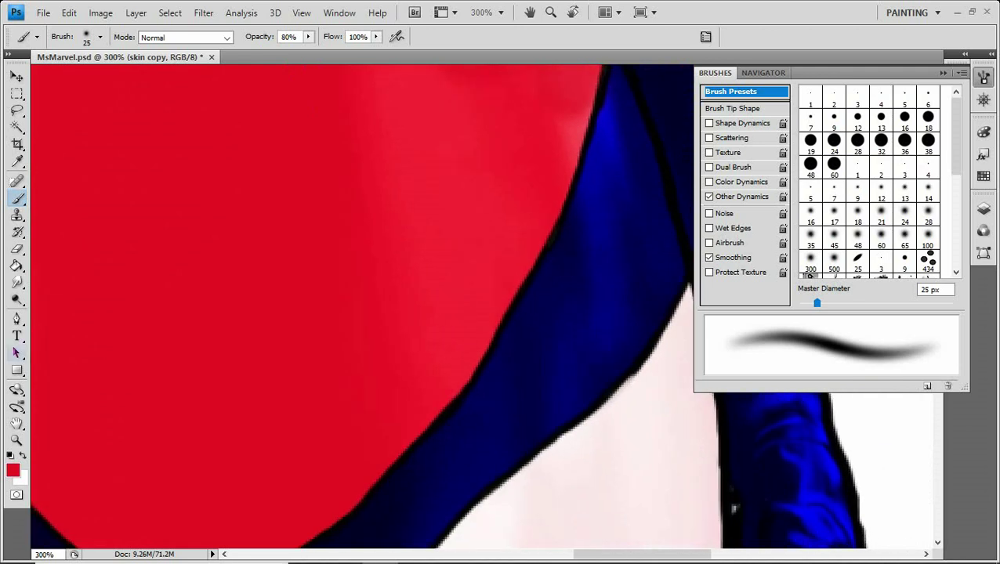
key(bracketright)
key(bracketright)
key(bracketright)
key(bracketright)
key(bracketright)
drag(627, 353, 517, 423)
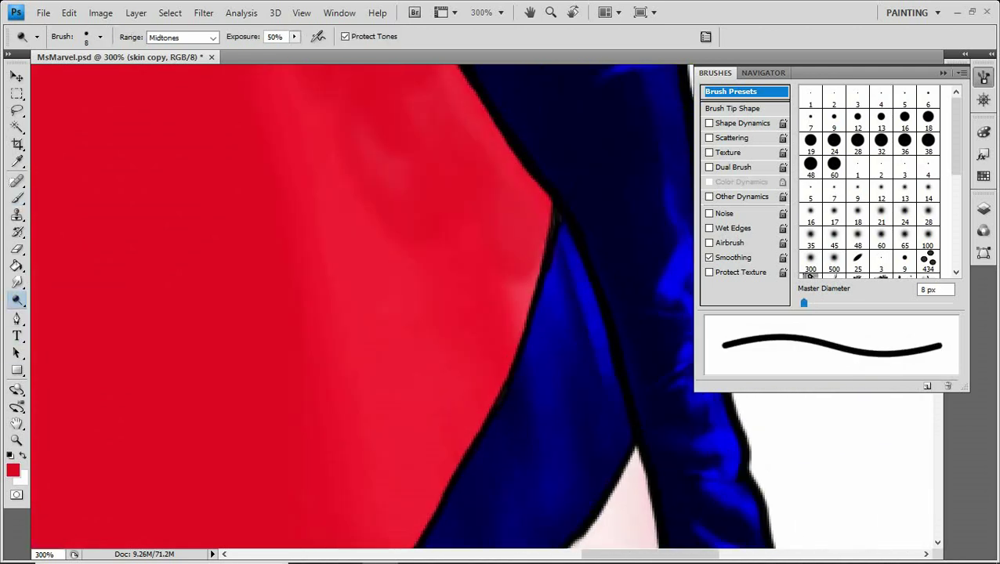
drag(538, 313, 558, 404)
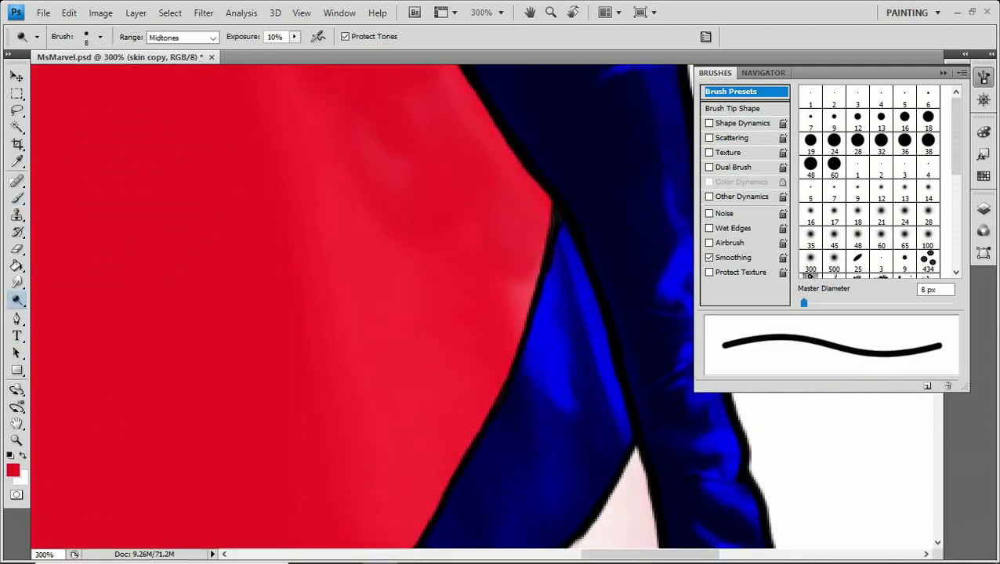
Dodge a faint highlight lower on the left hip's blue trim with a 10 px brush at 10% exposure.
key(bracketright)
key(bracketright)
scroll(722, 515, down, 3)
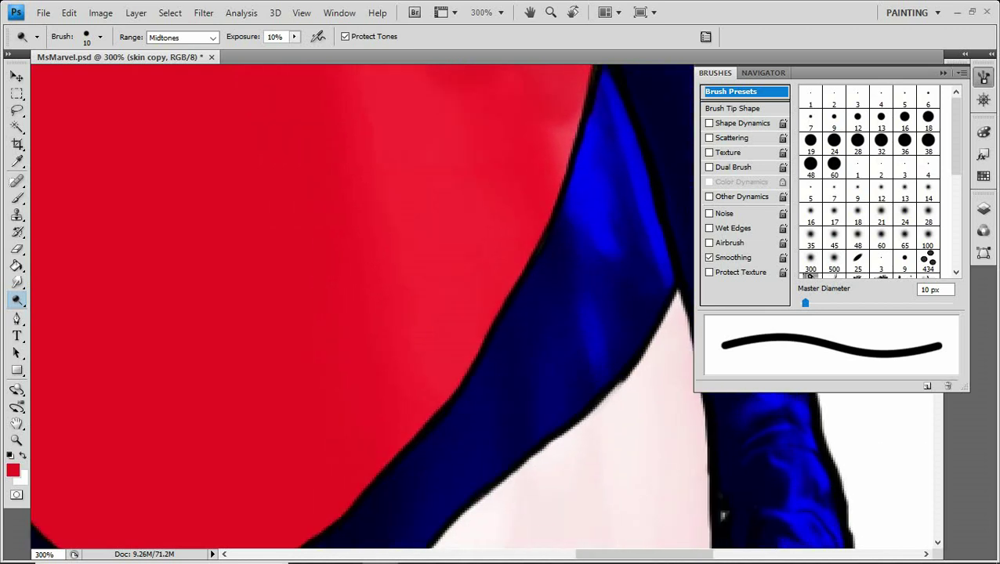
Dodge a fine line along the hip trim's edge beside the red torso with a 3 px brush at 30% exposure.
key(bracketleft)
key(bracketleft)
key(bracketleft)
key(bracketleft)
key(bracketleft)
key(bracketleft)
key(bracketleft)
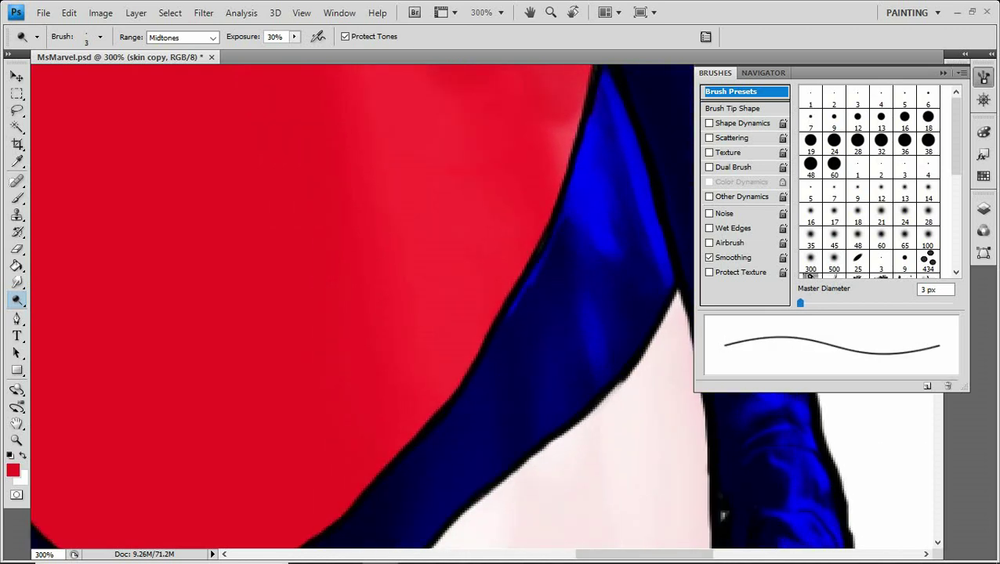
Strengthen the hip trim's streaks and outer edge highlight with a 7 px Dodge brush at 30% exposure.
key(bracketright)
key(bracketright)
key(bracketright)
key(bracketright)
scroll(722, 514, up, 5)
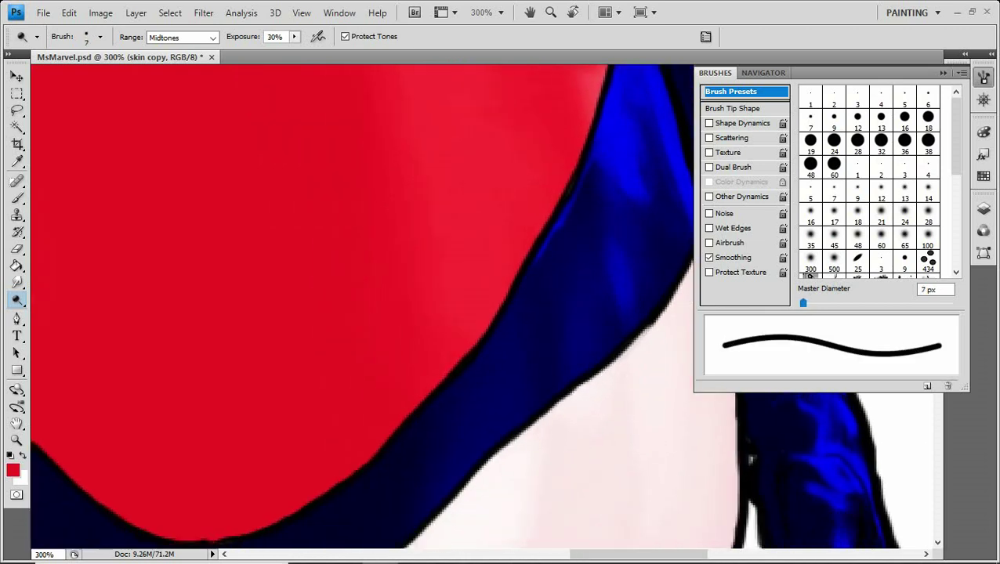
Dodge curved highlight streaks onto the figure's right blue shoulder with a 10 px brush at 40% exposure.
scroll(388, 254, up, 5)
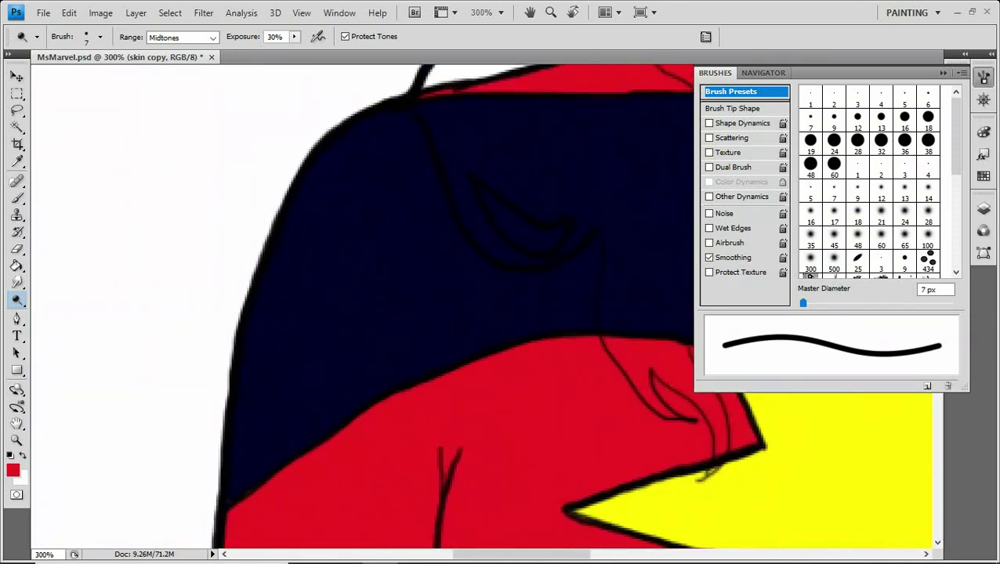
right_click(388, 254)
key(Escape)
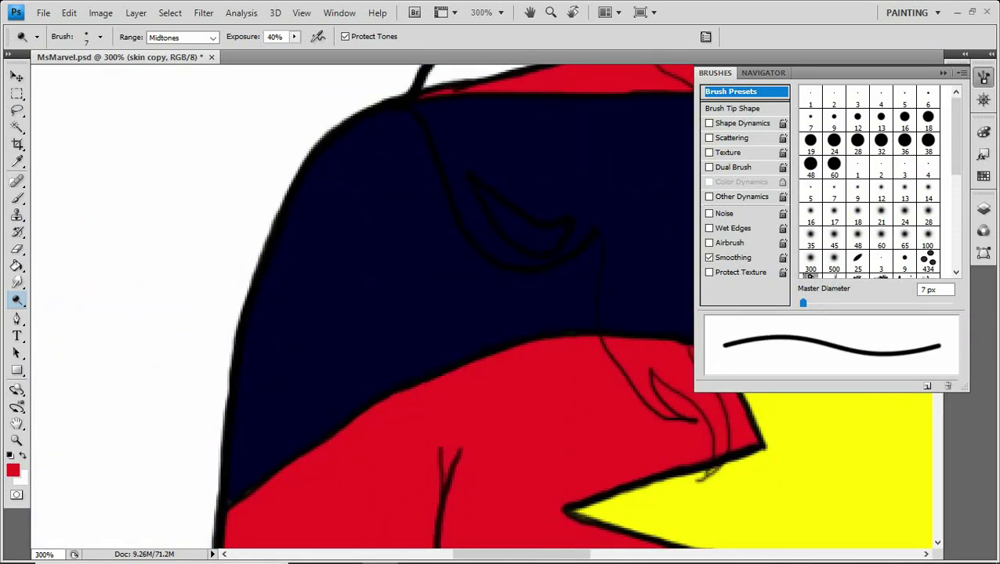
key(bracketright)
key(bracketright)
key(bracketright)
key(bracketright)
key(bracketright)
key(bracketleft)
key(bracketleft)
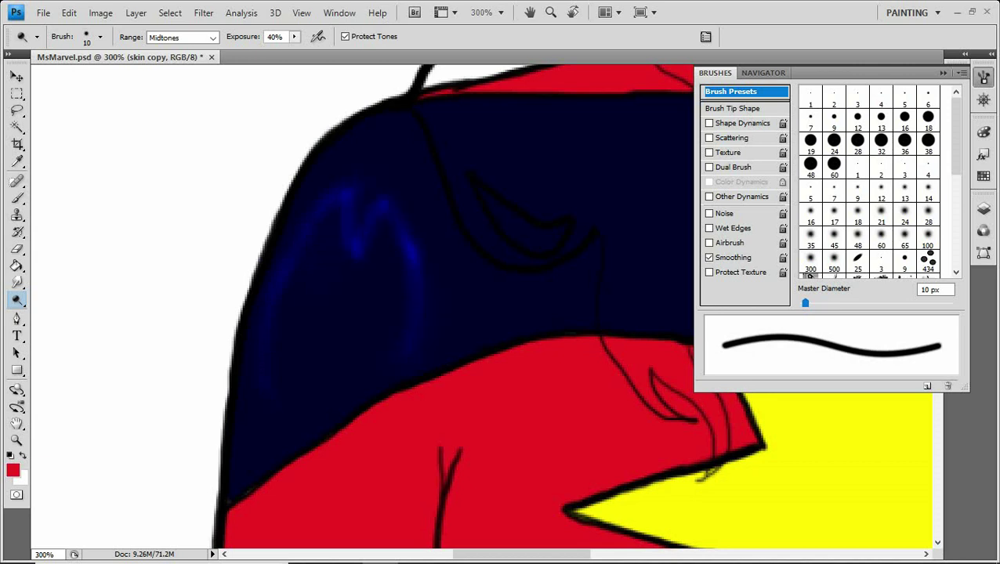
Fill in the right shoulder's bright inner highlight at 40% exposure and its softer outer highlight with a 15 px brush at 20%.
key(bracketright)
mouse_move(365, 229)
mouse_down()
mouse_move(368, 259)
mouse_move(391, 267)
mouse_up()
key(bracketleft)
drag(362, 369, 356, 396)
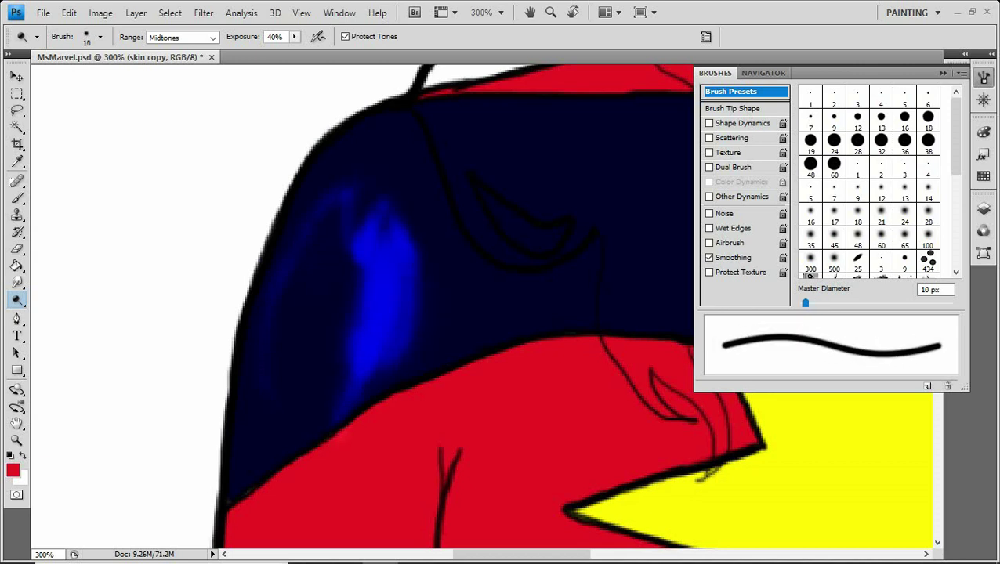
key(bracketright)
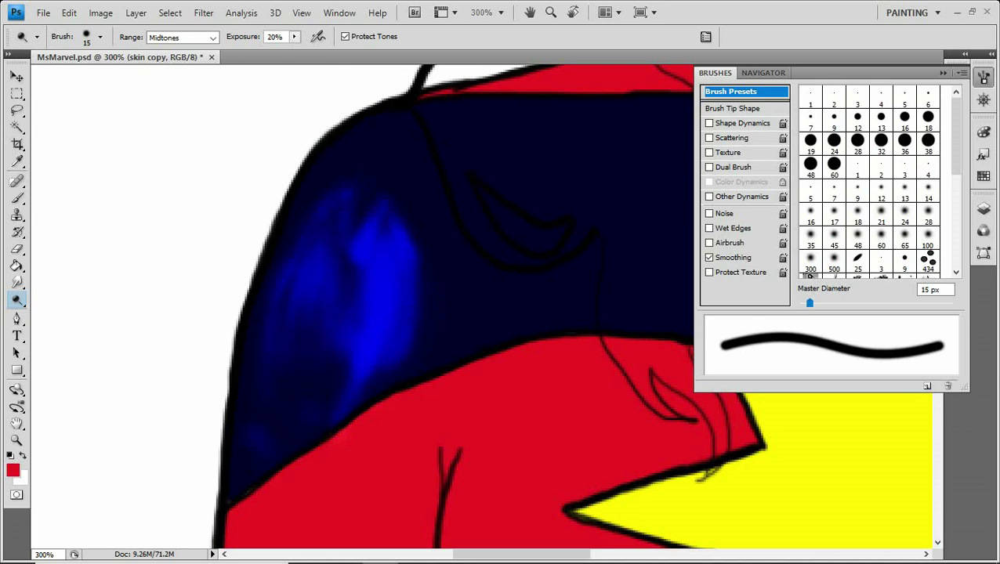
drag(264, 389, 268, 399)
Dodge a thin inner-edge line and a long outer highlight on the right glove's upper arm, using 7 px at 40% exposure.
key(ctrl+0)
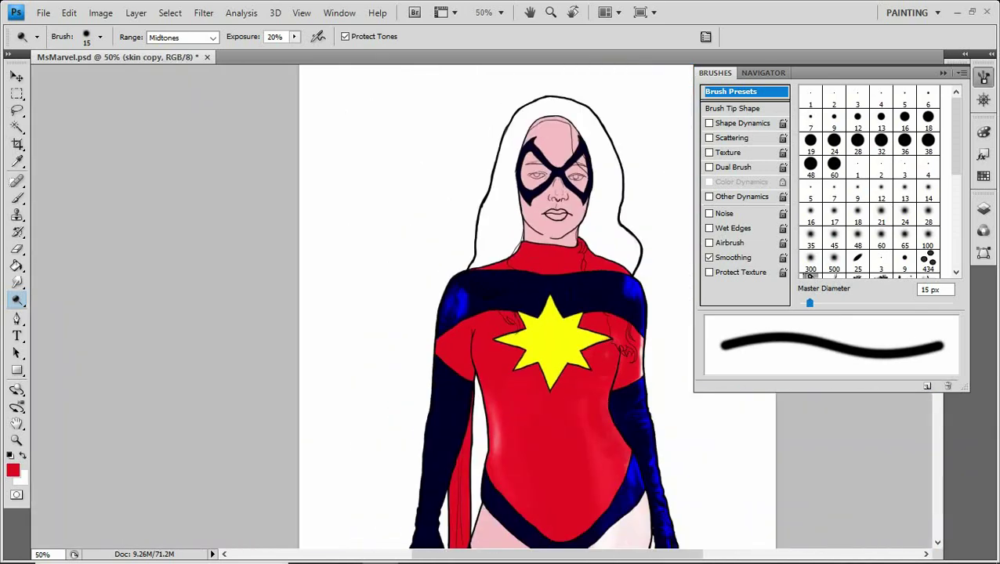
key(ctrl+plus)
key(ctrl+plus)
key(ctrl+plus)
key(ctrl+plus)
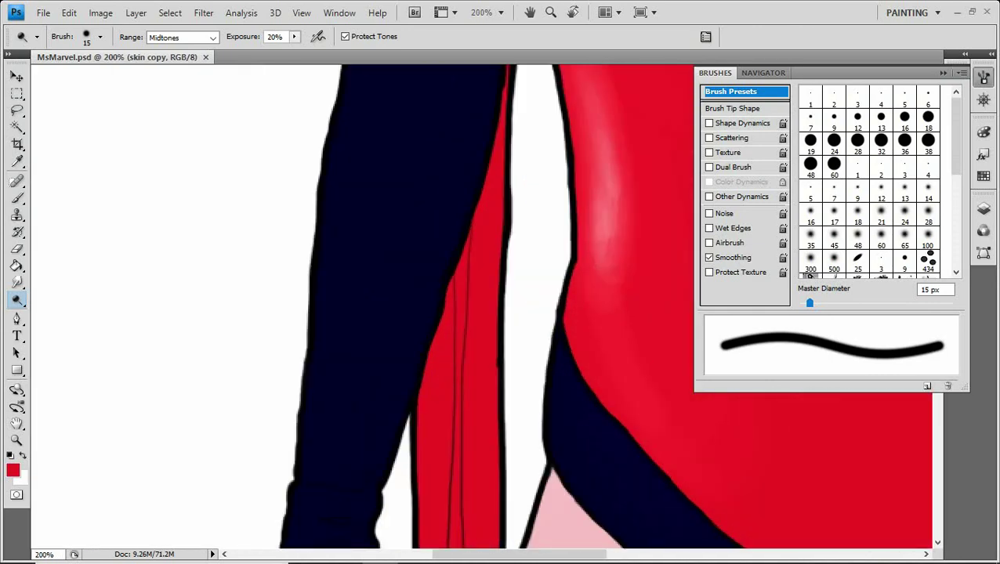
key(bracketleft)
key(bracketleft)
key(bracketleft)
key(bracketleft)
key(4)
scroll(501, 313, up, 3)
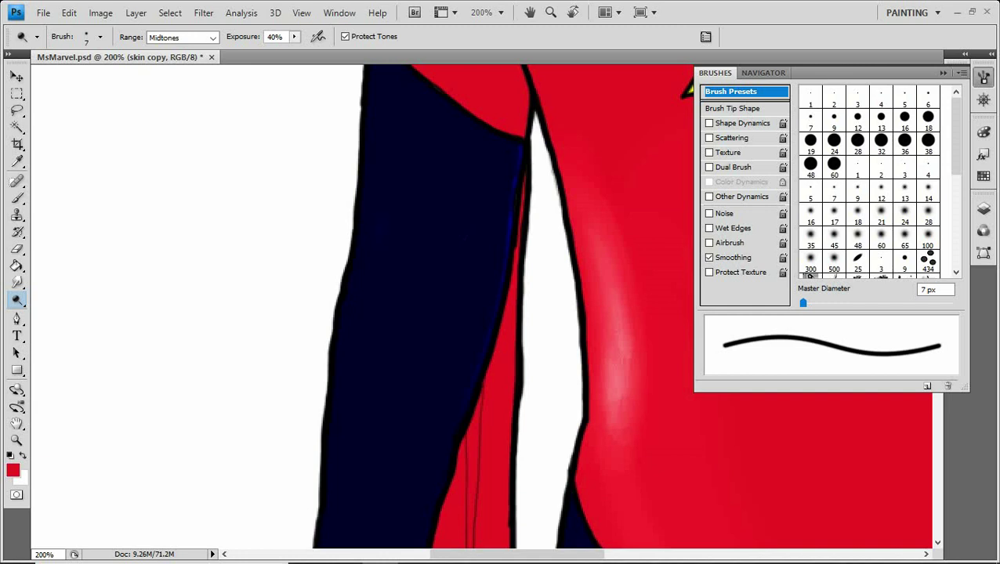
mouse_move(378, 218)
mouse_down()
mouse_move(346, 378)
mouse_move(353, 412)
mouse_up()
Dodge a soft highlight onto the top of the right glove below the red sleeve, using 25 px at 10% exposure.
key(bracketright)
key(bracketright)
key(bracketright)
scroll(361, 313, up, 2)
key(bracketright)
key(bracketright)
key(bracketright)
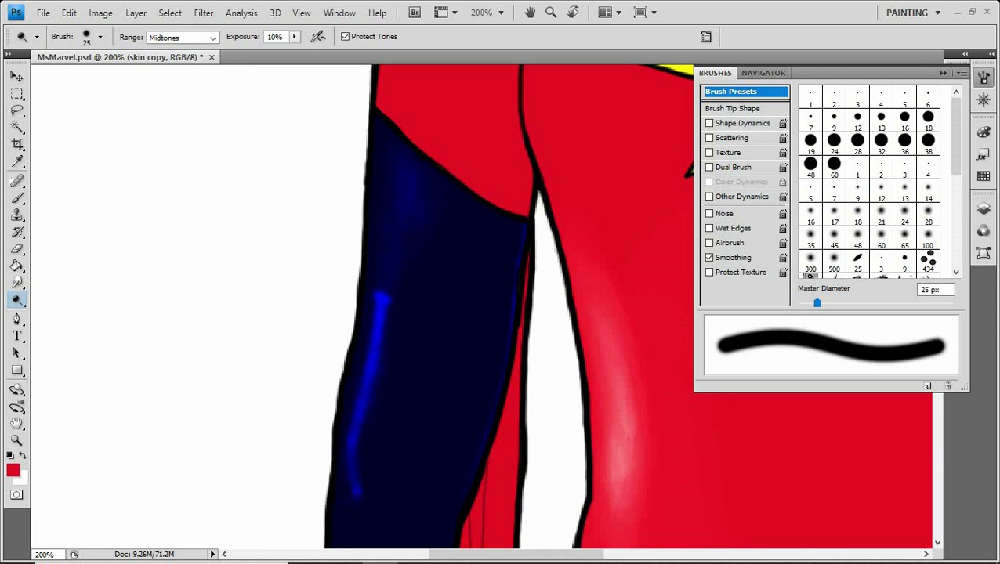
Dodge a soft highlight down the right glove's forearm with a 15 px brush at 10% exposure.
scroll(501, 313, down, 3)
key(bracketleft)
key(bracketleft)
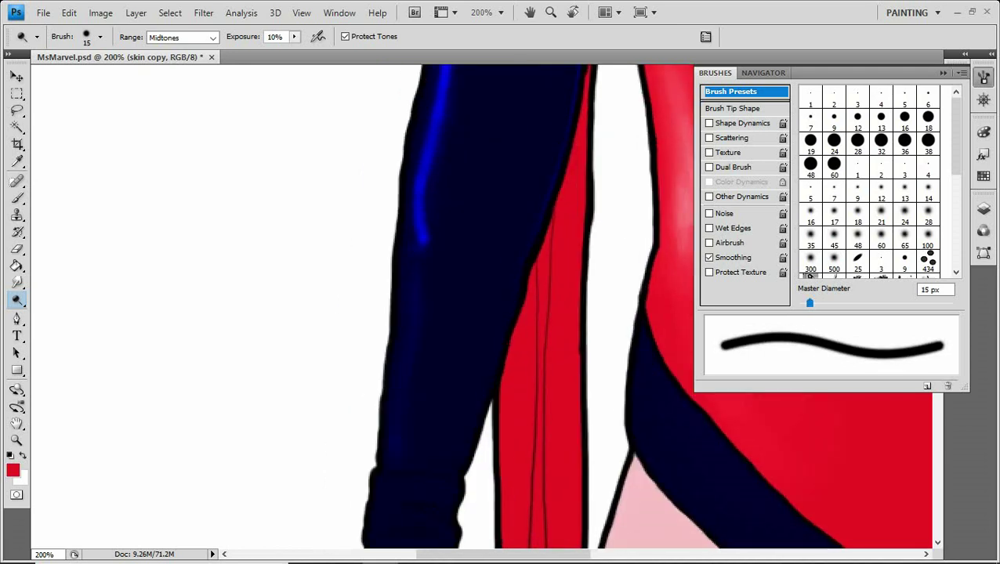
Dodge crease highlights across the right glove's wrist with 7 and 6 px brushes at 30% exposure.
scroll(501, 314, down, 3)
key(bracketleft)
key(bracketleft)
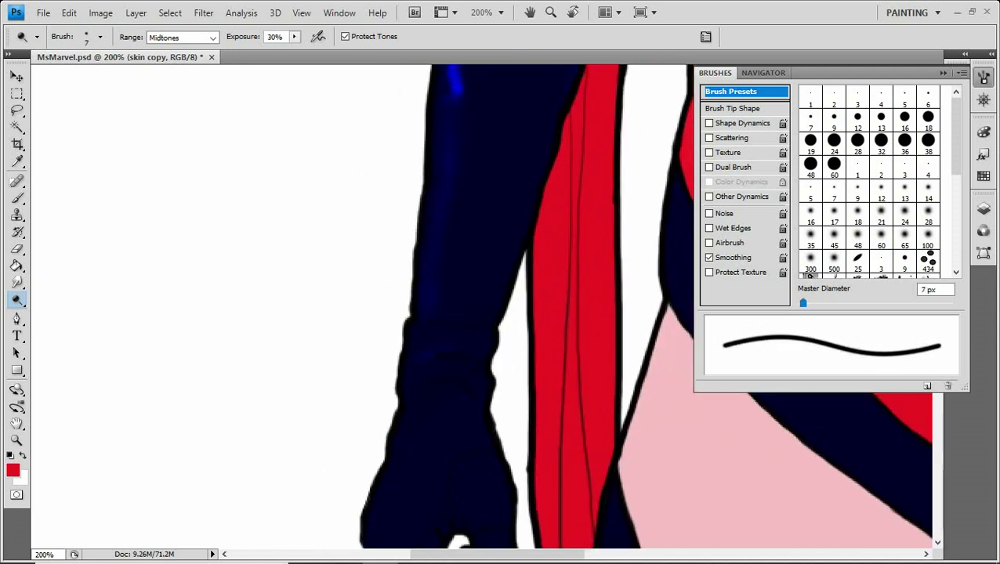
key(3)
click(422, 334)
key(bracketleft)
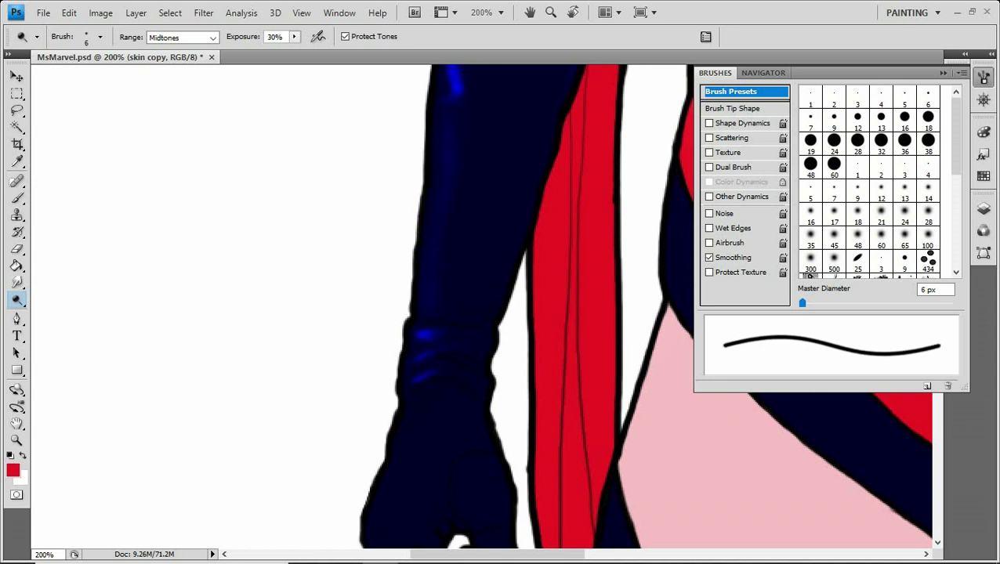
click(422, 394)
Dodge highlights onto the knuckles and fingers of the right gloved hand, reducing the brush from 20 to 8 px.
scroll(502, 314, down, 3)
key(bracketright)
key(bracketright)
key(bracketright)
key(bracketright)
key(bracketright)
key(bracketright)
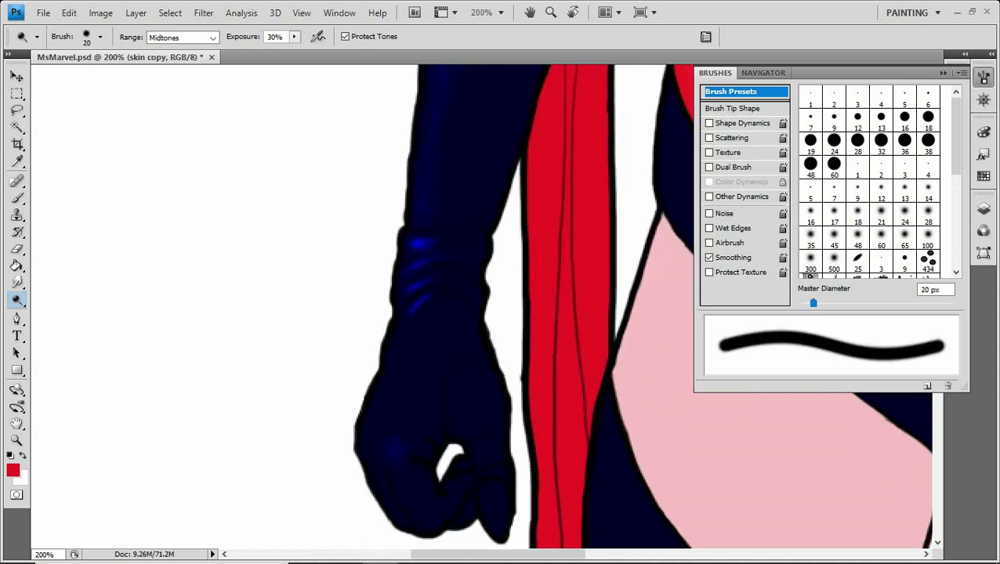
key(bracketleft)
key(bracketleft)
key(bracketleft)
drag(392, 451, 438, 502)
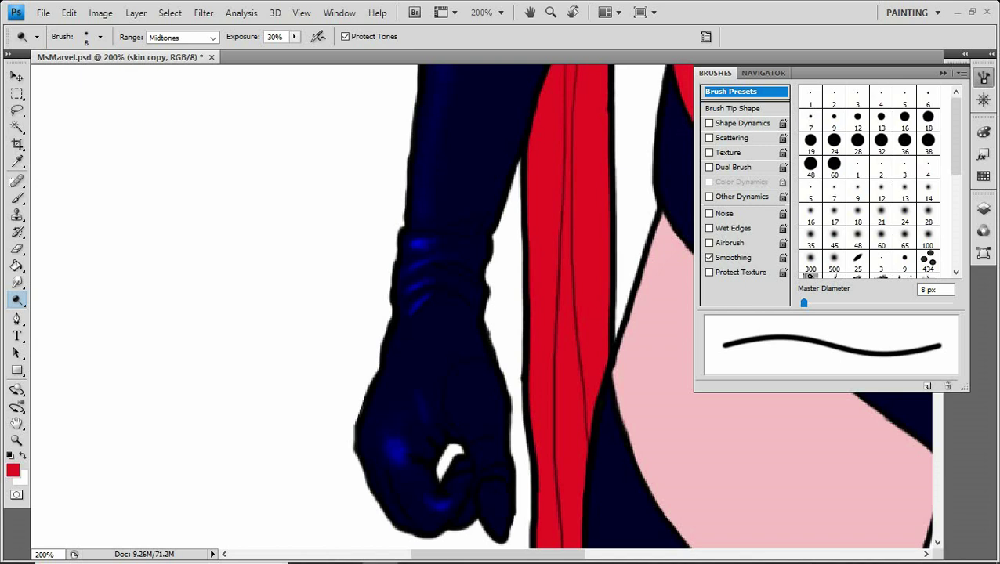
Dodge small crease highlights onto the back of the right gloved hand and its wrist with 5 to 7 px brushes.
click(403, 369)
key(bracketleft)
key(bracketleft)
key(bracketleft)
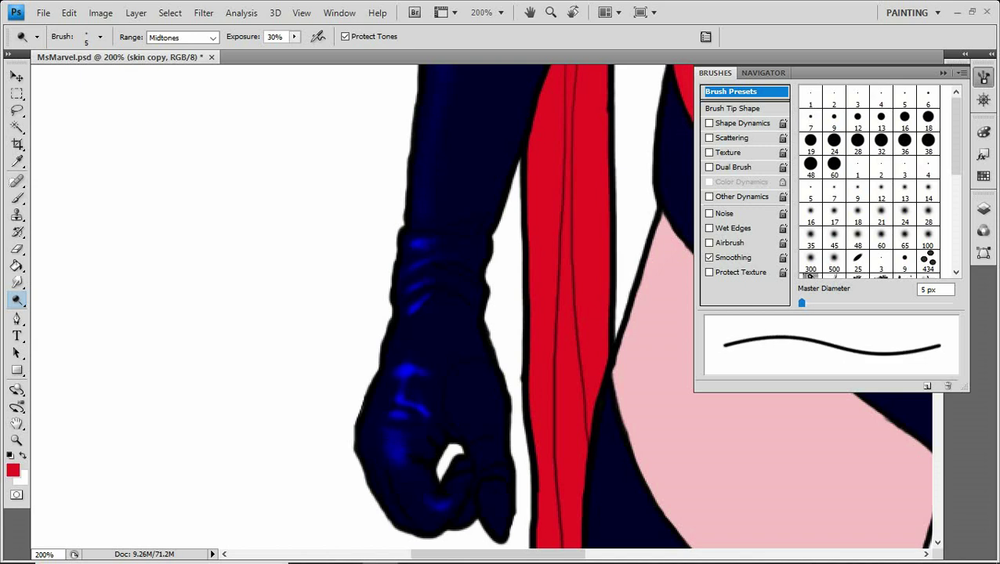
key(bracketright)
key(bracketright)
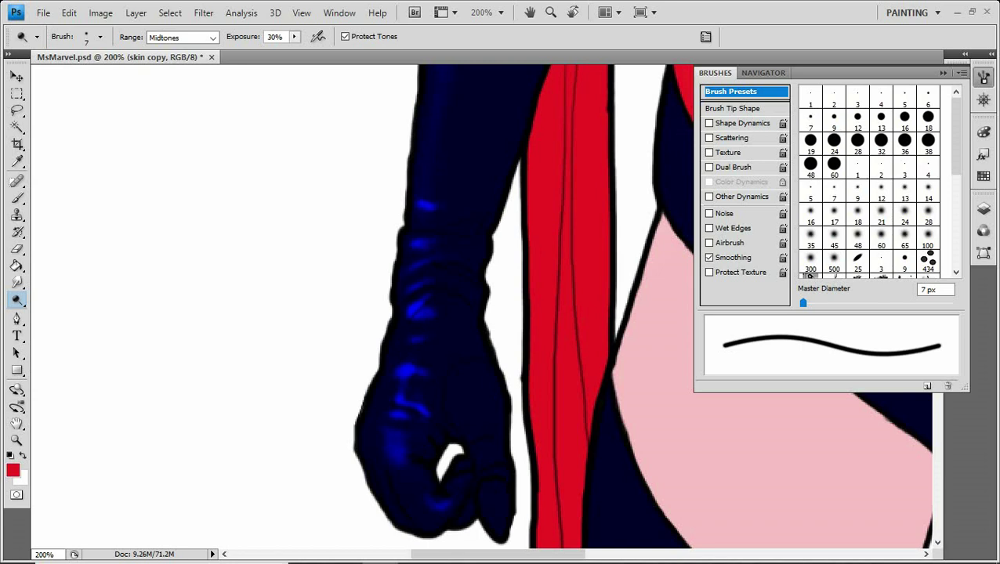
Extend the right glove's forearm highlight toward the wrist with bright Dodge streaks, using a 5 px brush.
drag(423, 203, 448, 236)
key(bracketleft)
key(bracketleft)
mouse_move(451, 202)
mouse_down()
mouse_move(457, 182)
mouse_move(472, 212)
mouse_move(467, 171)
mouse_up()
drag(480, 232, 476, 202)
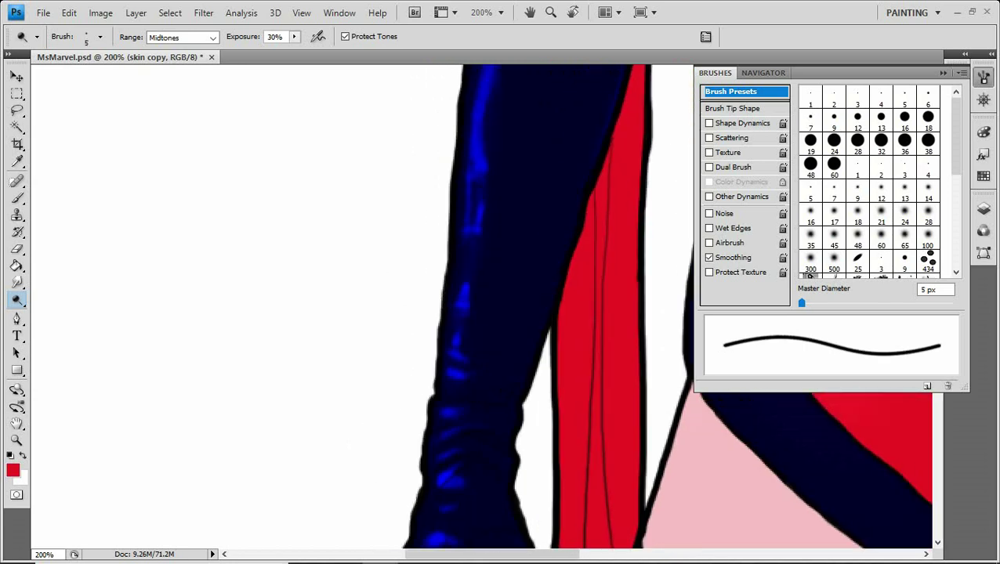
drag(481, 246, 456, 271)
Dodge a soft highlight along the outer edge of the right blue boot at the knee with a 25 px brush.
drag(502, 392, 259, 63)
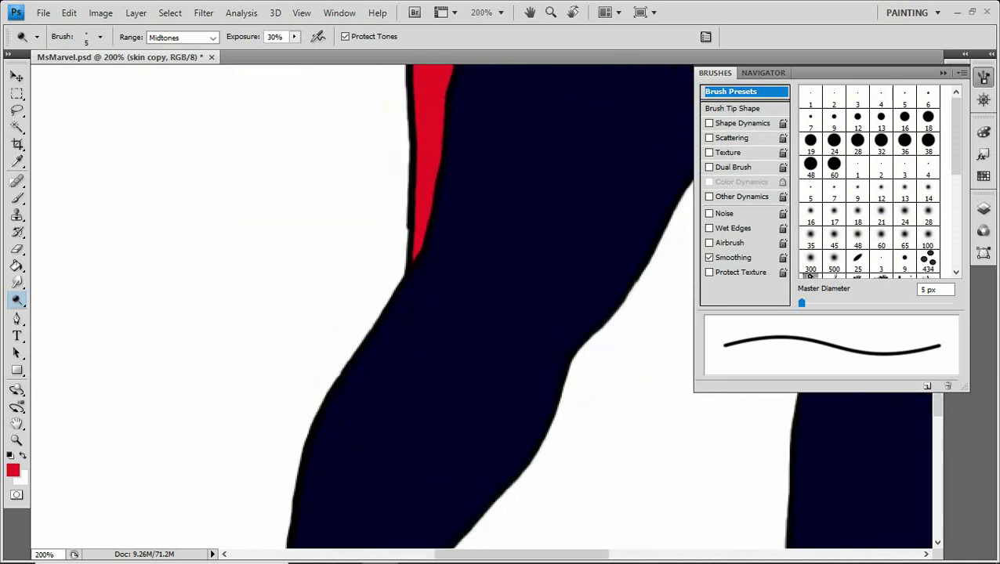
key(bracketright)
key(bracketright)
key(bracketright)
key(bracketright)
key(bracketright)
key(bracketright)
key(bracketright)
key(bracketright)
drag(395, 321, 317, 459)
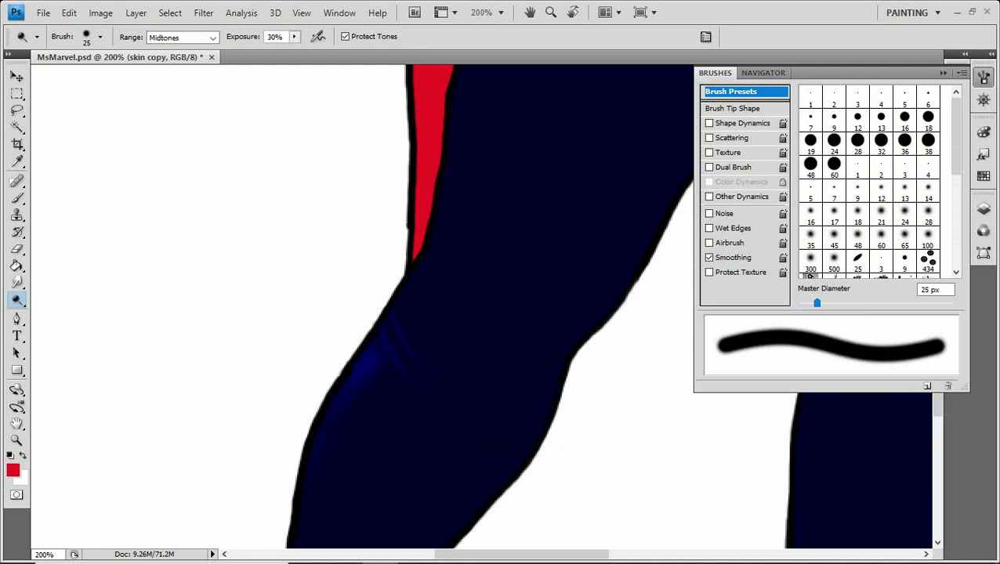
Dodge thin crease highlights around the right boot's knee with 7 and 6 px brushes at 30% exposure.
key(bracketleft)
key(bracketleft)
key(bracketleft)
key(bracketleft)
key(bracketleft)
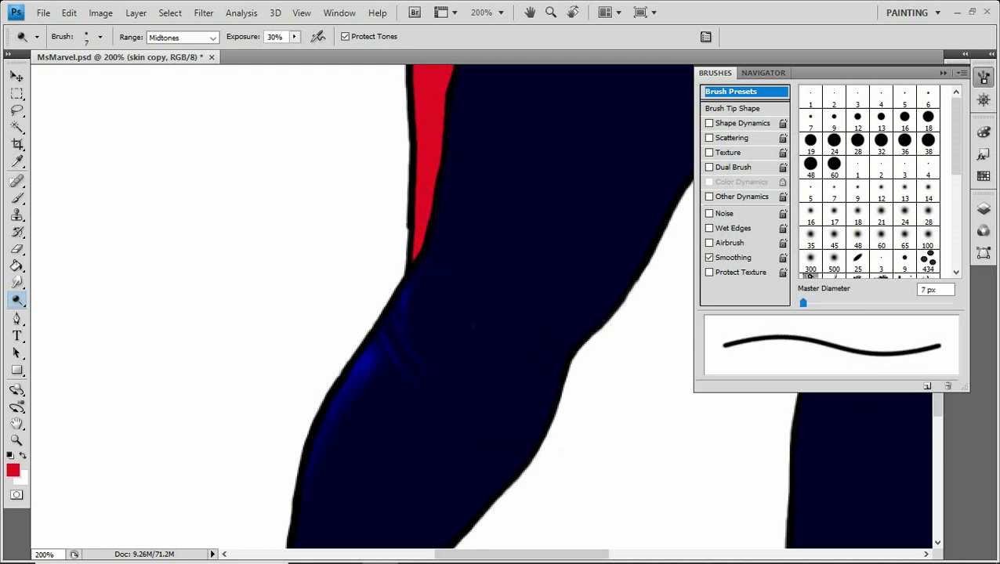
key(bracketleft)
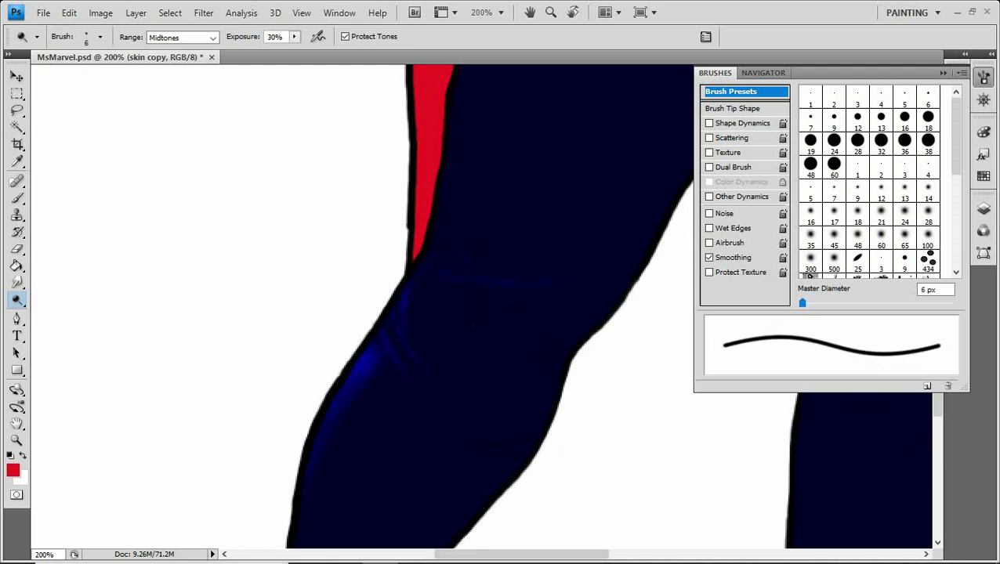
drag(413, 341, 406, 358)
click(425, 286)
Dodge a soft highlight up the right boot's thigh beside the red sash with a 15 px brush.
scroll(392, 314, up, 3)
key(bracketright)
key(bracketright)
key(bracketright)
key(bracketright)
key(bracketright)
drag(423, 329, 391, 282)
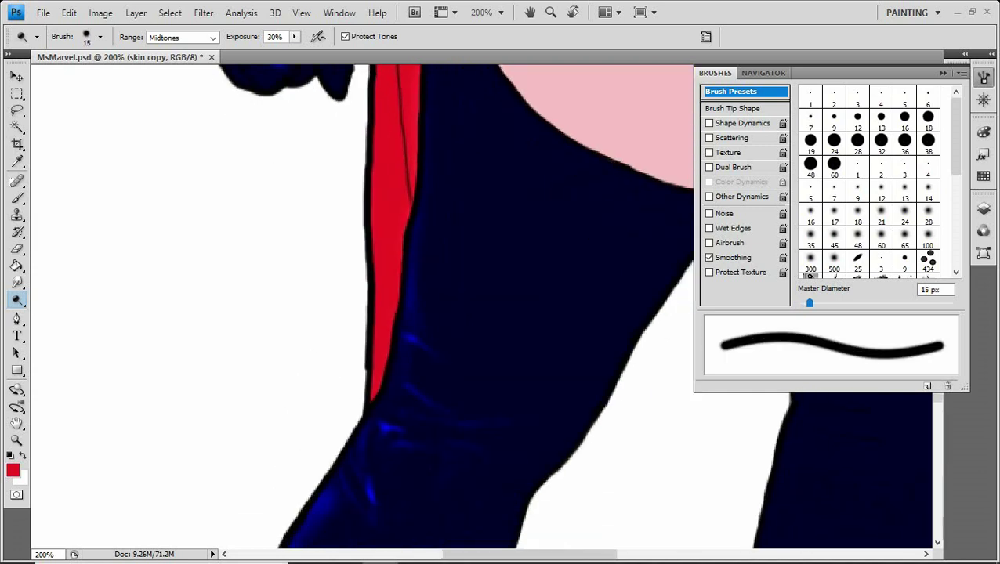
Dodge thin crease highlights across the left boot's knee with 10 and 7 px brushes at 30% exposure.
scroll(392, 313, down, 5)
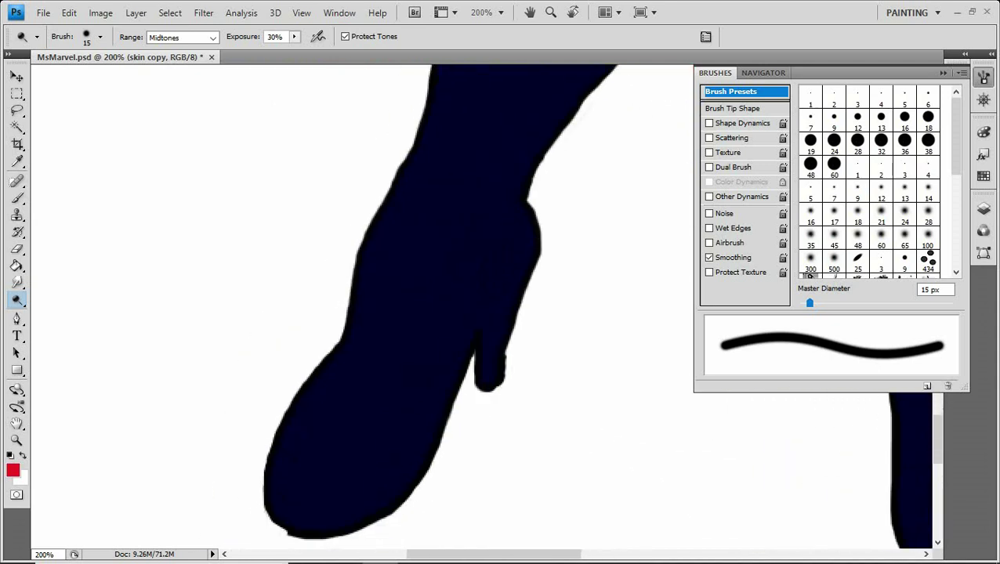
scroll(353, 314, up, 5)
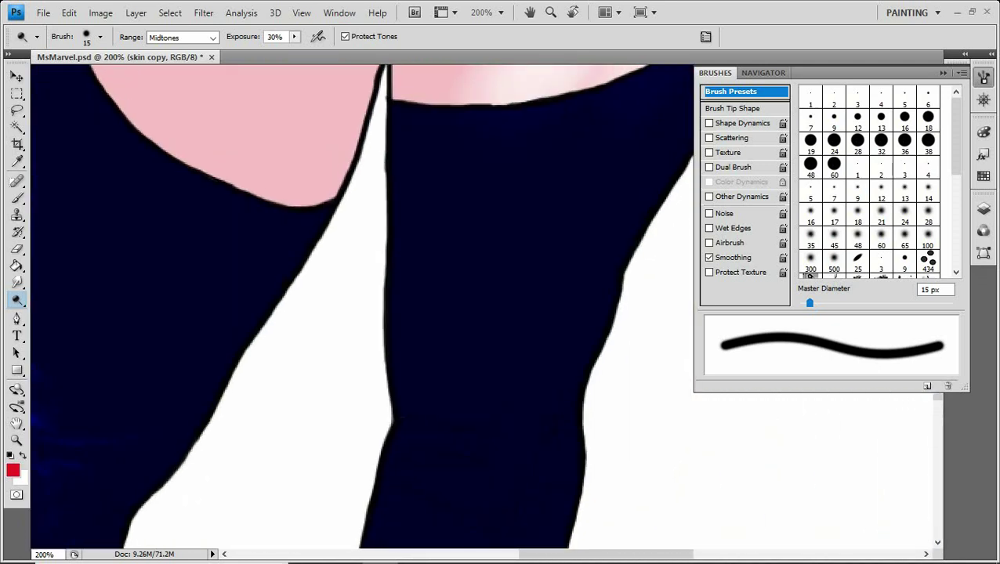
scroll(352, 313, down, 2)
key(bracketleft)
key(bracketleft)
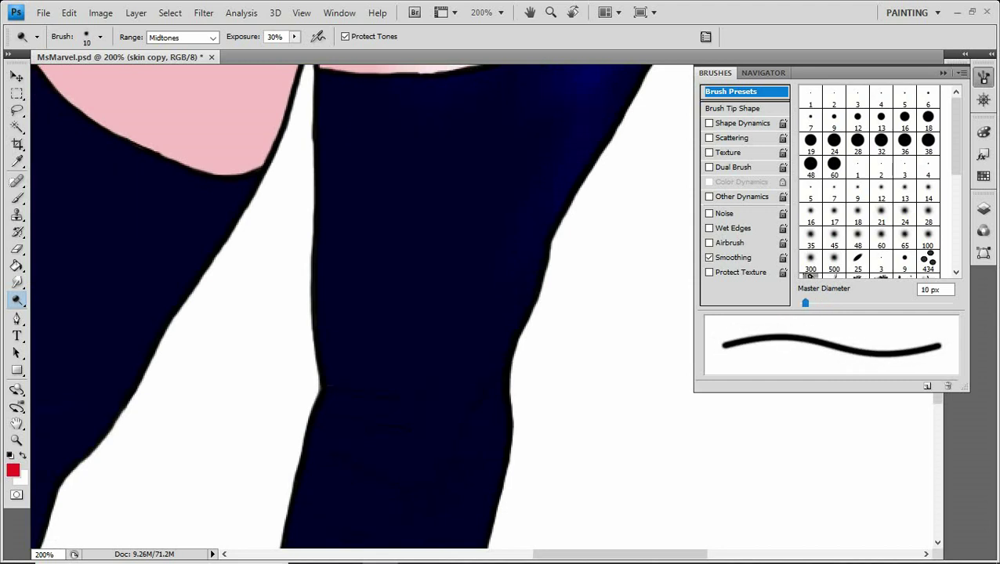
drag(453, 378, 480, 379)
key(bracketleft)
key(bracketleft)
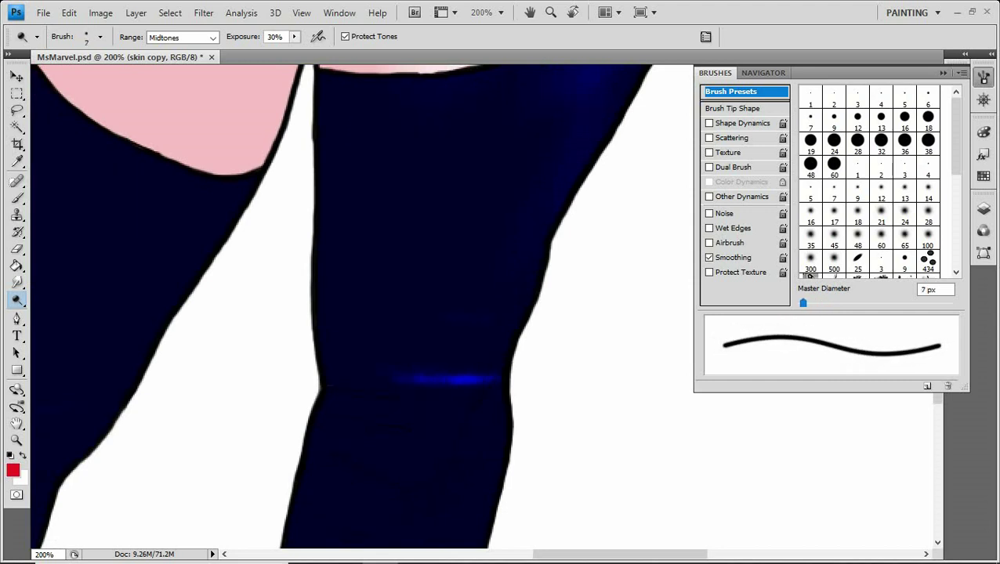
drag(515, 287, 486, 376)
Dodge a soft highlight down the outer side of the left boot just below the knee with a 30 px brush.
key(bracketright)
key(bracketright)
key(bracketright)
key(bracketright)
key(bracketright)
key(bracketright)
key(bracketright)
drag(486, 417, 479, 442)
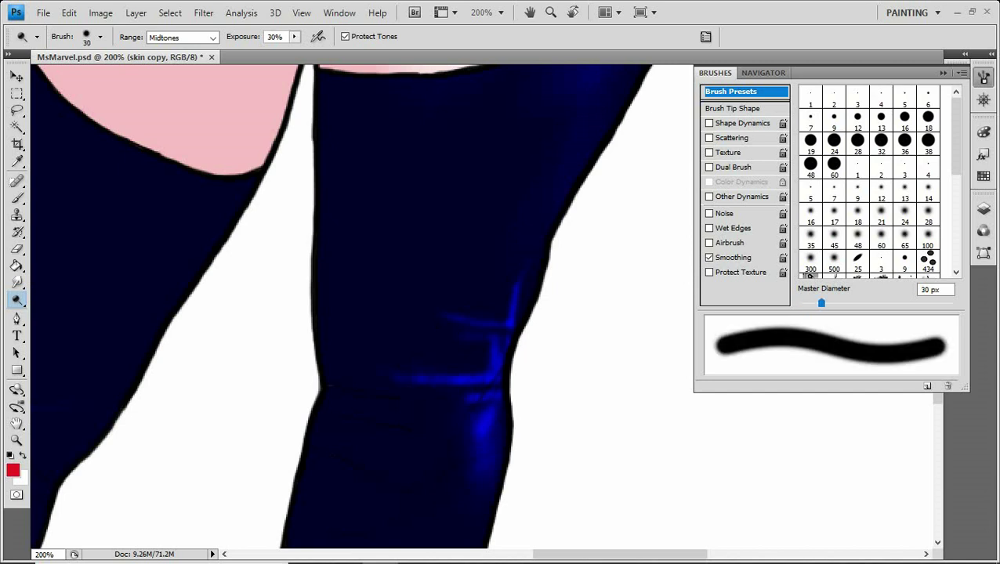
Add fine Dodge creases across and below the left boot's knee with a 5 px brush.
key(bracketleft)
key(bracketleft)
key(bracketleft)
key(bracketleft)
key(bracketleft)
key(bracketleft)
key(bracketleft)
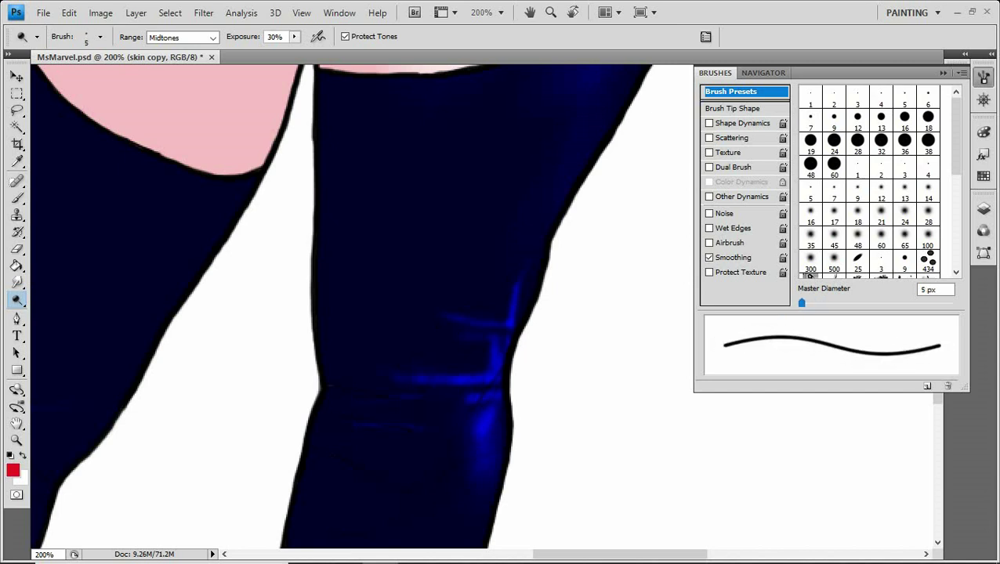
mouse_move(470, 357)
mouse_down()
mouse_move(489, 404)
mouse_move(456, 447)
mouse_move(465, 470)
mouse_move(445, 489)
mouse_up()
Dodge broader bright streaks below the left boot's knee and up its outer edge with a 15 px brush.
key(bracketright)
key(bracketright)
key(bracketright)
key(bracketright)
key(bracketright)
key(bracketright)
key(bracketright)
key(bracketright)
key(bracketright)
key(bracketright)
drag(452, 403, 435, 507)
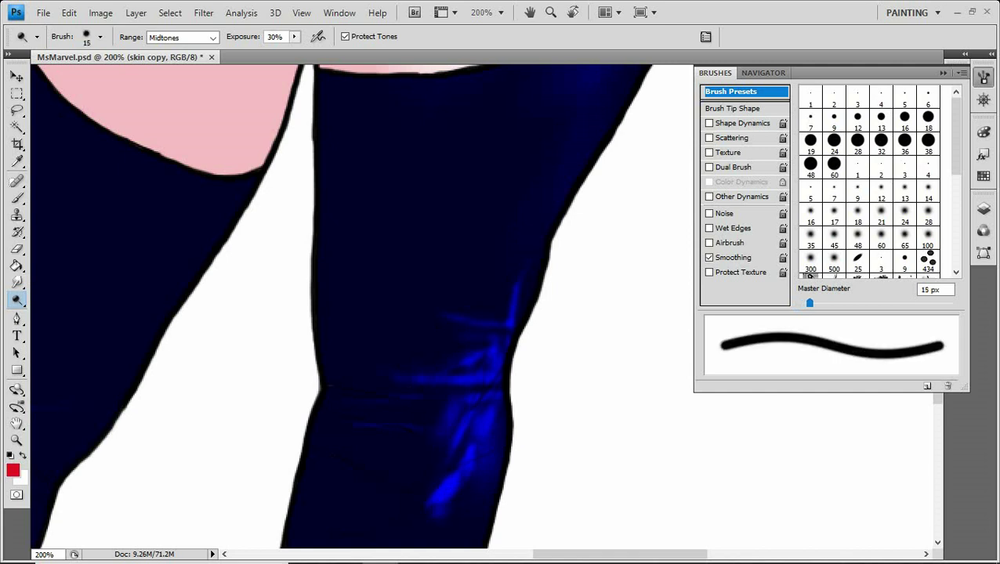
drag(440, 462, 445, 477)
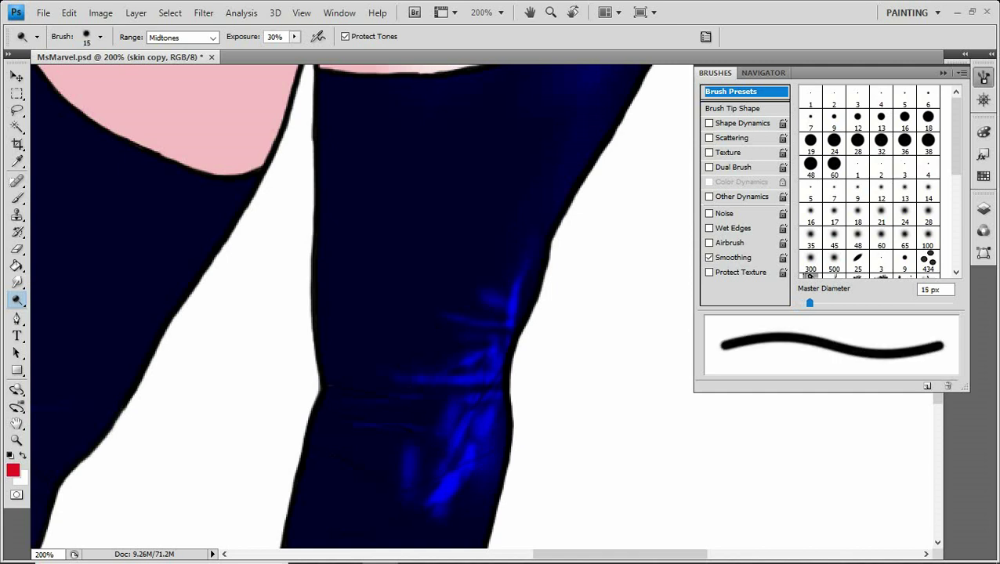
drag(498, 301, 420, 419)
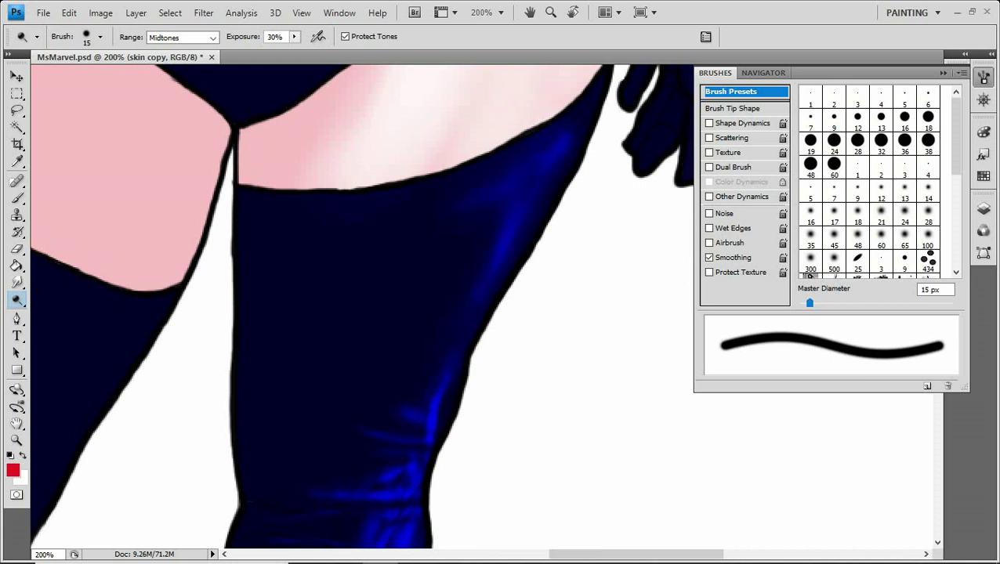
Dodge a soft highlight down the foot of the left boot with a 50 px brush at 10% exposure.
key(1)
key(bracketright)
key(bracketright)
key(bracketright)
key(bracketright)
scroll(360, 305, down, 5)
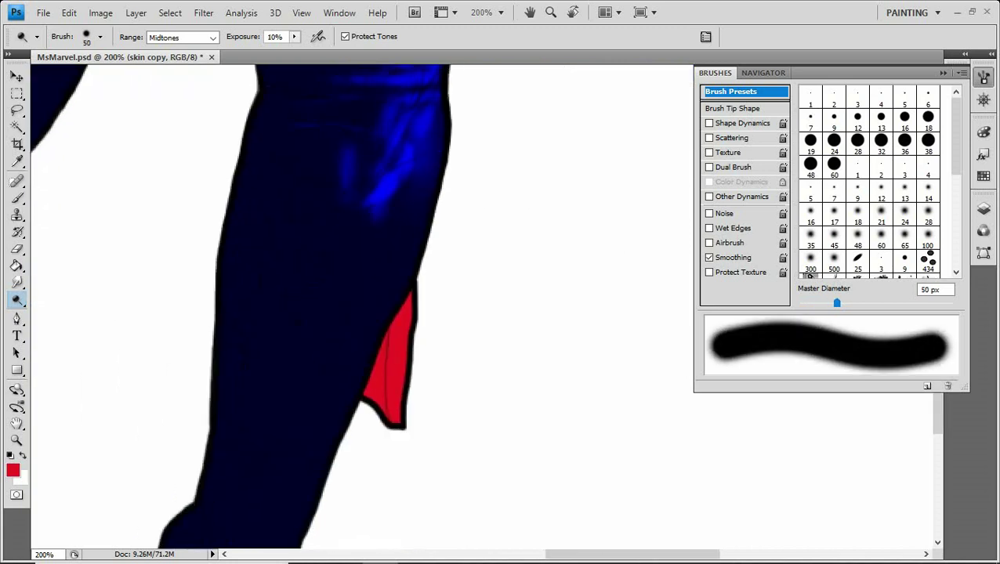
scroll(361, 305, down, 5)
Dodge bright, short shine marks onto the left boot's toe and instep with smaller brushes at 40–45% exposure.
key(4)
key(bracketleft)
key(bracketleft)
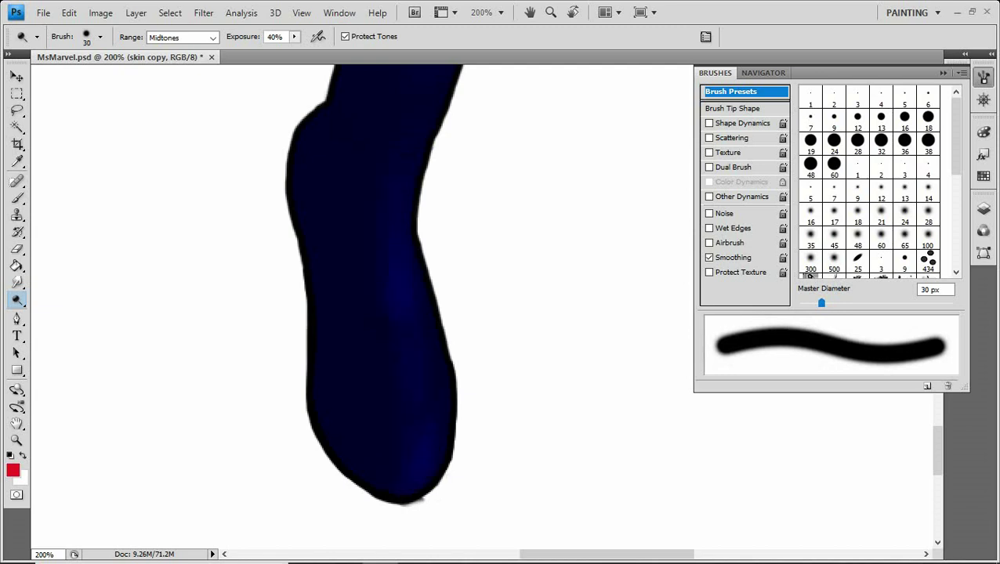
key(bracketleft)
key(bracketleft)
key(bracketleft)
mouse_move(429, 388)
mouse_down()
mouse_move(429, 459)
mouse_move(416, 454)
mouse_up()
mouse_move(418, 369)
mouse_down()
mouse_move(431, 373)
mouse_move(431, 341)
mouse_up()
key(bracketleft)
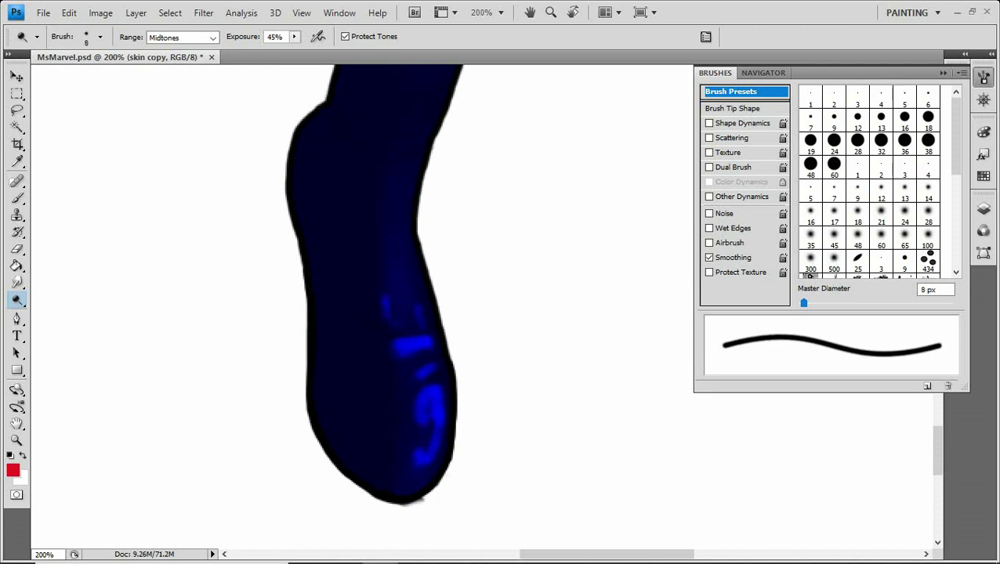
Dodge thin highlight lines along the left boot's instep and ankle with 5 and 4 px brushes at 45% exposure.
scroll(360, 305, up, 3)
key(bracketleft)
key(bracketleft)
key(bracketleft)
drag(380, 294, 379, 313)
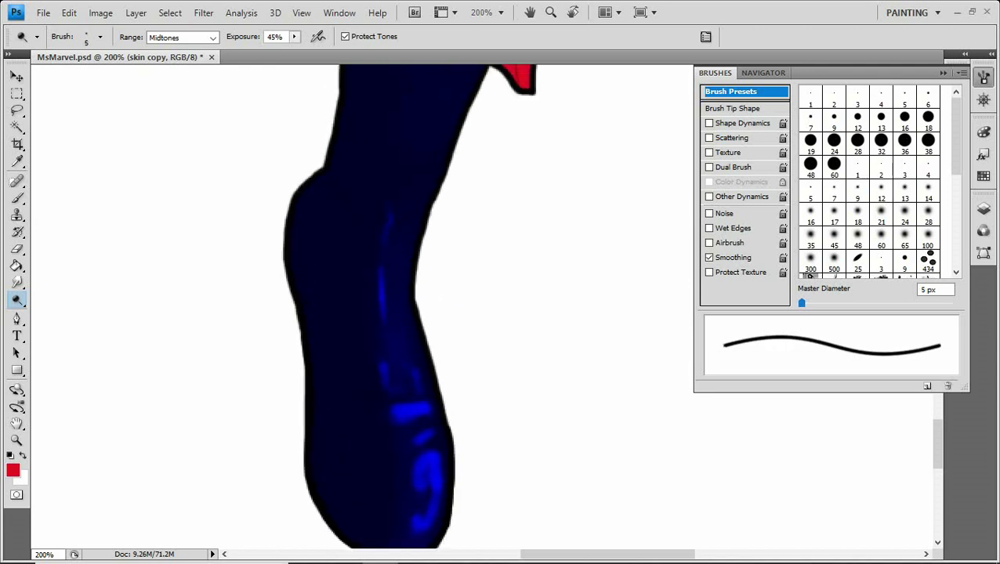
drag(388, 270, 392, 284)
key(bracketleft)
key(bracketleft)
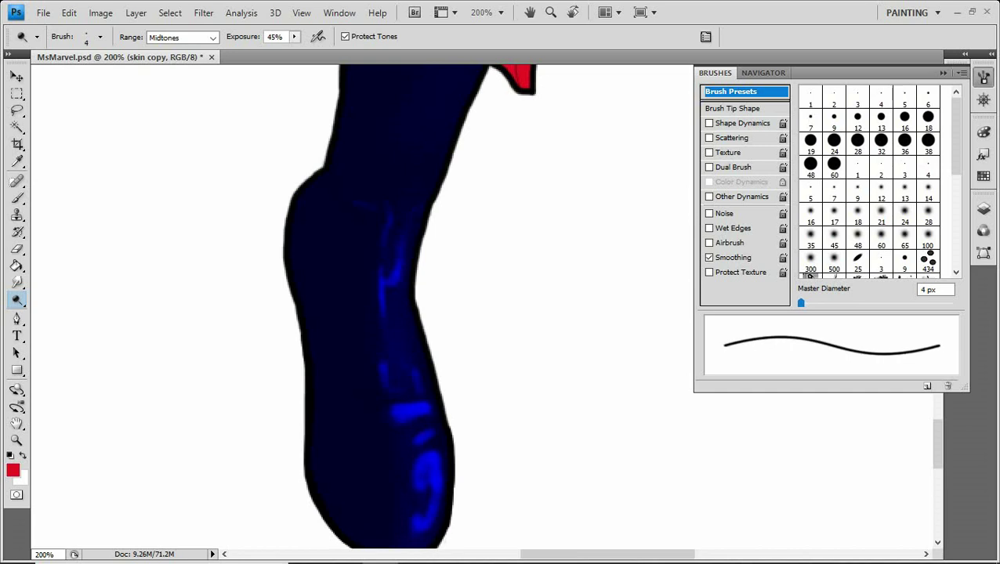
Dodge a faint highlight across the left boot's toe area with a 10 px brush.
key(bracketright)
key(bracketright)
key(bracketright)
key(bracketright)
key(bracketright)
key(bracketright)
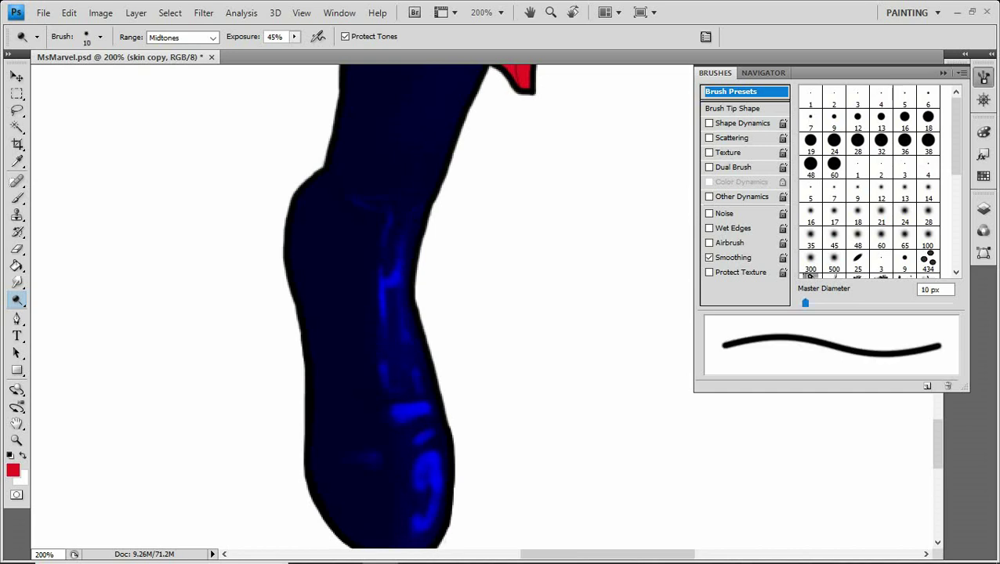
Dodge narrow highlights along the left boot's calf edge beside the red sash tip with 7 and 9 px brushes.
scroll(392, 313, up, 2)
key(bracketleft)
key(bracketleft)
key(bracketleft)
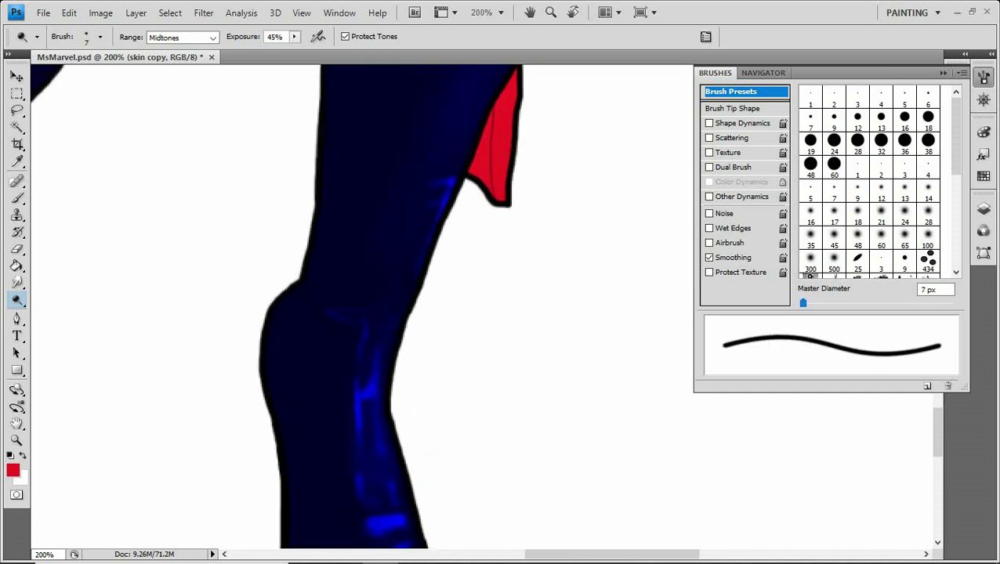
scroll(391, 314, up, 5)
key(bracketright)
key(bracketright)
key(bracketright)
key(bracketright)
key(bracketright)
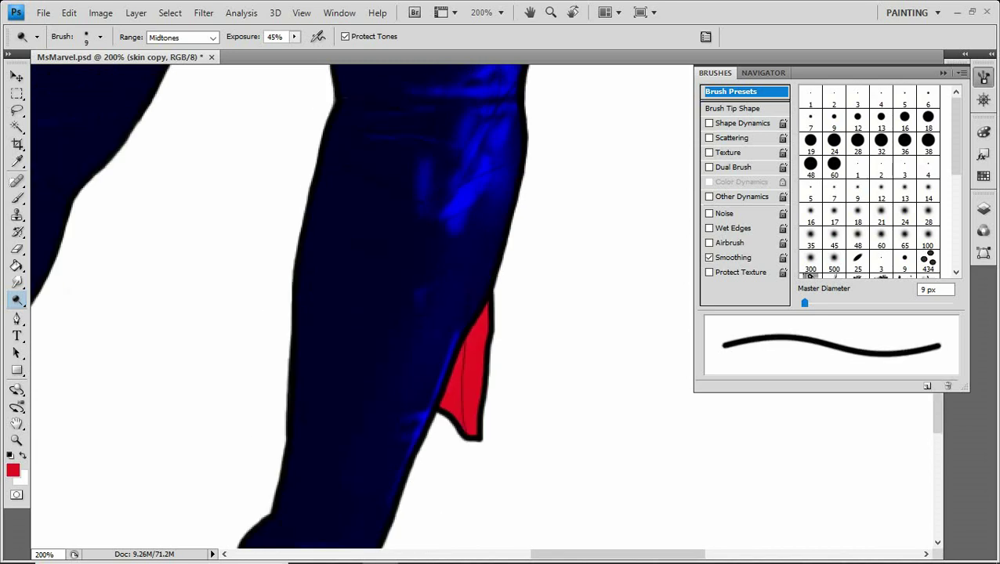
Dodge soft vertical highlights down the bare right thigh with a 35 px brush at 10% exposure.
key(1)
key(bracketright)
key(bracketright)
key(bracketright)
key(ctrl+0)
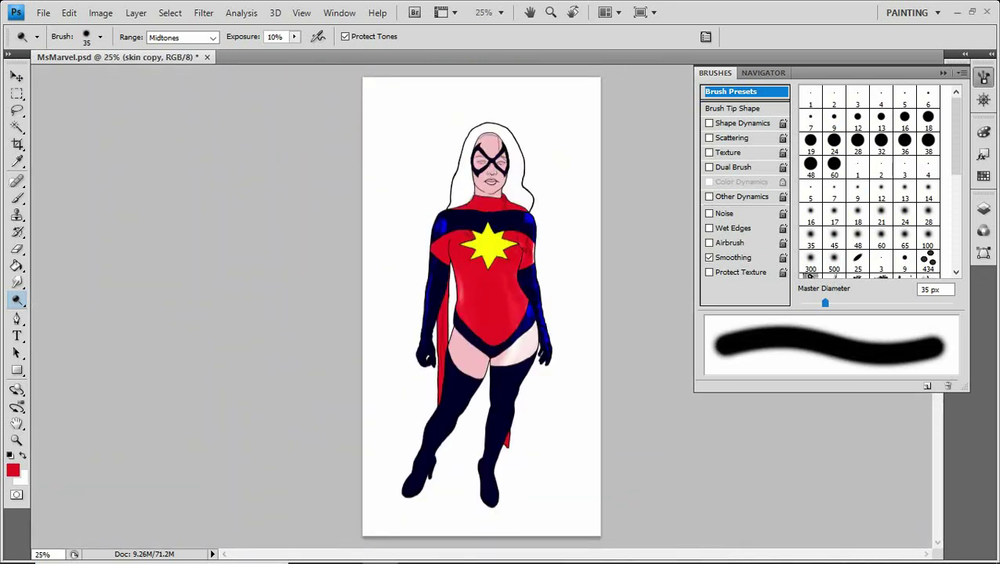
key(ctrl+1)
scroll(391, 313, down, 4)
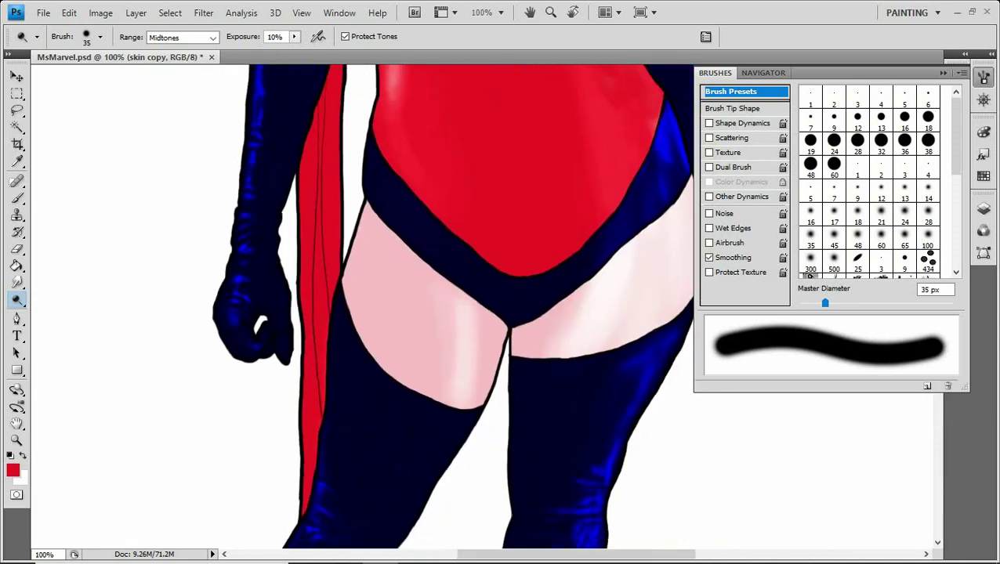
drag(443, 279, 439, 390)
mouse_move(409, 238)
mouse_down()
mouse_move(392, 375)
mouse_move(390, 365)
mouse_up()
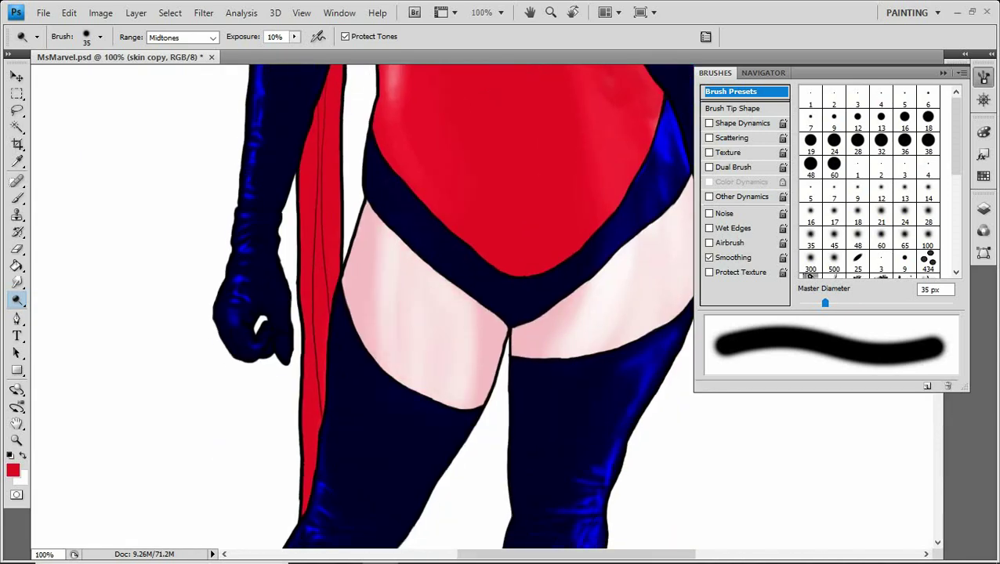
Dodge soft highlights onto the chin and neck at 10% exposure with a reduced brush size.
scroll(360, 313, up, 7)
key(bracketright)
key(bracketright)
key(bracketright)
key(bracketright)
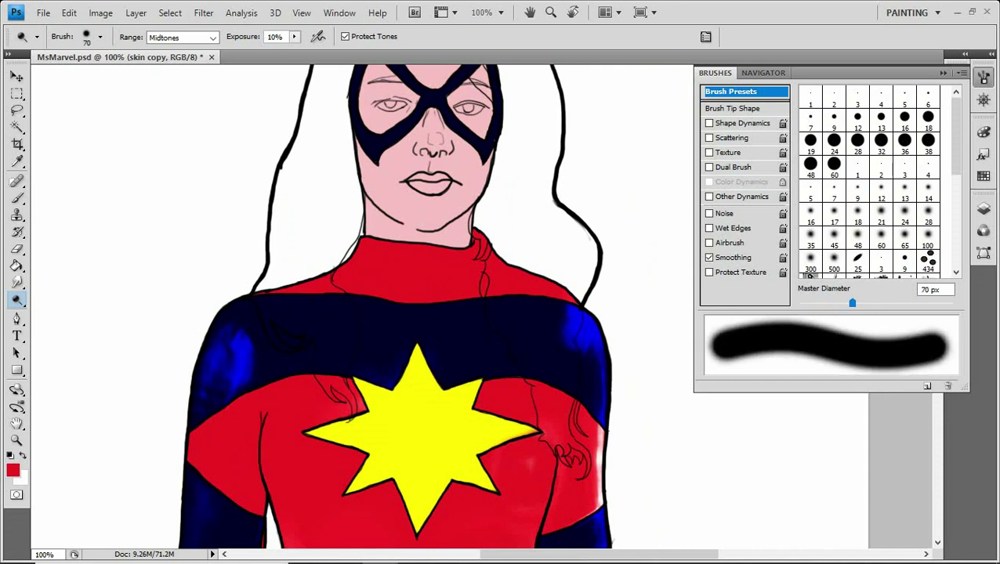
scroll(401, 305, down, 3)
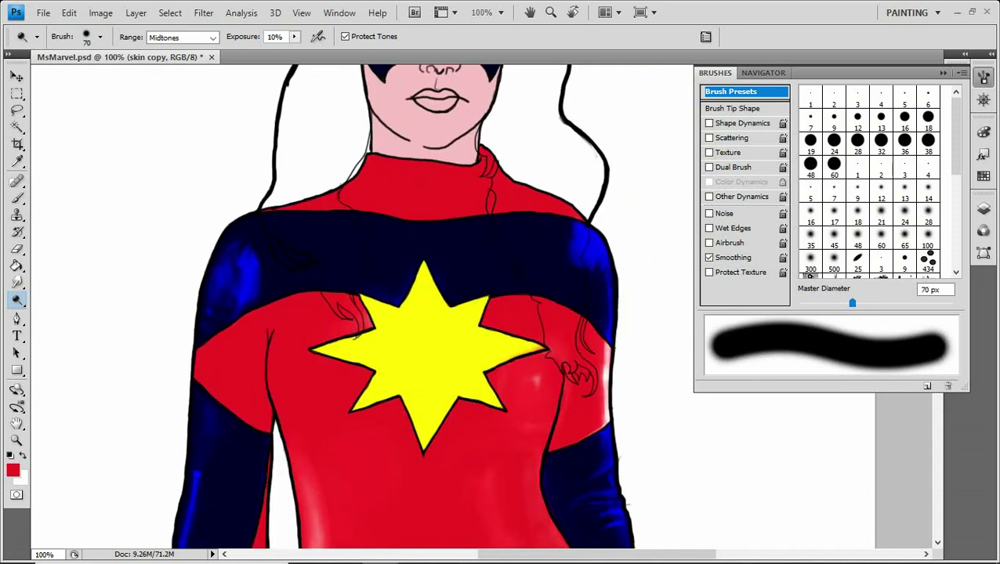
scroll(401, 306, up, 1)
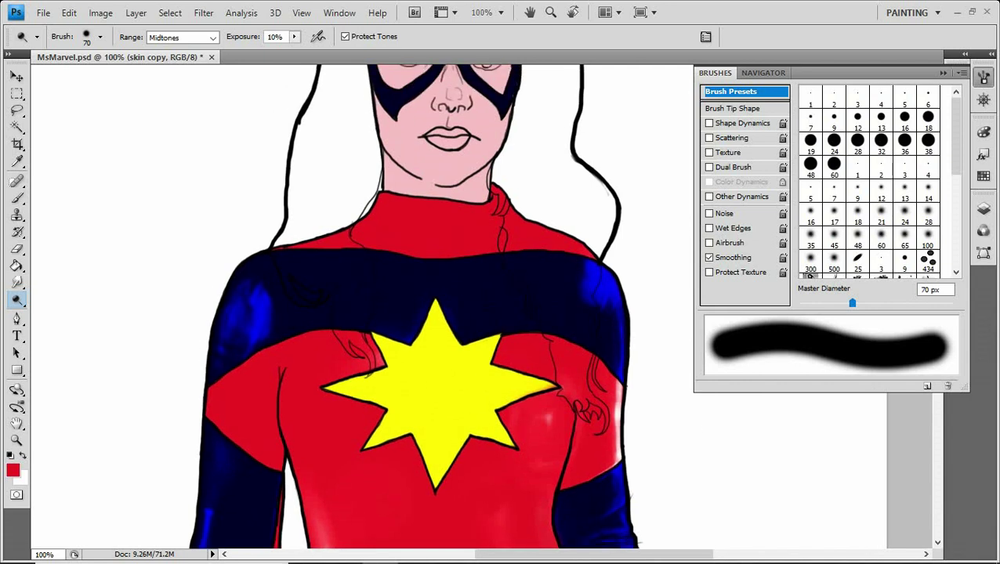
key(bracketleft)
key(bracketleft)
key(bracketleft)
key(bracketleft)
key(bracketleft)
key(bracketleft)
mouse_move(407, 185)
mouse_down()
mouse_move(462, 189)
mouse_move(420, 159)
mouse_move(473, 149)
mouse_move(431, 144)
mouse_move(469, 169)
mouse_move(454, 179)
mouse_up()
key(bracketleft)
key(bracketleft)
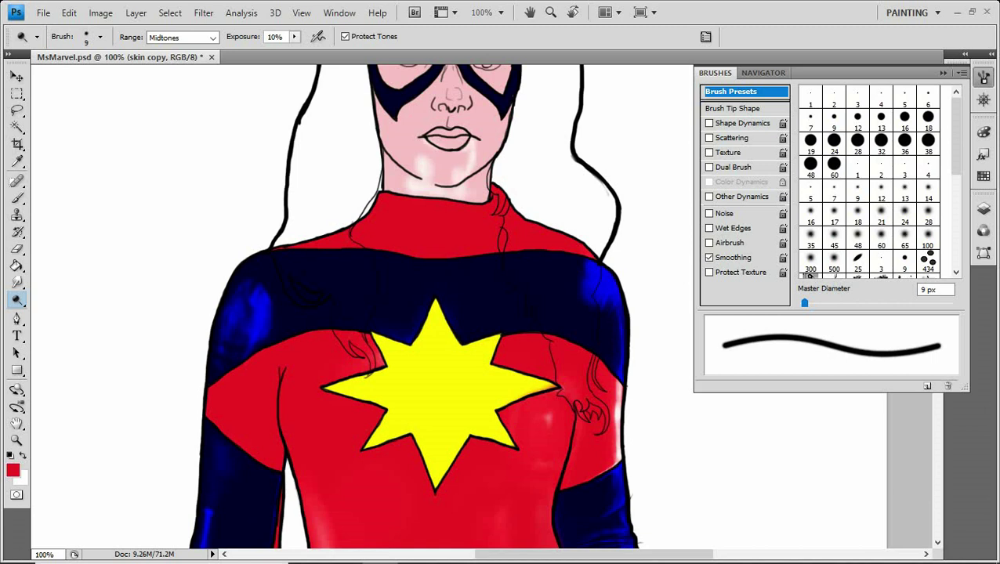
Dodge stronger highlights onto the cheeks, nose and chin around the mouth with a small brush at 60% exposure.
key(6)
key(bracketright)
key(bracketright)
drag(484, 101, 489, 168)
key(bracketleft)
mouse_move(436, 147)
mouse_down()
mouse_move(404, 135)
mouse_move(401, 149)
mouse_move(387, 138)
mouse_move(392, 125)
mouse_move(384, 196)
mouse_move(459, 173)
mouse_move(452, 146)
mouse_move(443, 153)
mouse_move(492, 138)
mouse_move(494, 118)
mouse_move(499, 137)
mouse_up()
key(bracketleft)
key(bracketleft)
key(bracketright)
key(bracketright)
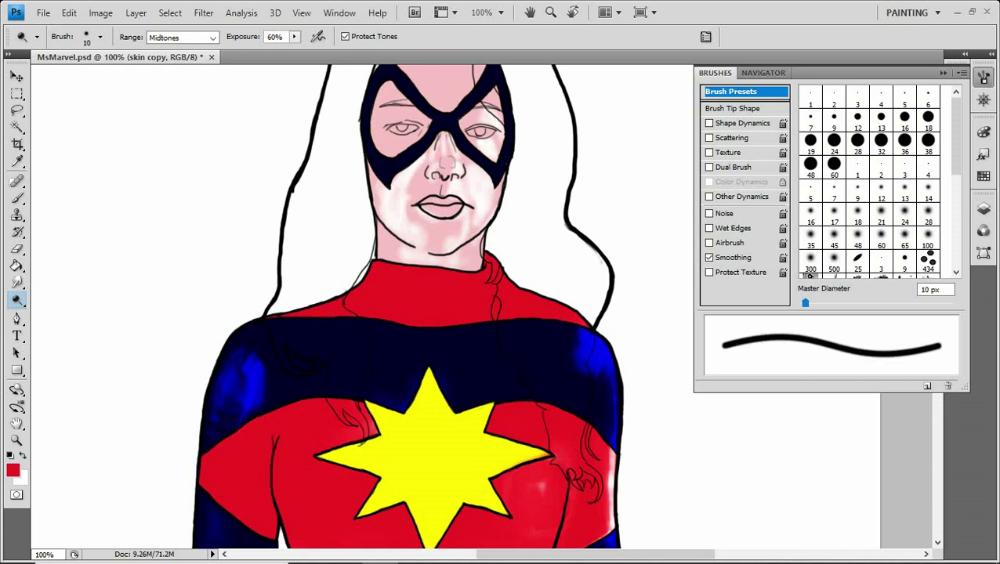
Dodge highlights onto the skin inside the mask's eye openings, the neck and the forehead at 60% exposure.
key(bracketright)
key(bracketright)
mouse_move(391, 102)
mouse_down()
mouse_move(376, 135)
mouse_move(396, 84)
mouse_up()
drag(375, 132, 398, 154)
drag(408, 235, 414, 300)
mouse_move(403, 129)
mouse_down()
mouse_move(447, 180)
mouse_move(467, 161)
mouse_move(439, 92)
mouse_move(462, 109)
mouse_up()
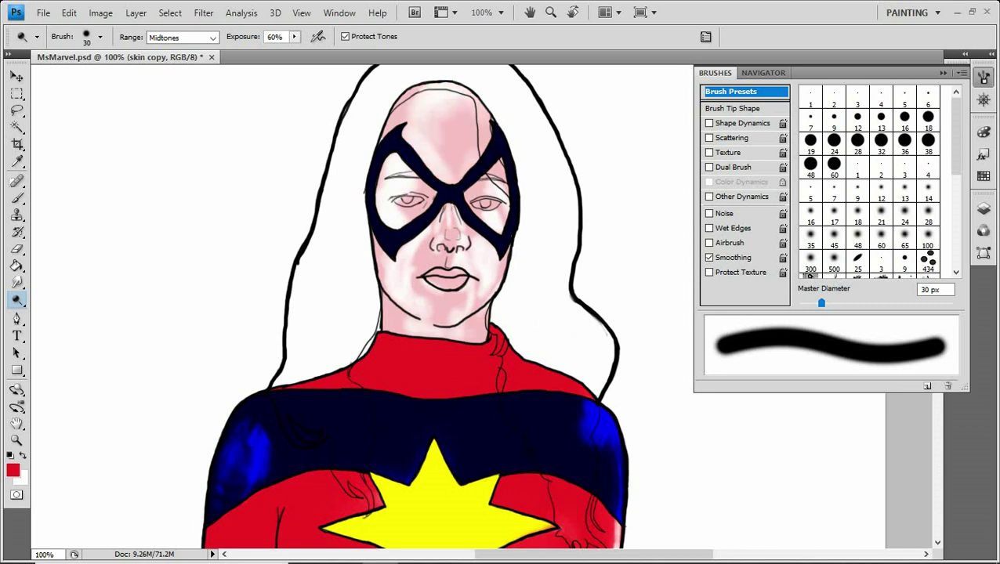
Burn a dark shadow stroke into the red costume's side below the bust with a 30 px Burn brush.
click(17, 300)
click(63, 314)
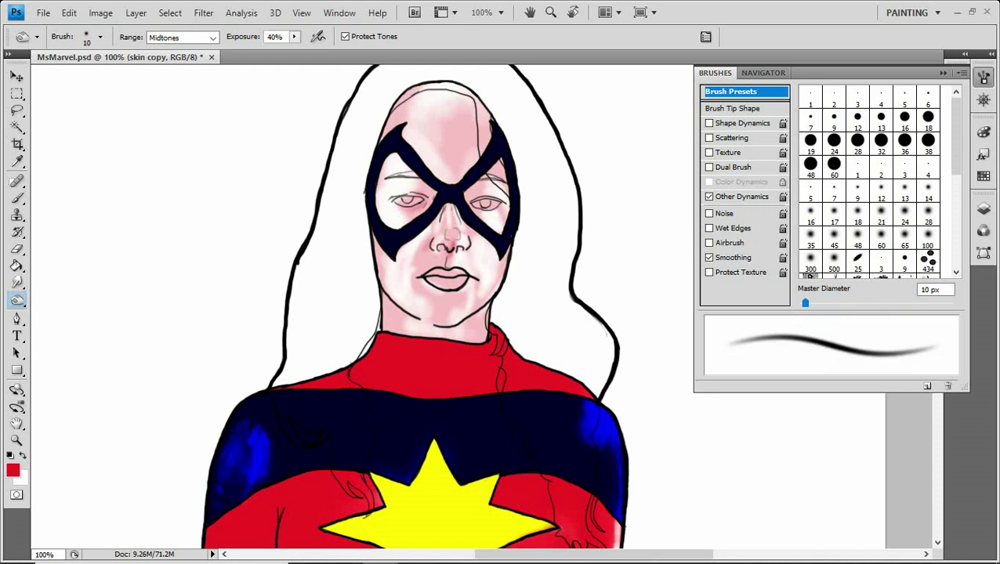
mouse_move(426, 241)
mouse_down()
mouse_move(394, 135)
mouse_move(407, 108)
mouse_up()
key(bracketright)
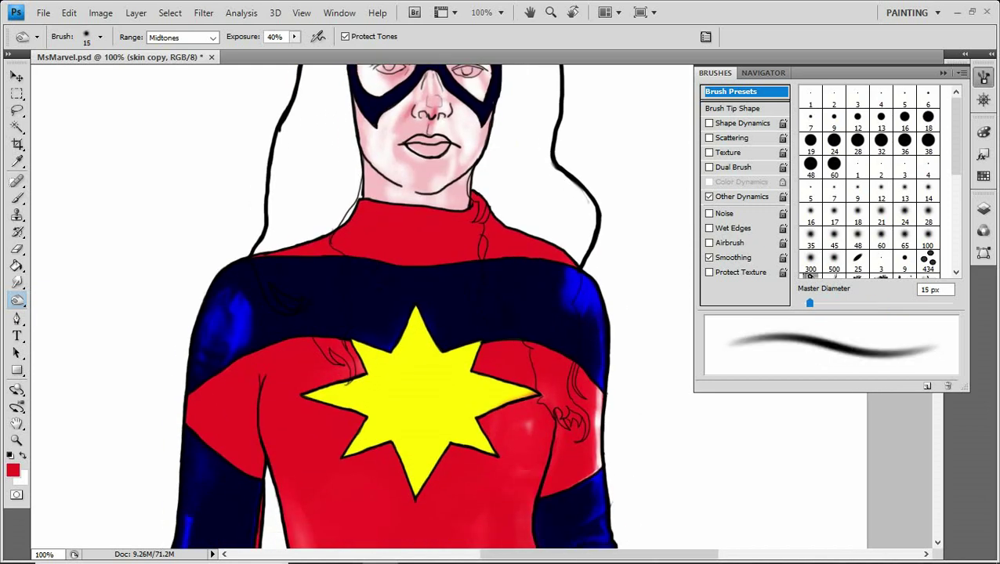
key(bracketleft)
key(bracketleft)
key(bracketright)
key(bracketright)
key(bracketright)
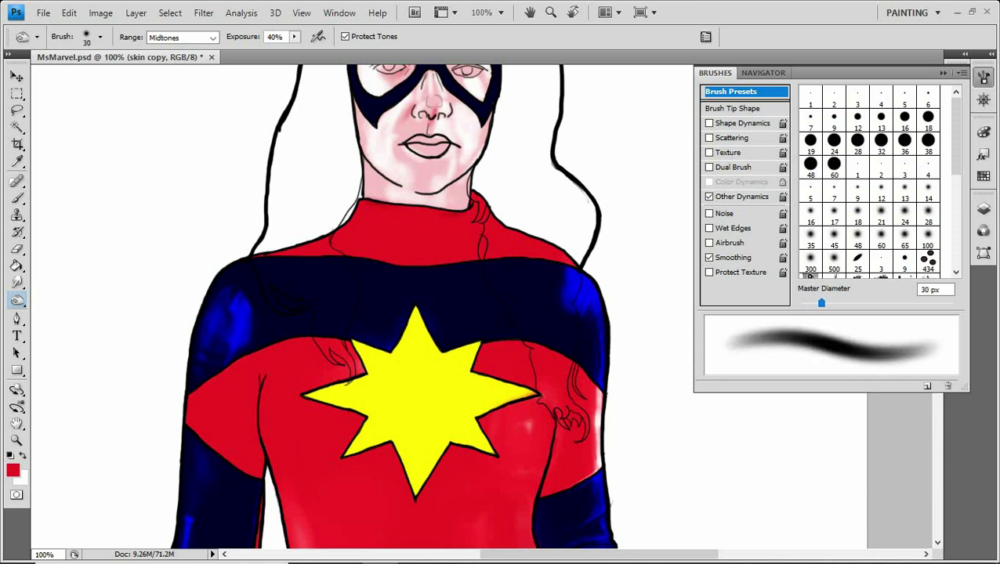
drag(293, 447, 310, 487)
mouse_move(474, 212)
mouse_down()
mouse_move(460, 231)
mouse_move(470, 251)
mouse_up()
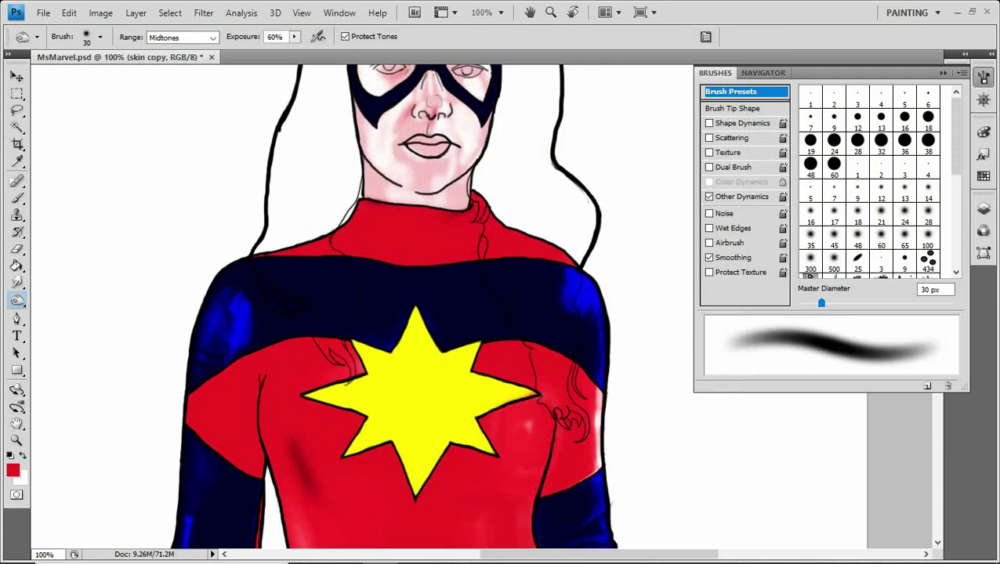
Switch to the Brush tool and set the foreground colour to a near-black navy.
scroll(360, 305, down, 10)
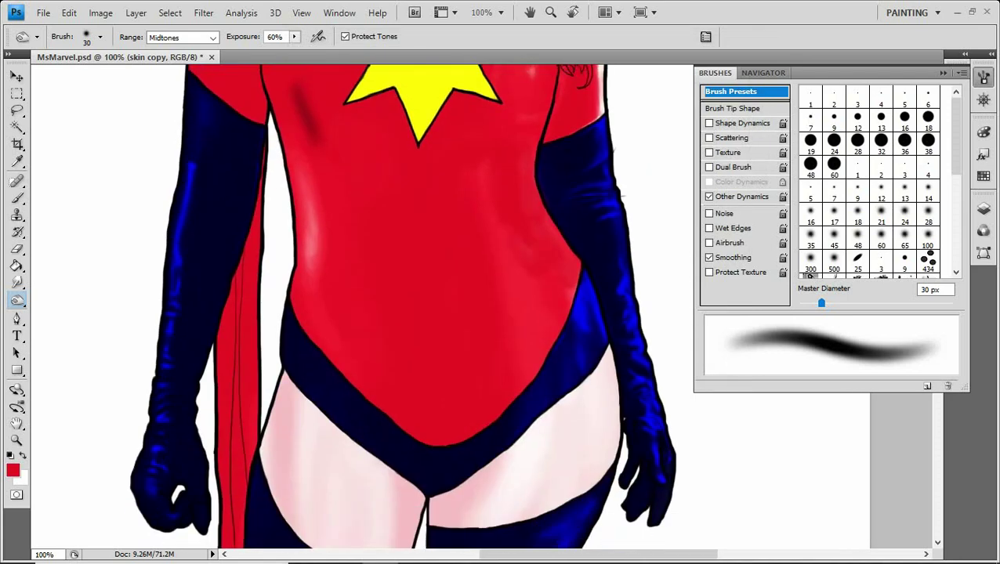
scroll(360, 305, up, 8)
key(b)
key(F5)
scroll(439, 305, up, 6)
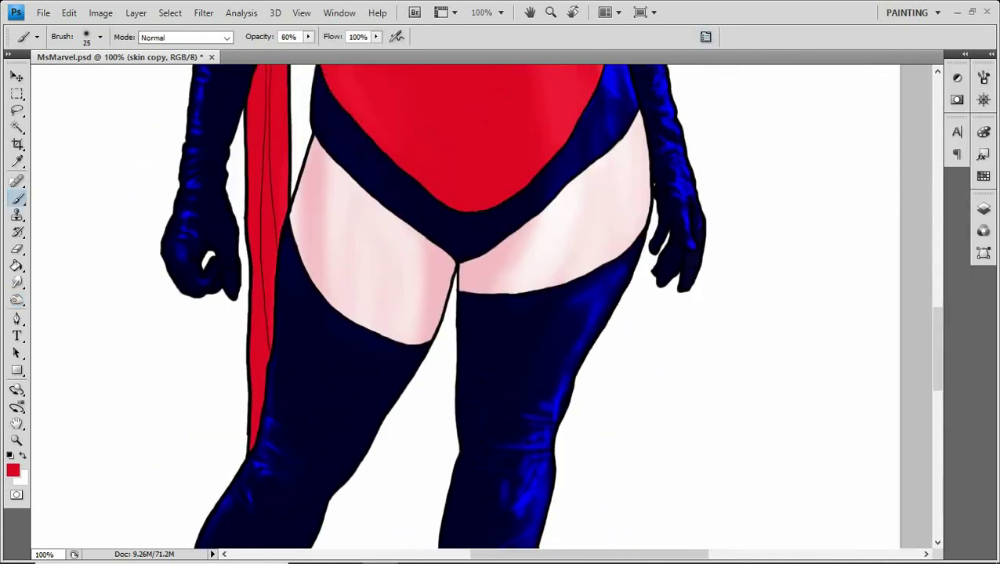
key(ctrl+0)
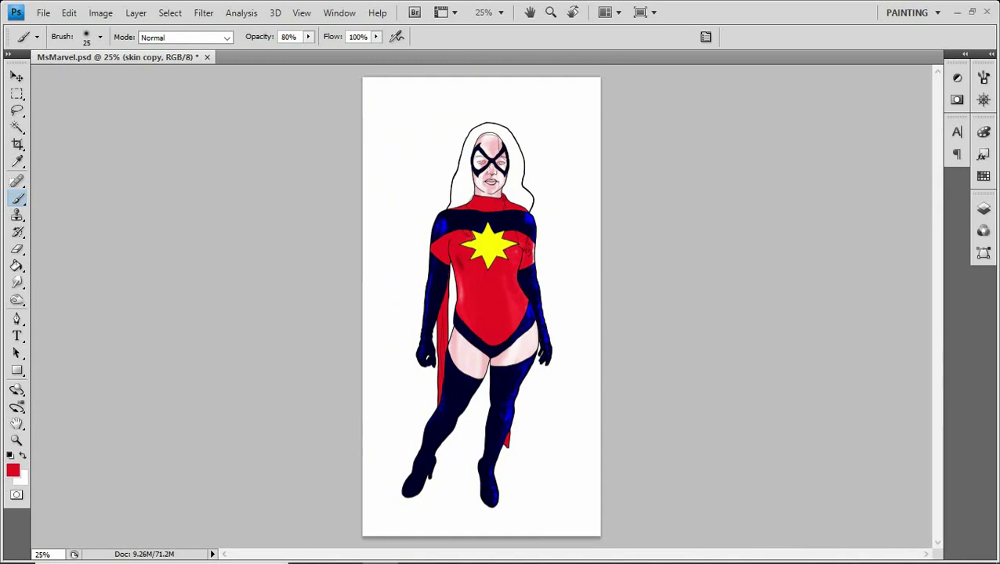
click(13, 470)
click(765, 290)
key(Return)
Rename the skin copy layer as colorcopy and add a new empty layer above it.
key(ctrl+plus)
key(ctrl+plus)
key(ctrl+plus)
key(F7)
double_click(845, 401)
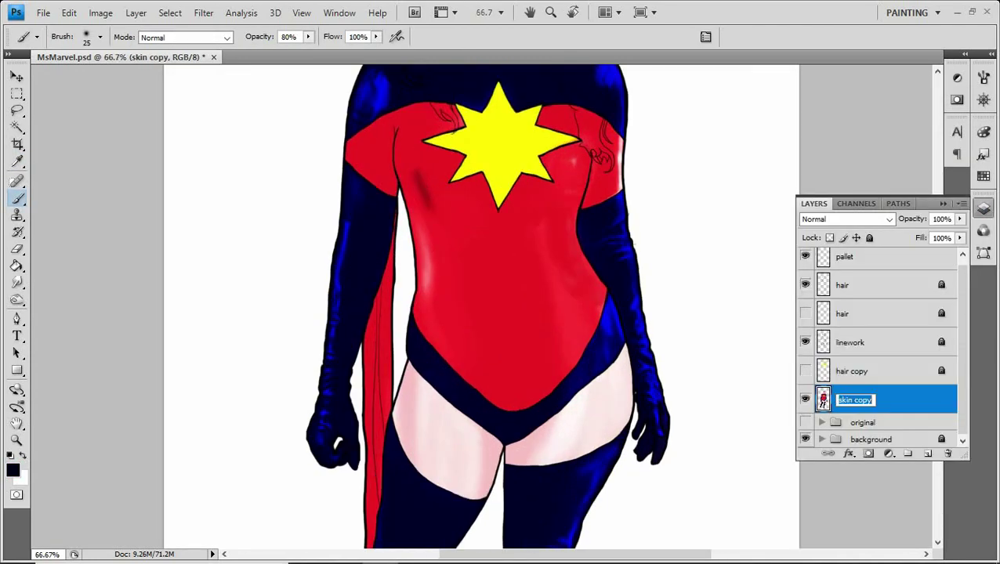
text(color)
key(Return)
click(926, 454)
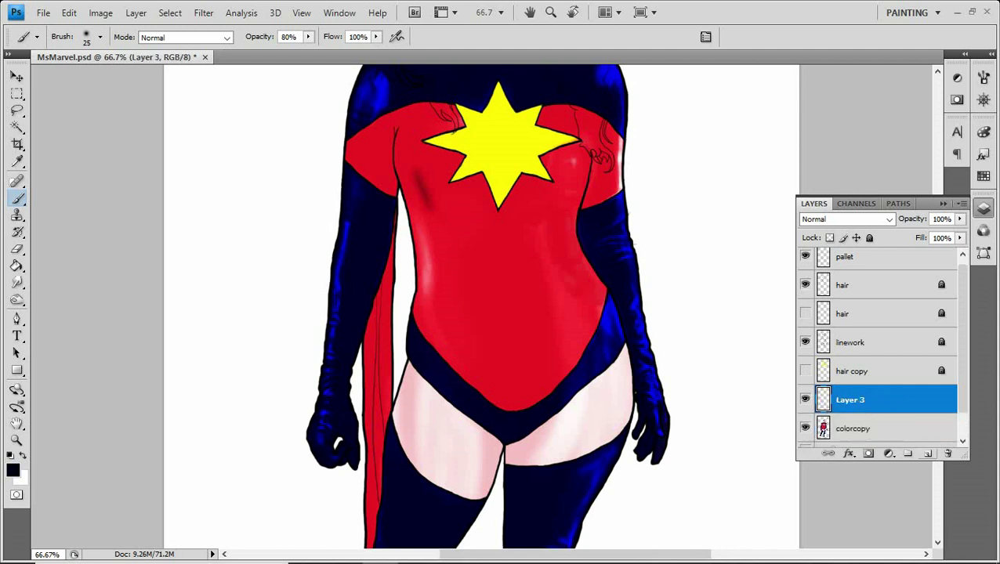
Clip Layer 3 to the colorcopy layer and paint soft navy shadows around the yellow star's upper point at 30% brush opacity.
key(ctrl+alt+g)
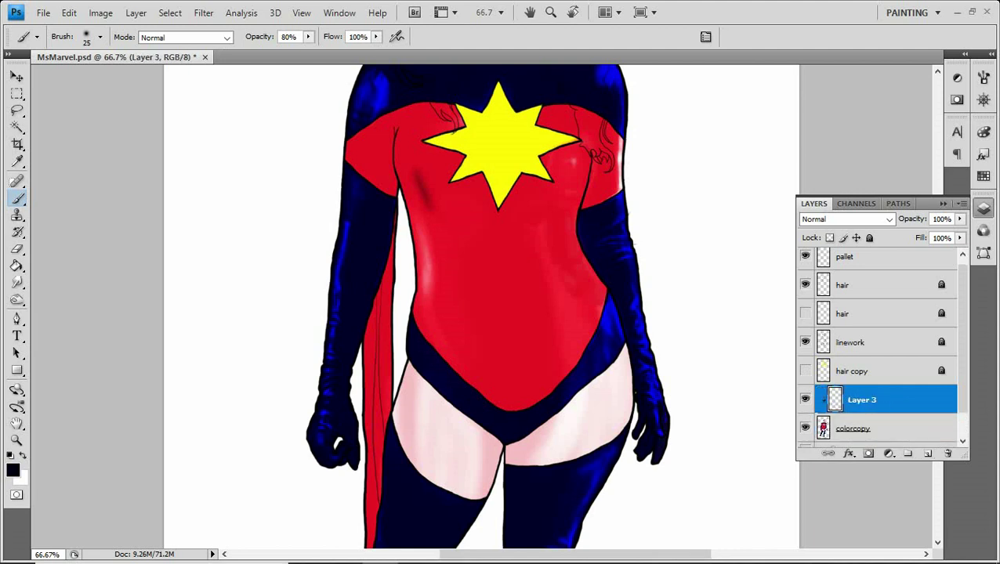
drag(509, 313, 565, 423)
mouse_move(550, 189)
mouse_down()
mouse_move(541, 219)
mouse_move(511, 216)
mouse_up()
drag(489, 154, 503, 153)
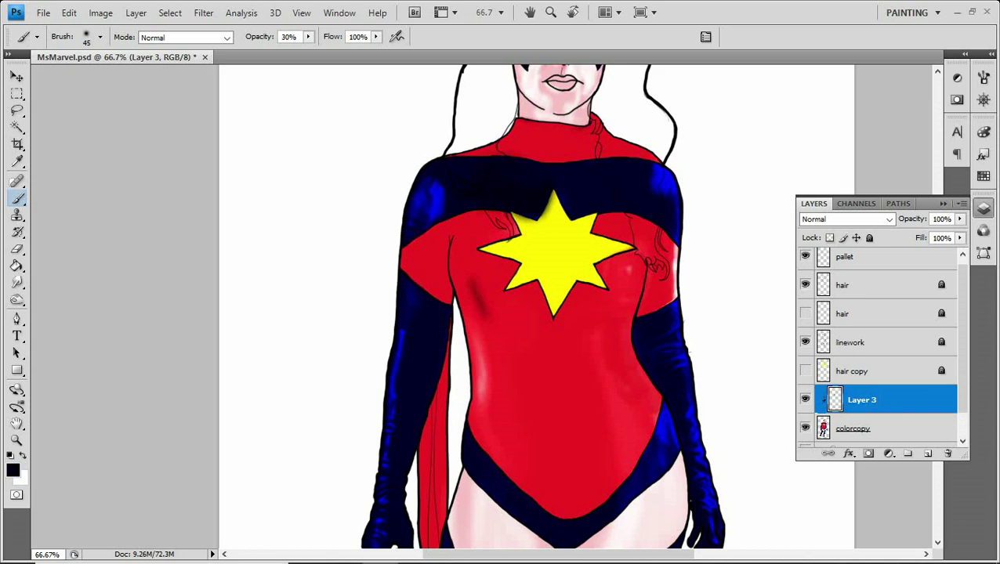
drag(554, 192, 557, 204)
scroll(626, 153, up, 2)
key(bracketright)
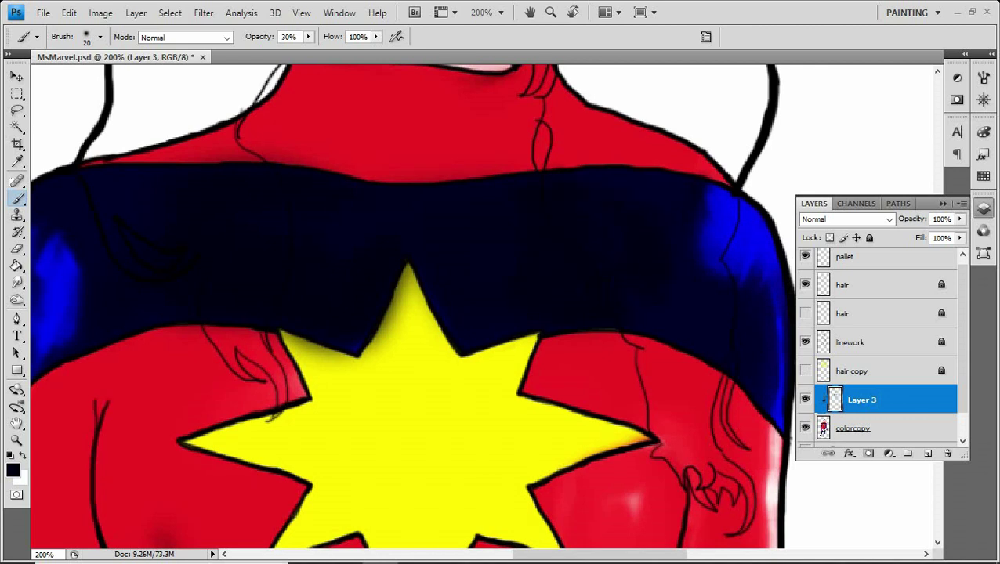
Add a new empty layer directly above the blue layer in the colors group.
scroll(413, 305, down, 3)
scroll(877, 348, down, 5)
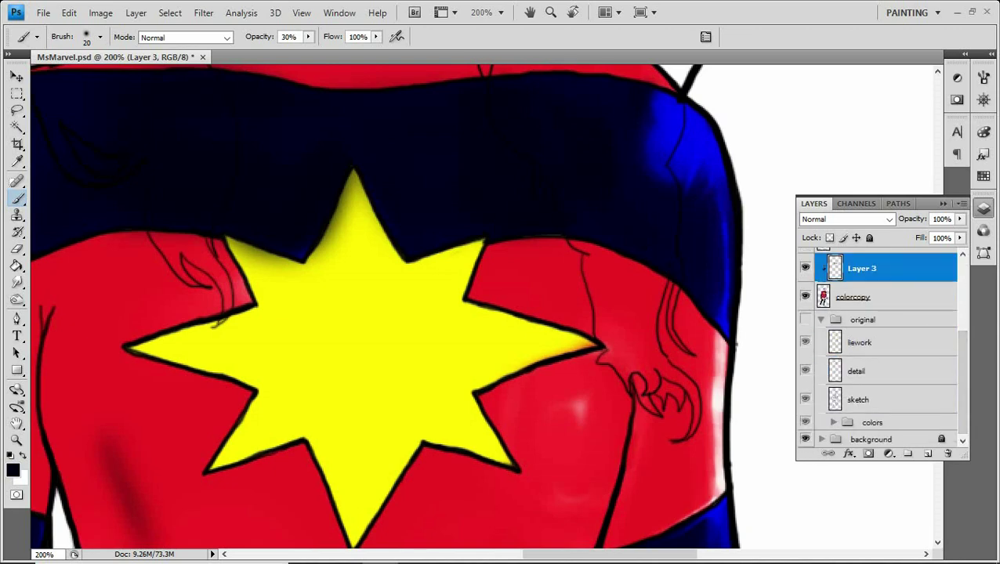
scroll(877, 349, down, 2)
click(927, 453)
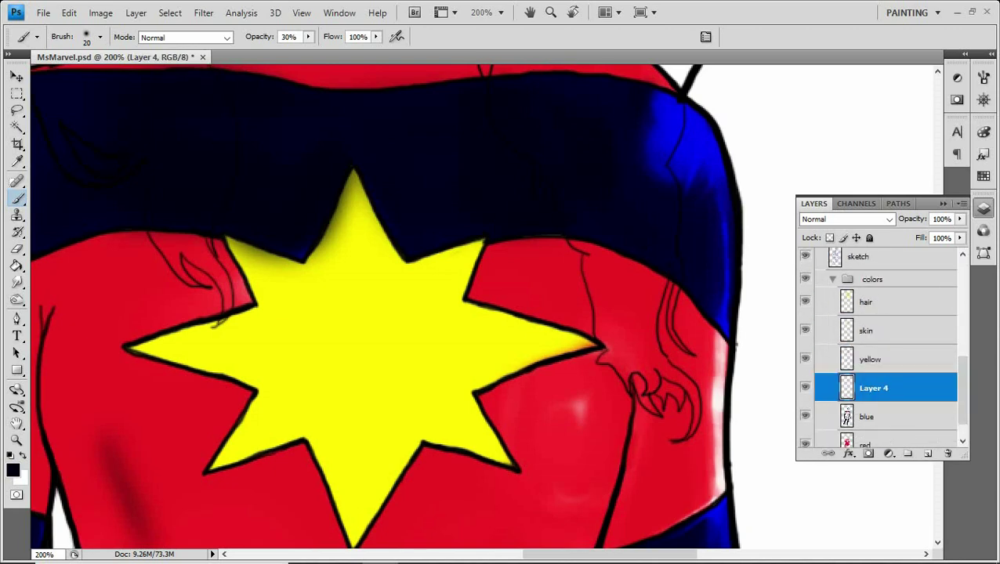
Hide colorcopy, show the original group's flat colours without the sketch, and clip Layer 4 to the blue layer.
scroll(877, 348, up, 3)
click(805, 355)
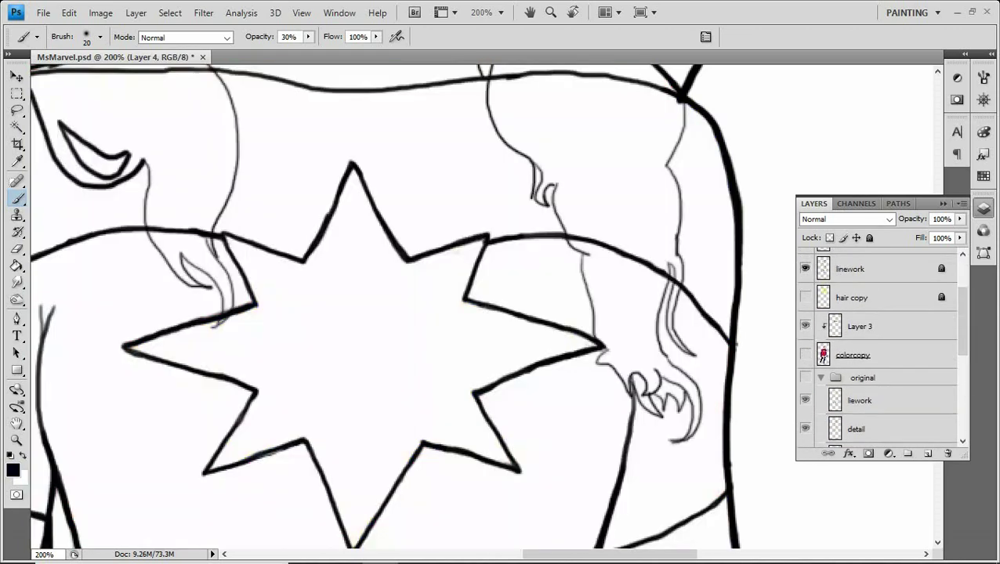
scroll(877, 349, down, 3)
click(873, 422)
click(804, 422)
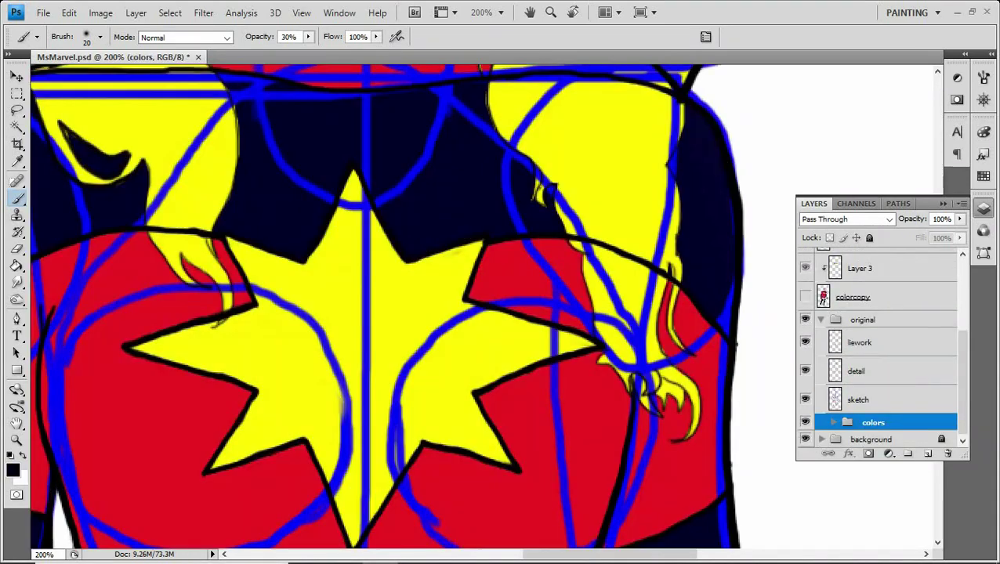
click(834, 422)
click(886, 359)
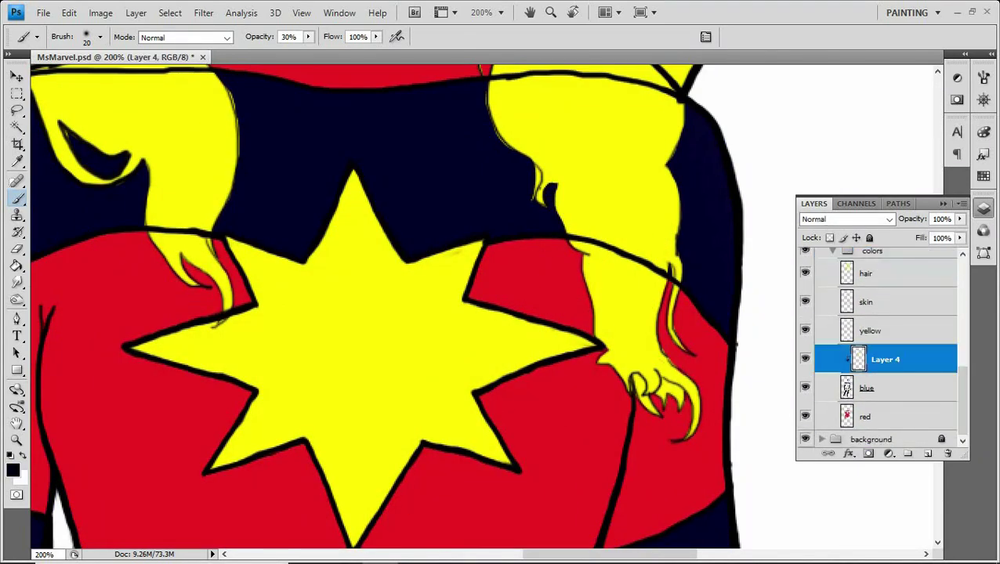
Paint broad shadows on the blue glove on the viewer's right with a 25 to 35 px brush at 80% opacity.
key(ctrl+minus)
key(ctrl+minus)
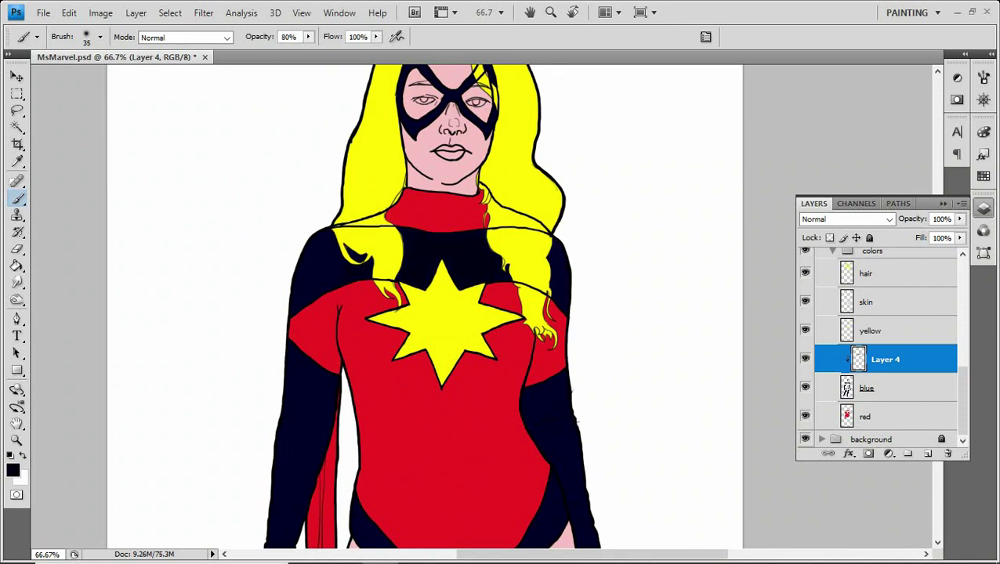
scroll(392, 313, down, 3)
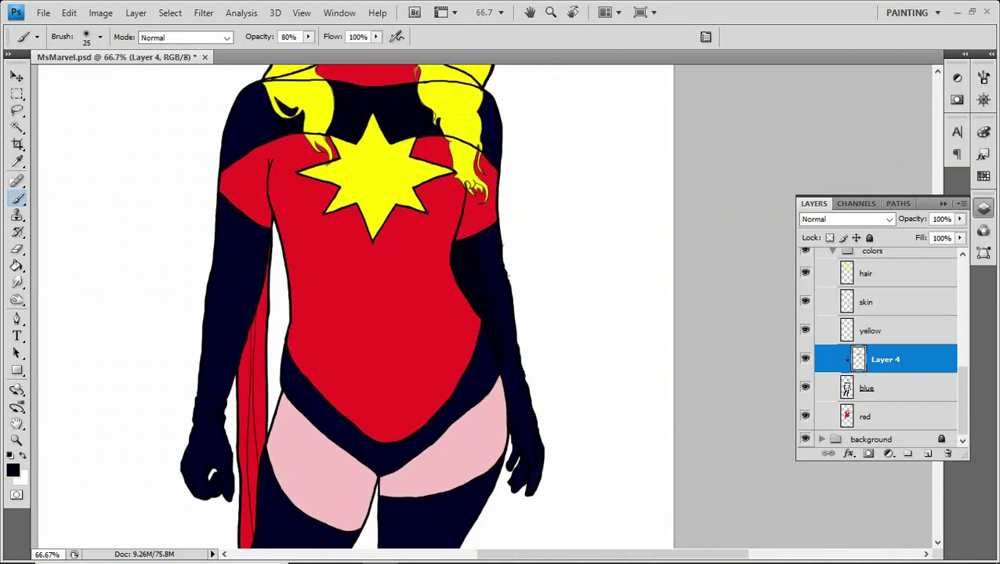
scroll(365, 306, down, 2)
scroll(364, 305, down, 1)
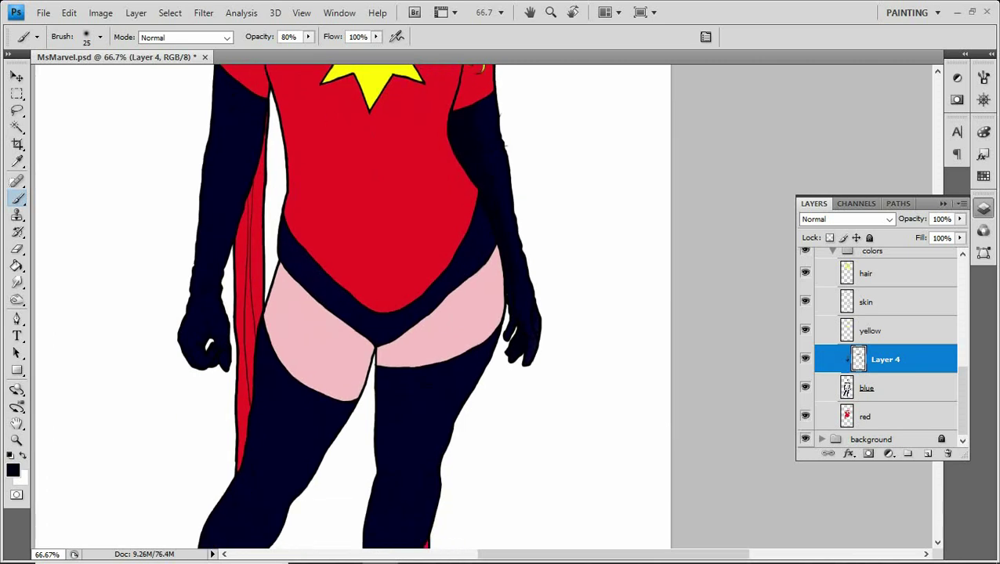
Shade the fingers and creases of the glove on the viewer's right with a 15 px, then 9 px brush.
scroll(482, 349, up, 2)
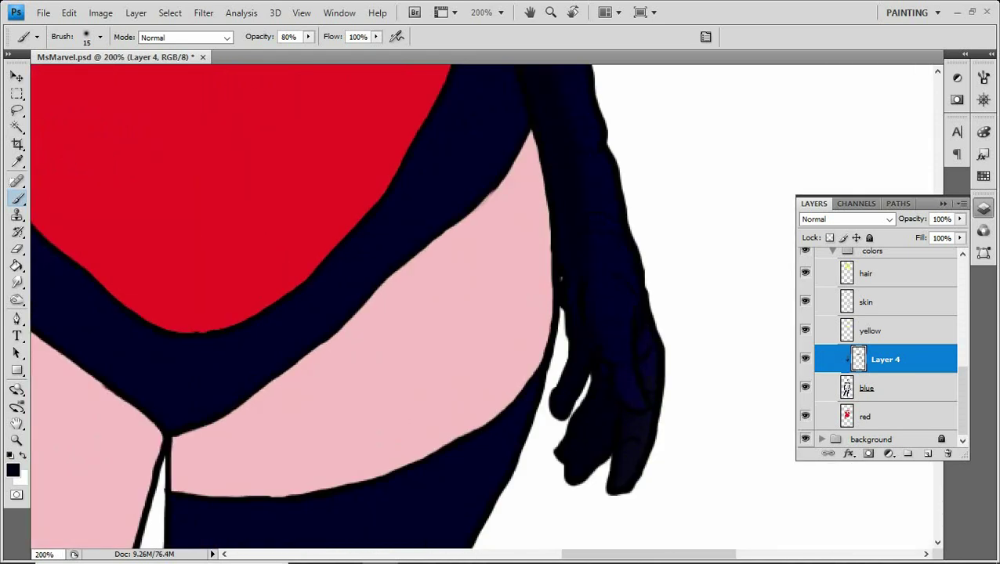
key(bracketleft)
key(bracketleft)
scroll(560, 279, up, 5)
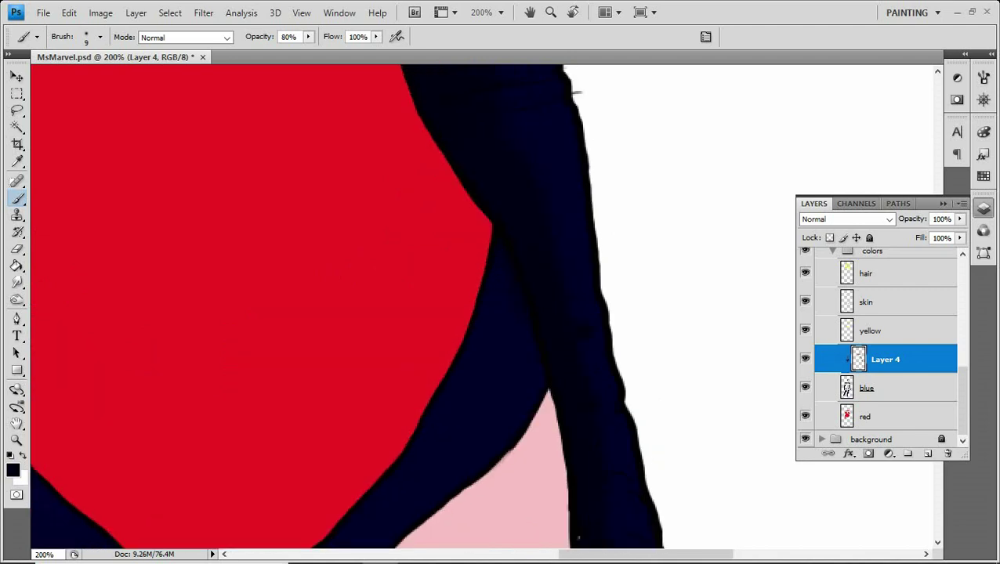
scroll(470, 313, down, 2)
scroll(470, 313, up, 4)
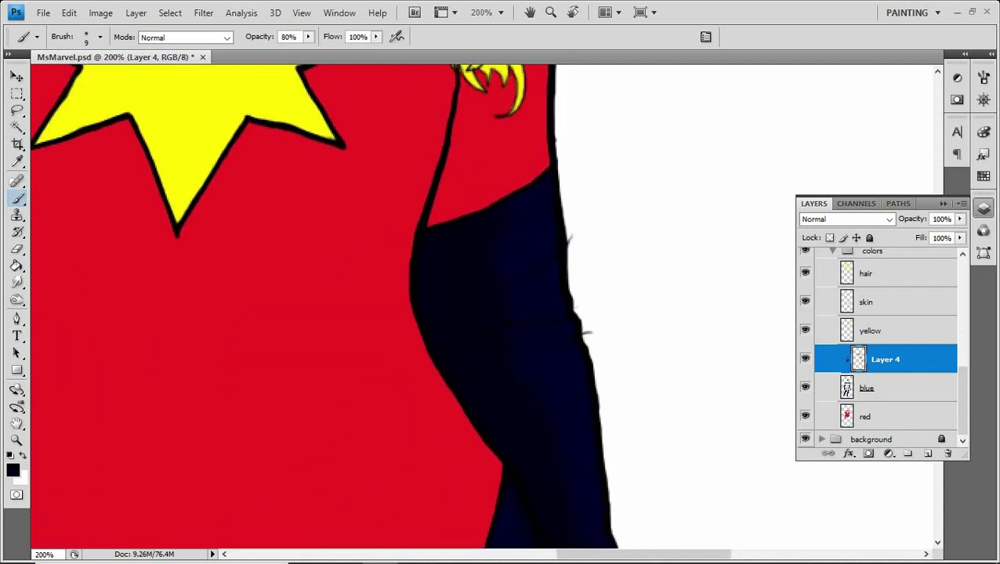
scroll(470, 313, up, 4)
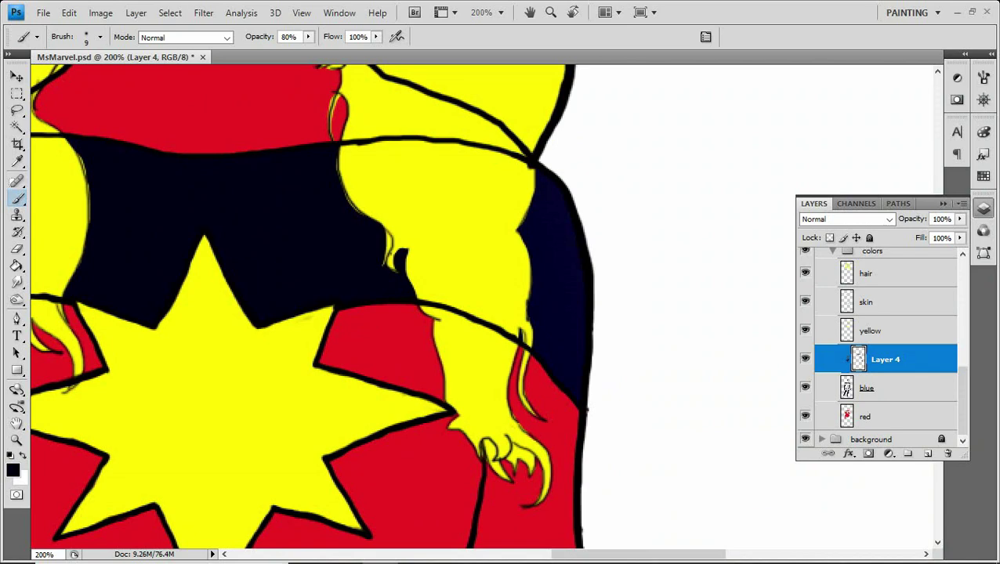
Shade the blue shoulders and the inner side of the glove on the viewer's left with 15 to 35 px brushes.
key(bracketright)
key(bracketright)
scroll(470, 314, left, 6)
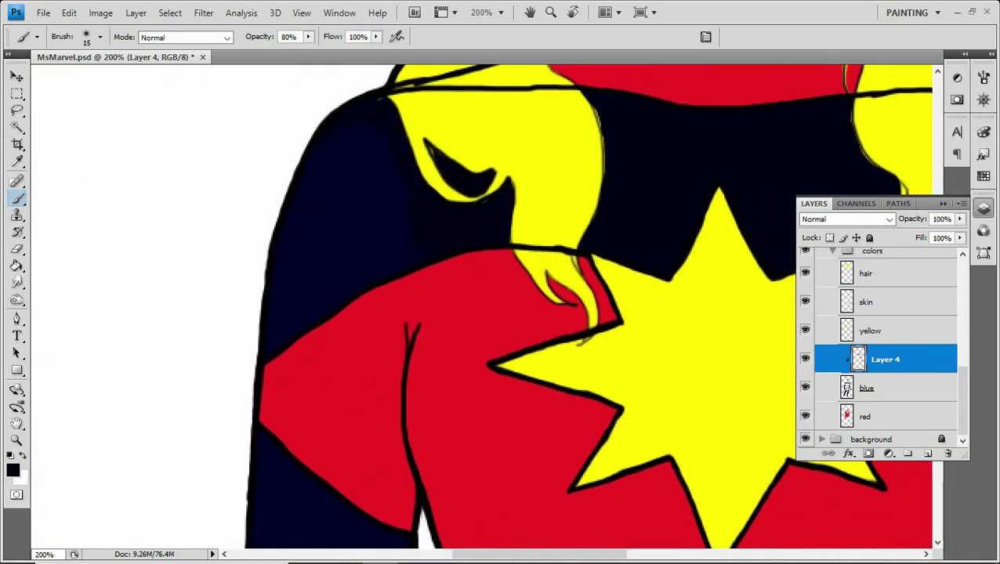
scroll(470, 313, down, 3)
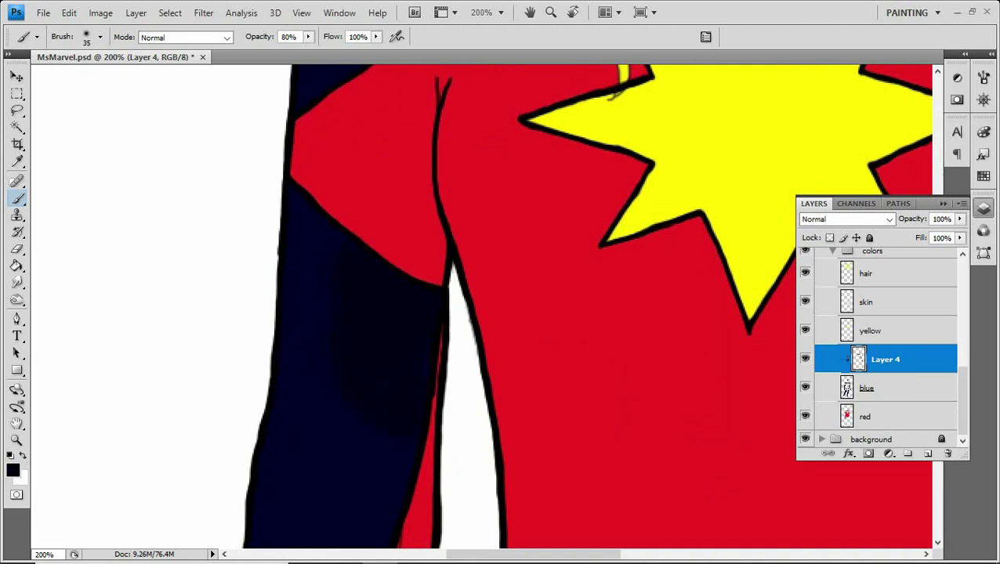
scroll(470, 313, down, 3)
scroll(470, 314, left, 1)
scroll(470, 314, down, 2)
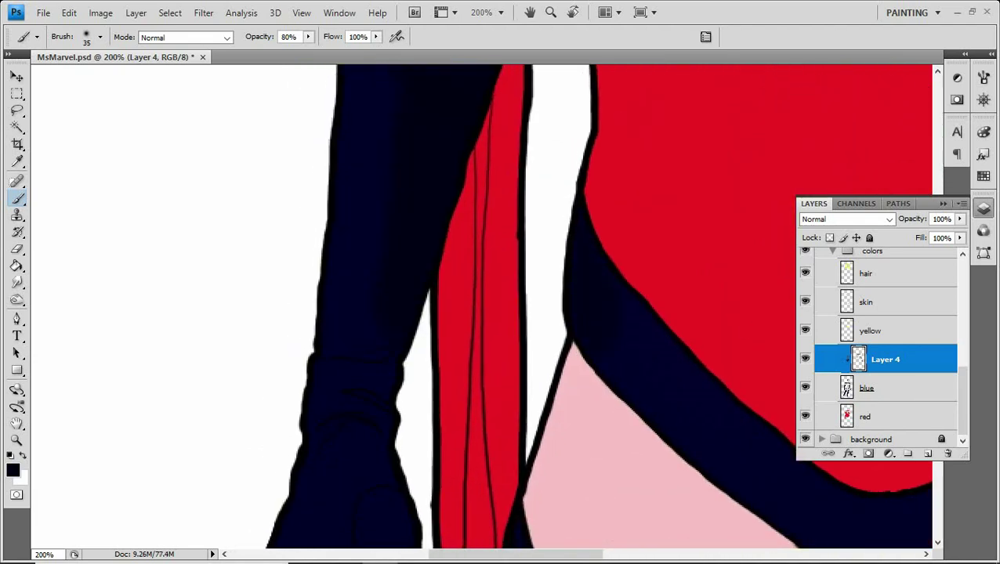
Paint fine fold and wrinkle shadows along the glove on the viewer's left with an 8 px brush.
key(bracketleft)
key(bracketleft)
key(bracketleft)
key(bracketleft)
key(bracketleft)
scroll(470, 313, up, 2)
scroll(470, 313, left, 1)
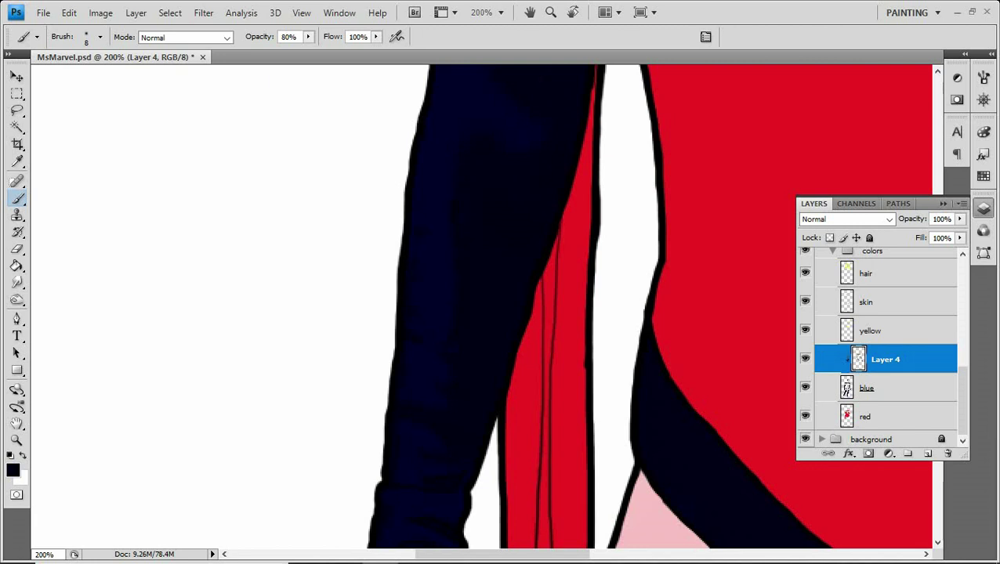
scroll(482, 305, left, 1)
scroll(482, 306, up, 2)
scroll(482, 305, up, 1)
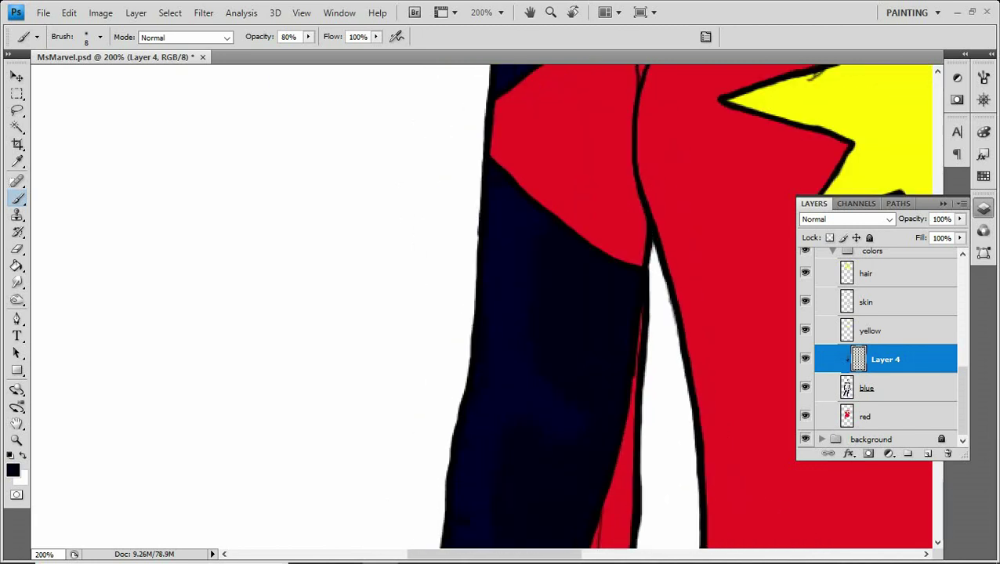
scroll(482, 306, up, 3)
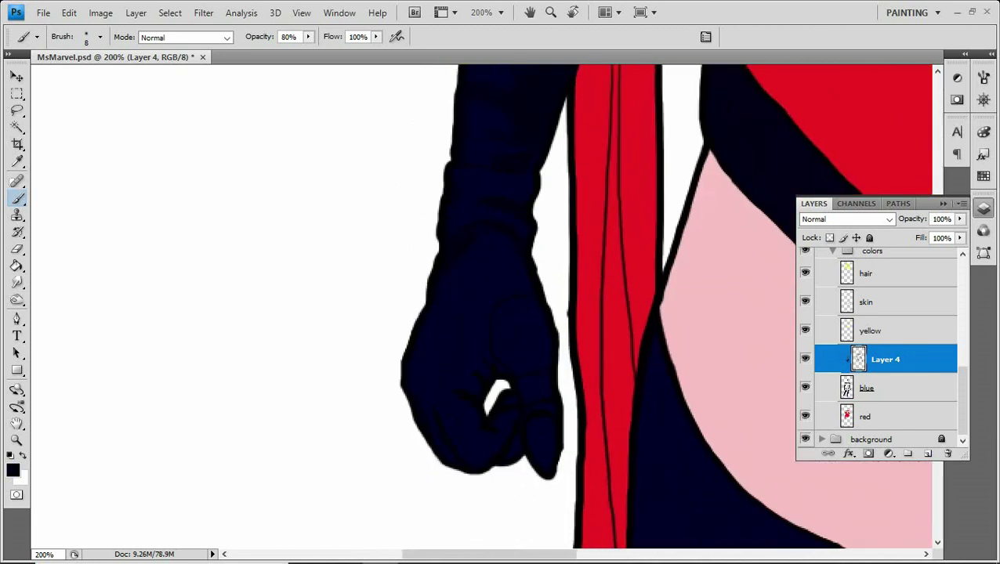
Shade the glove's fist and the blue band along the leotard's lower edge, enlarging the brush to 30 px.
key(bracketright)
key(bracketright)
key(bracketright)
key(bracketleft)
key(bracketright)
key(bracketright)
scroll(481, 311, right, 5)
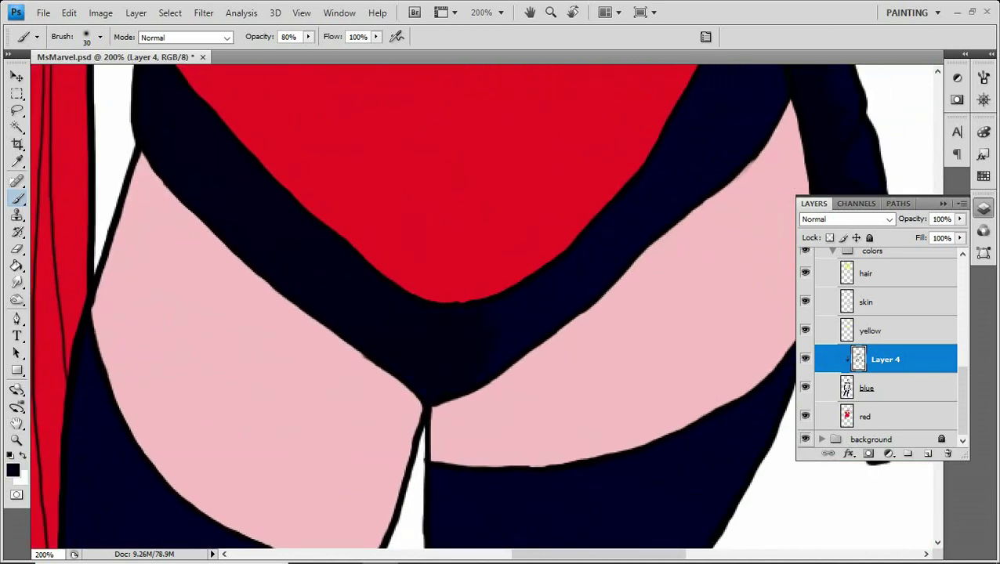
scroll(481, 311, up, 1)
scroll(482, 311, down, 6)
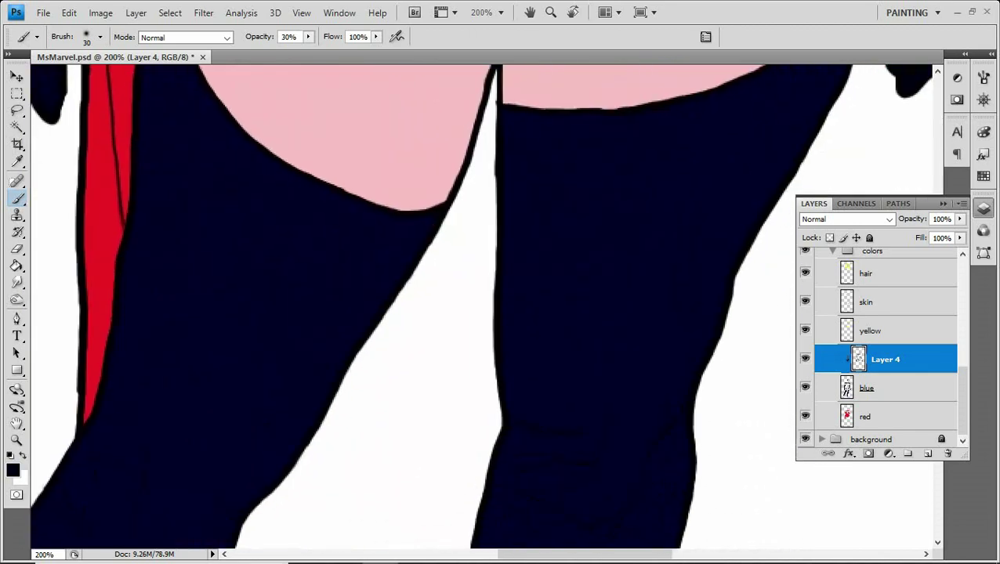
Paint broad shadows down both thigh-high boots with a 70 px brush at 80% opacity.
key(ctrl+minus)
key(ctrl+minus)
key(bracketright)
key(bracketright)
key(bracketright)
key(bracketright)
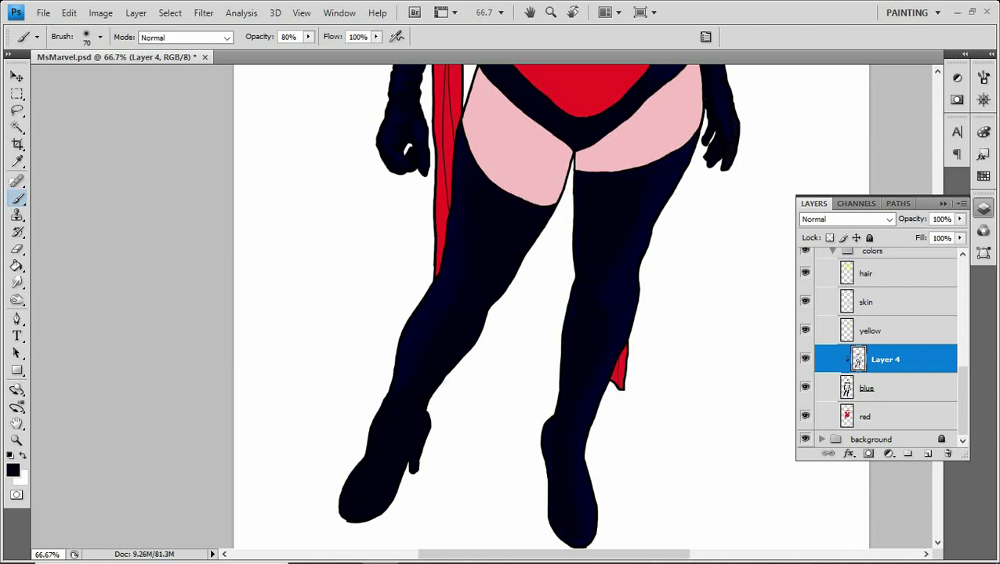
Shade the edges and nose bridge of the blue mask with a 10 px brush at 90% opacity.
key(ctrl+minus)
key(ctrl+minus)
key(ctrl+minus)
key(ctrl+1)
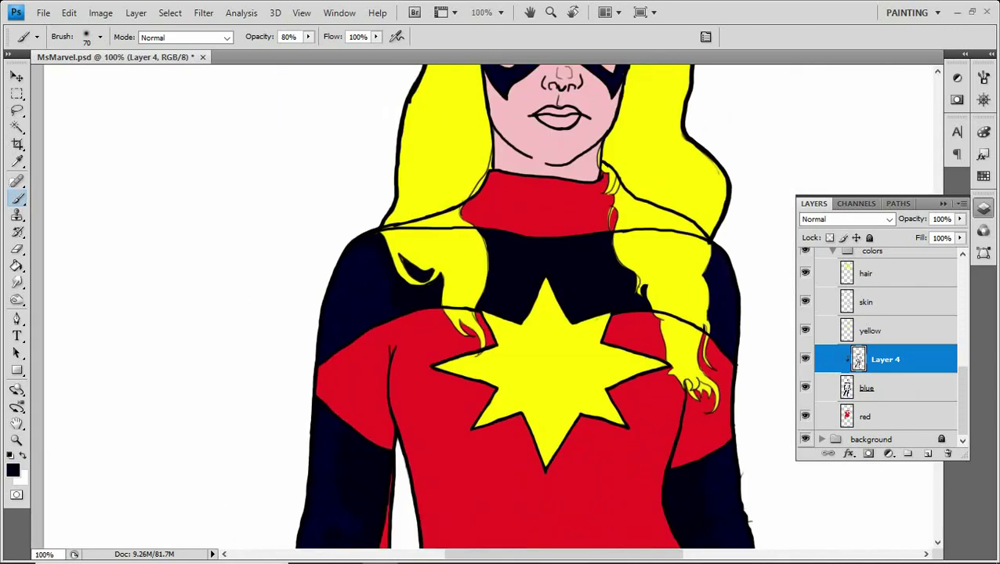
key(bracketleft)
key(bracketleft)
key(bracketleft)
key(bracketleft)
key(bracketleft)
key(ctrl+plus)
key(ctrl+plus)
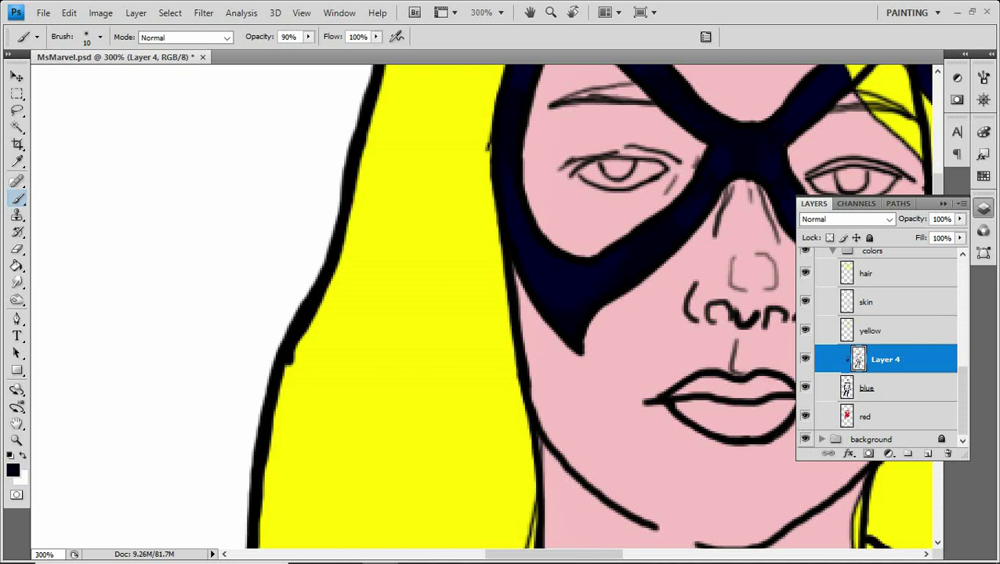
drag(548, 314, 392, 345)
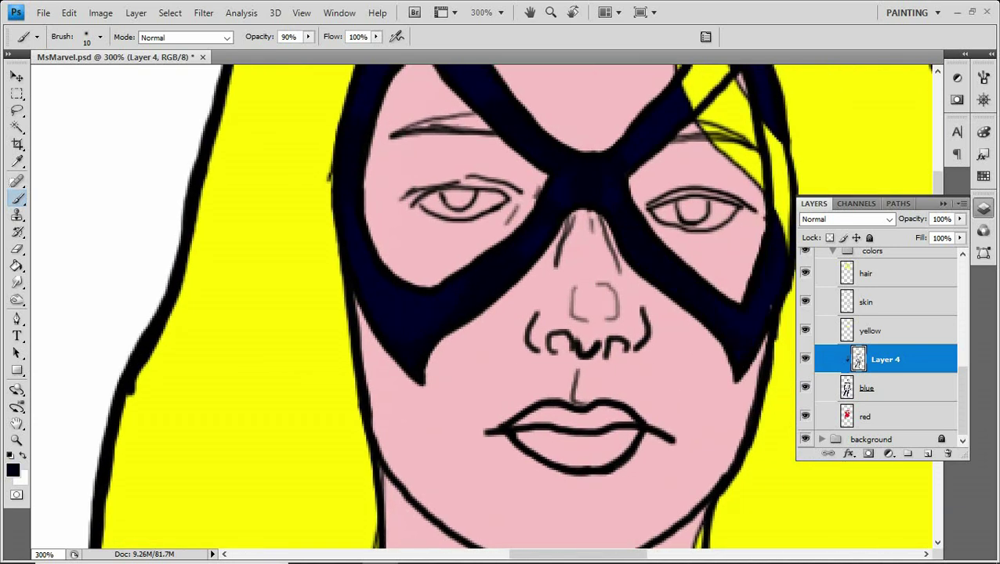
scroll(510, 305, up, 3)
drag(509, 305, 470, 364)
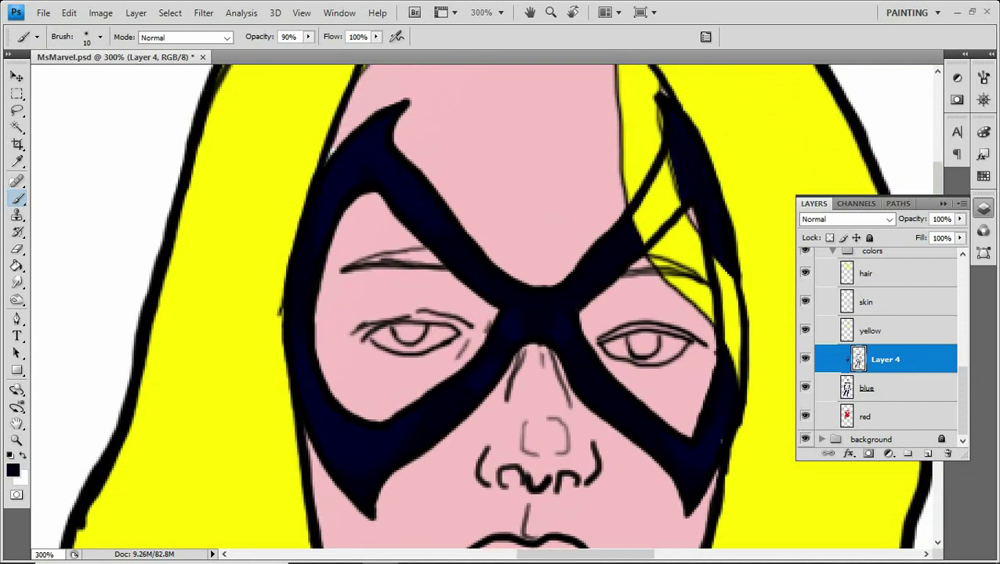
Move Layer 4 out of the colors group to above Layer 3, clip it to colorcopy, and show colorcopy again.
key(ctrl+minus)
key(ctrl+minus)
key(ctrl+minus)
key(ctrl+minus)
key(ctrl+minus)
key(ctrl+minus)
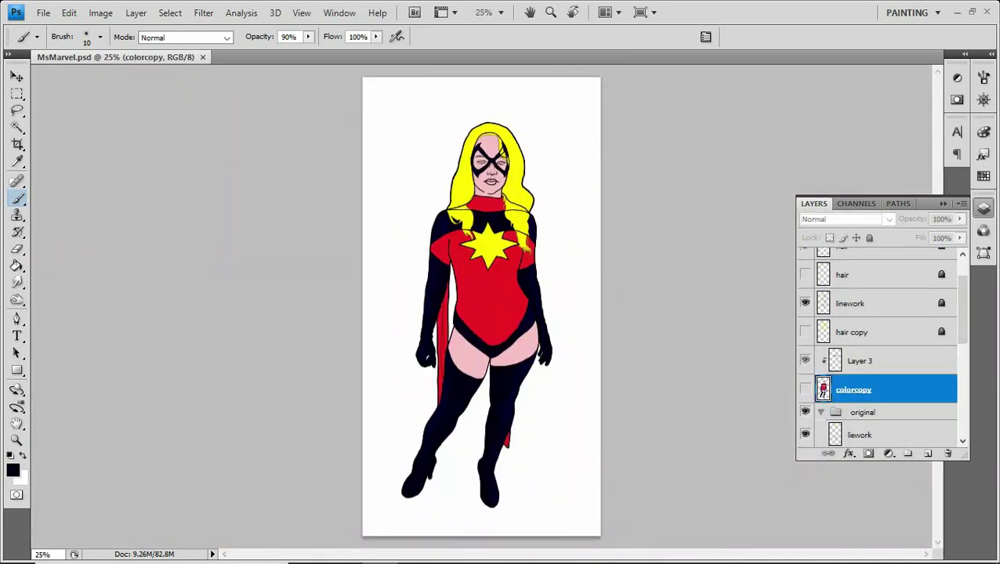
scroll(877, 344, down, 5)
key(ctrl+bracketright)
key(ctrl+bracketright)
key(ctrl+bracketright)
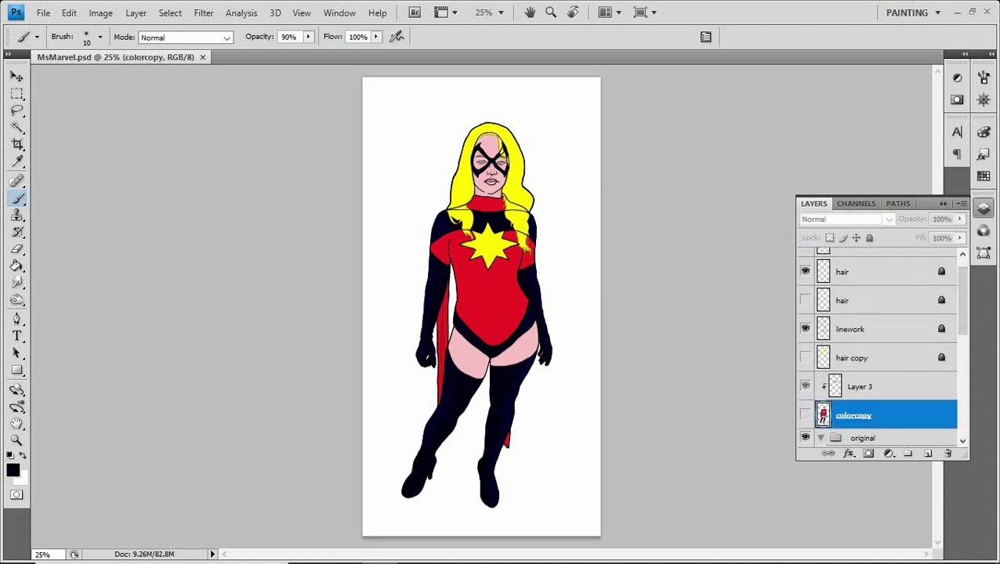
key(ctrl+bracketright)
key(ctrl+bracketright)
key(ctrl+bracketright)
key(ctrl+bracketright)
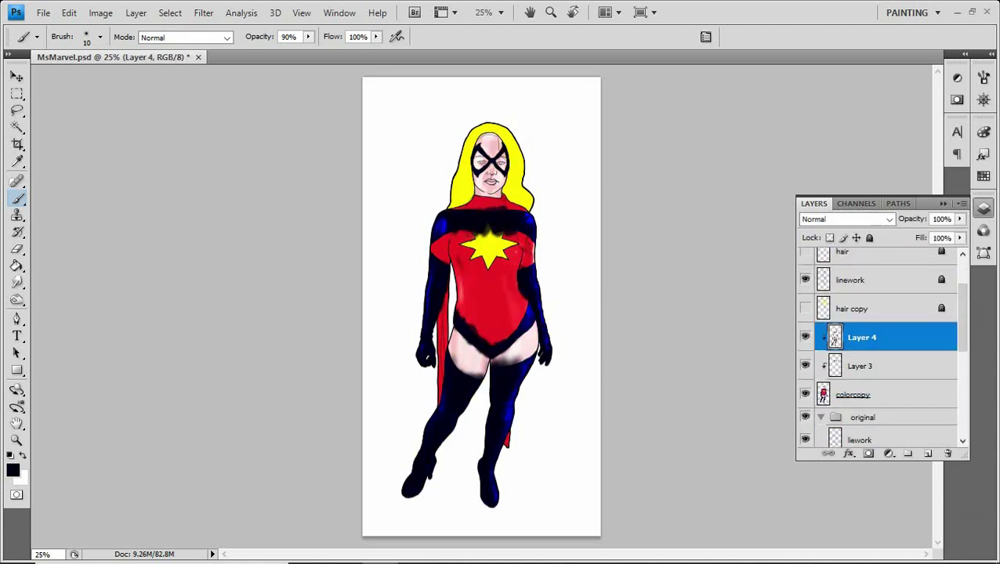
Select the blue costume areas from the blue layer using the Magic Wand at tolerance 2, and make Layer 4 active.
scroll(881, 346, down, 3)
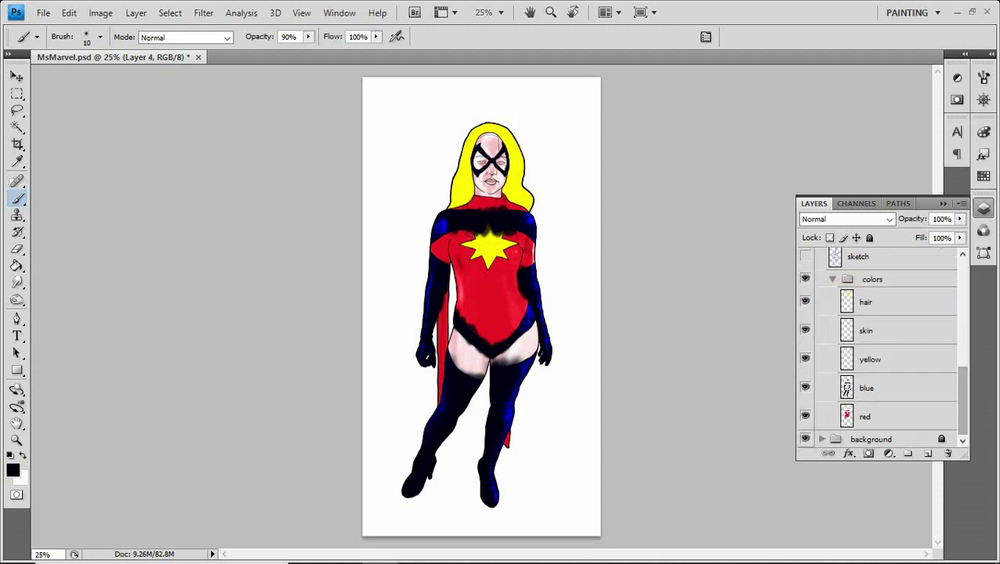
click(866, 387)
key(w)
click(384, 102)
click(58, 36)
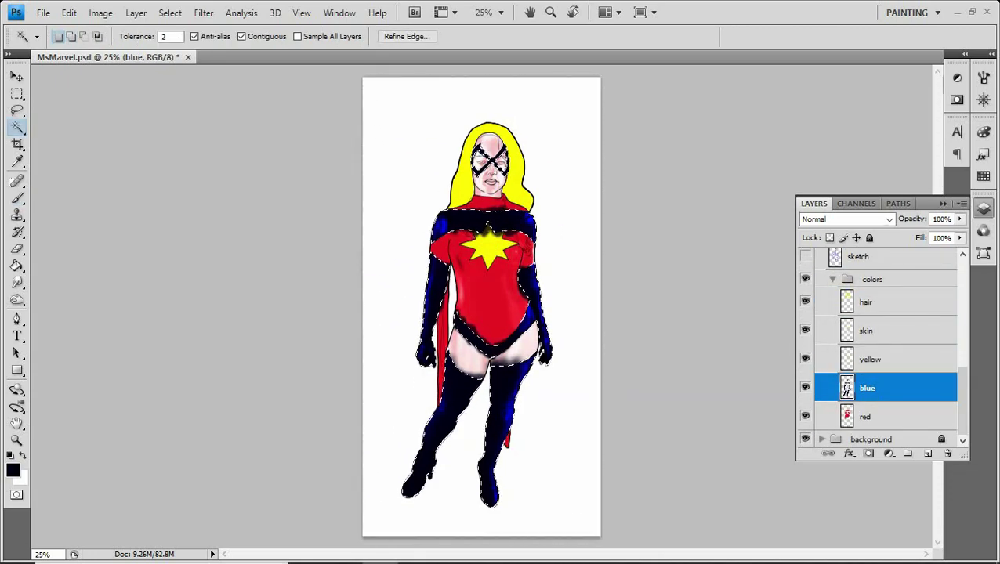
click(169, 12)
click(220, 203)
key(Return)
key(ctrl+1)
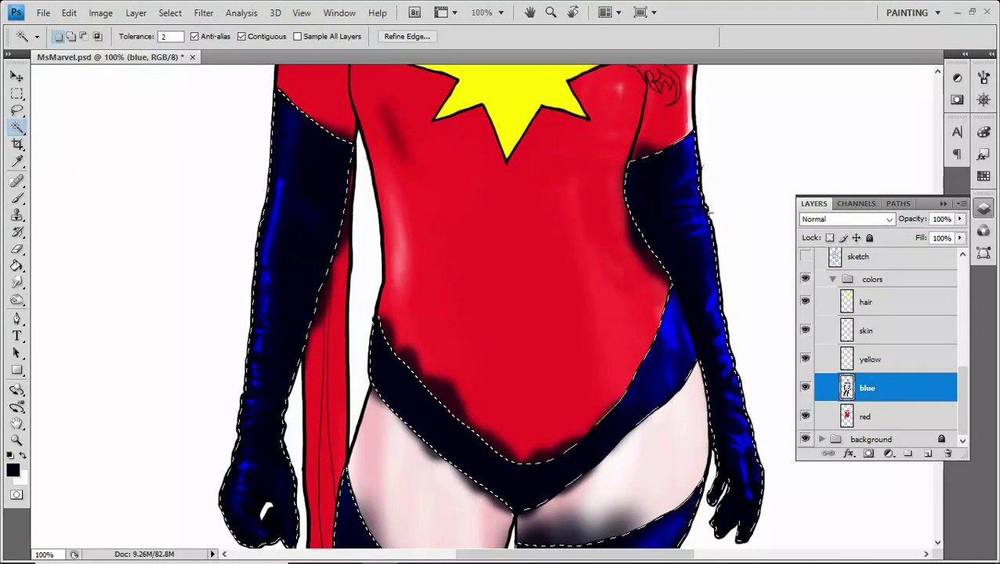
key(ctrl+minus)
key(ctrl+minus)
key(ctrl+minus)
key(ctrl+minus)
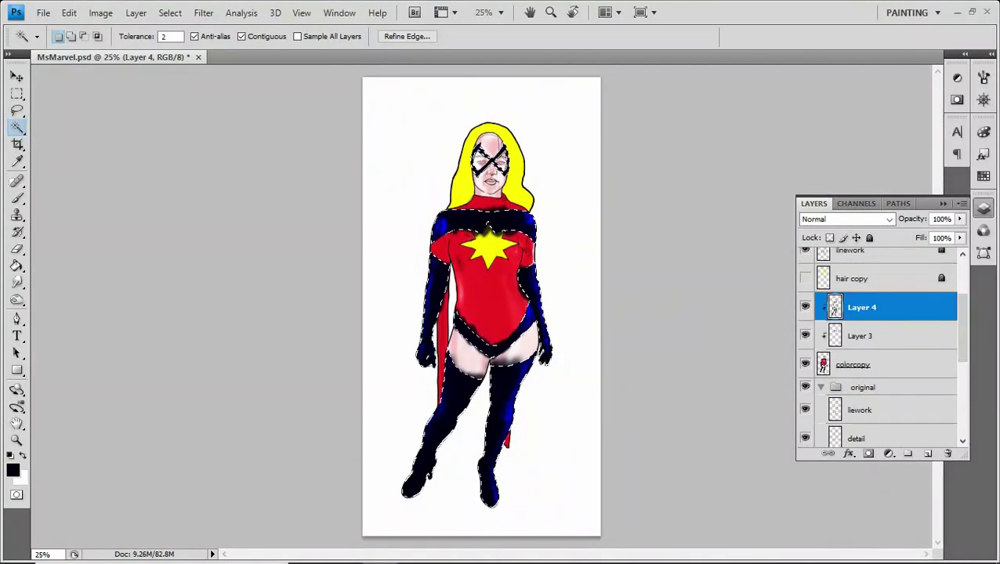
Erase Layer 4's shadows outside the blue costume with a 900 px eraser on the inverted selection, and deselect.
key(e)
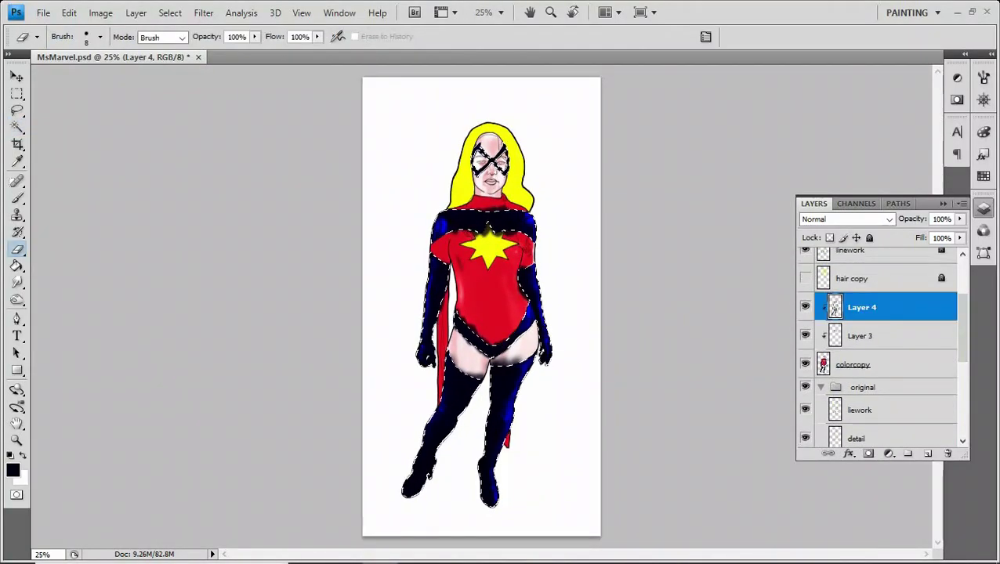
key(ctrl+shift+i)
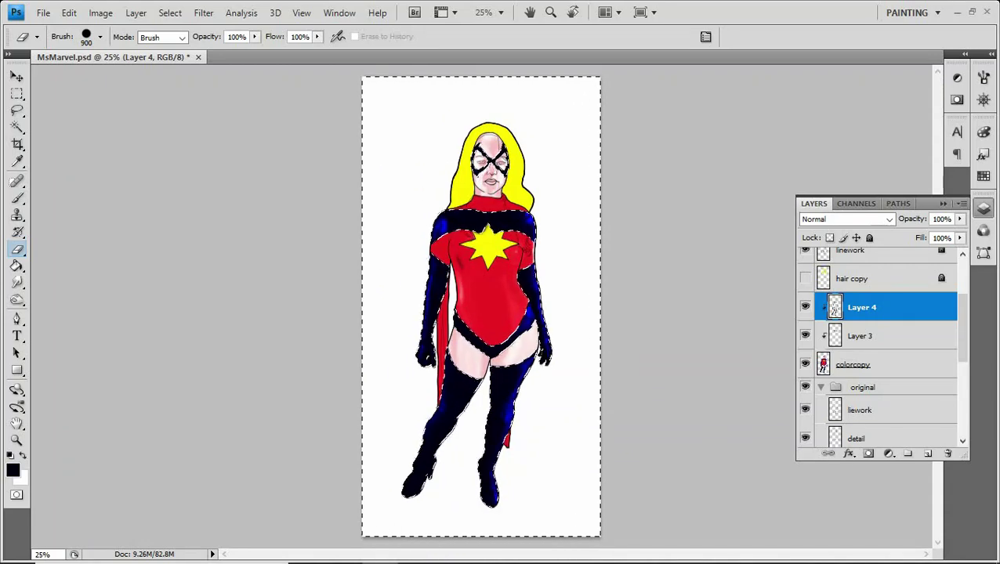
key(ctrl+d)
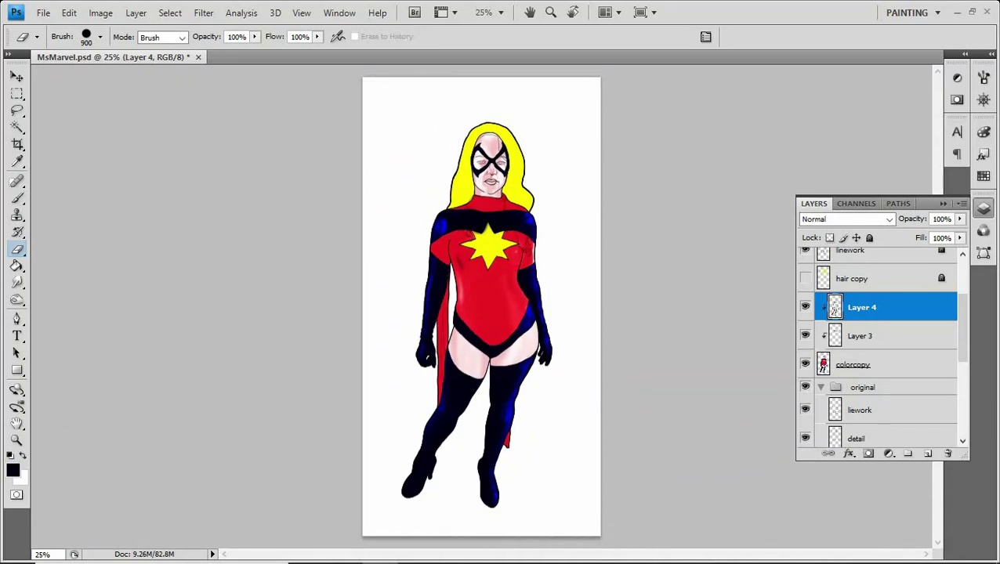
Erase the shadow spill on the star from Layer 3 with a 30 px eraser, and check Layer 4 for leftover spill.
key(ctrl+1)
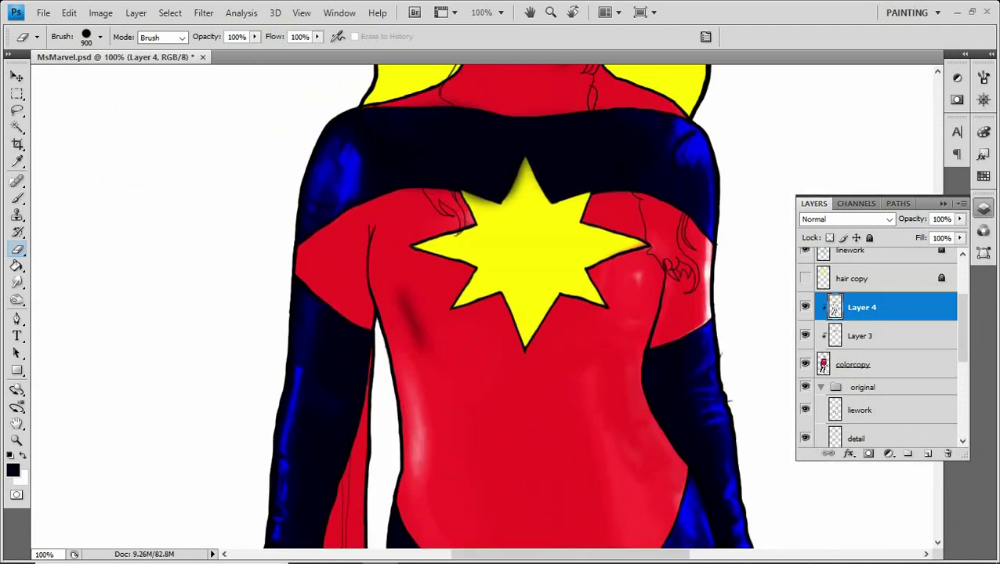
key(alt+bracketleft)
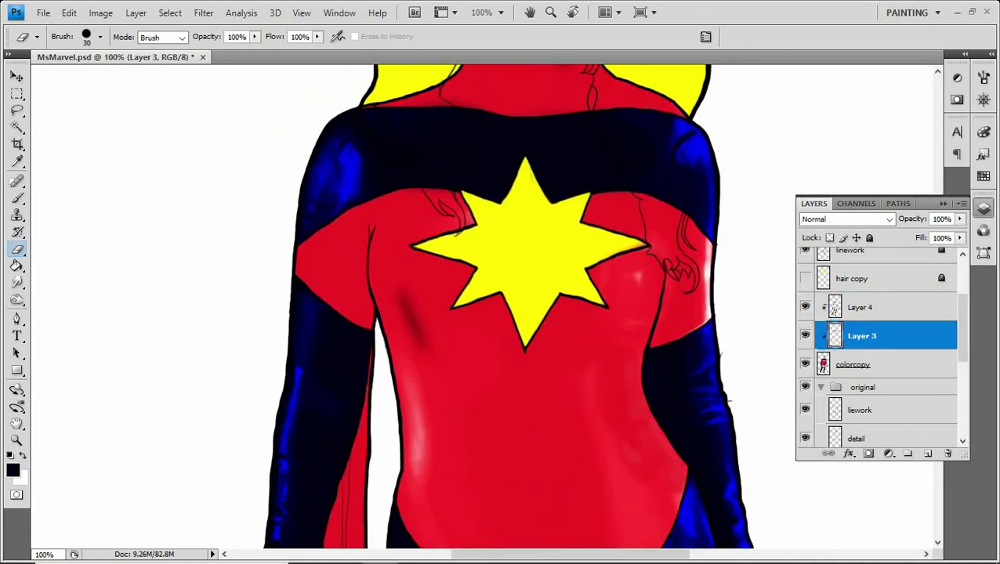
scroll(502, 306, up, 5)
key(alt+bracketright)
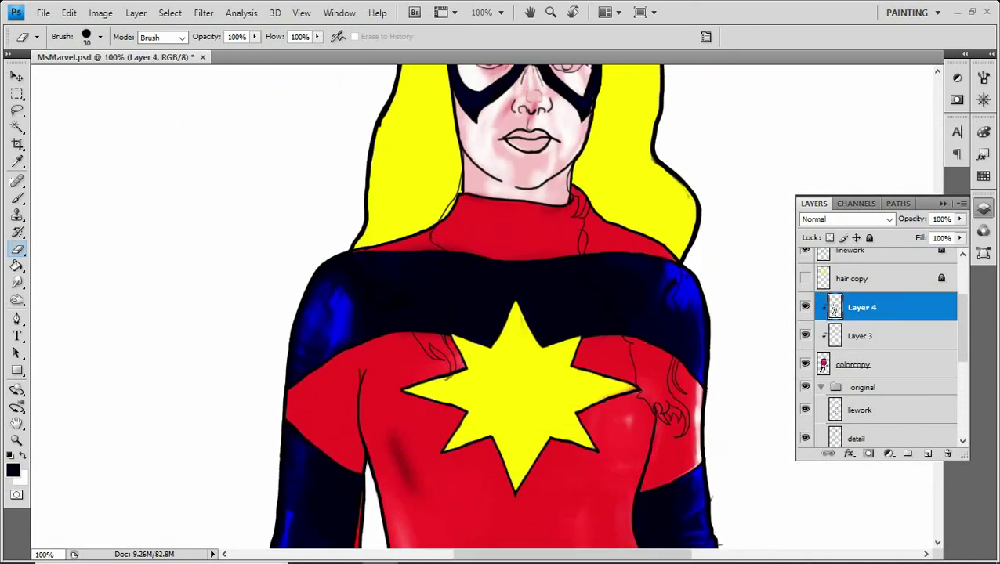
scroll(502, 305, down, 8)
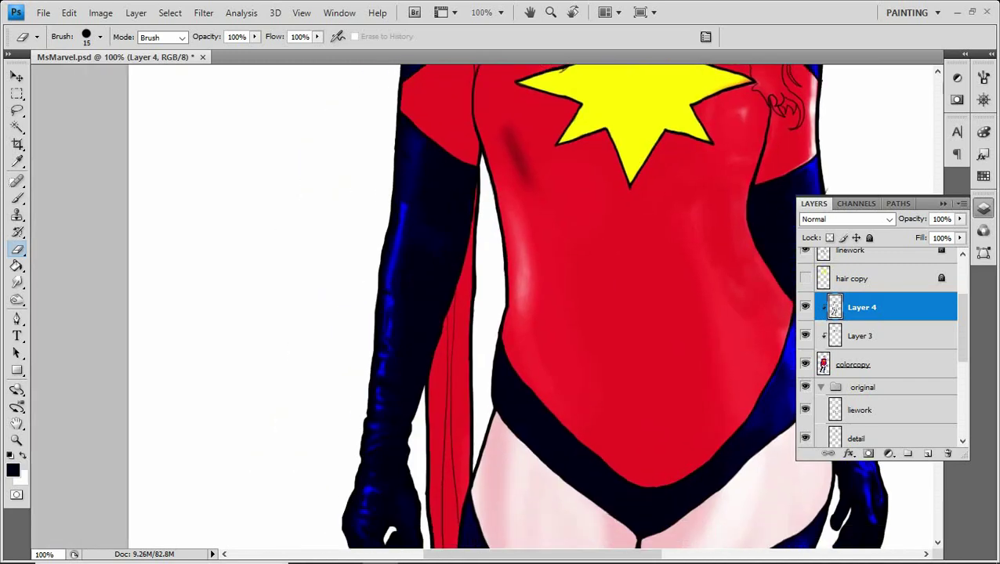
key(bracketleft)
key(ctrl+minus)
key(ctrl+minus)
key(ctrl+minus)
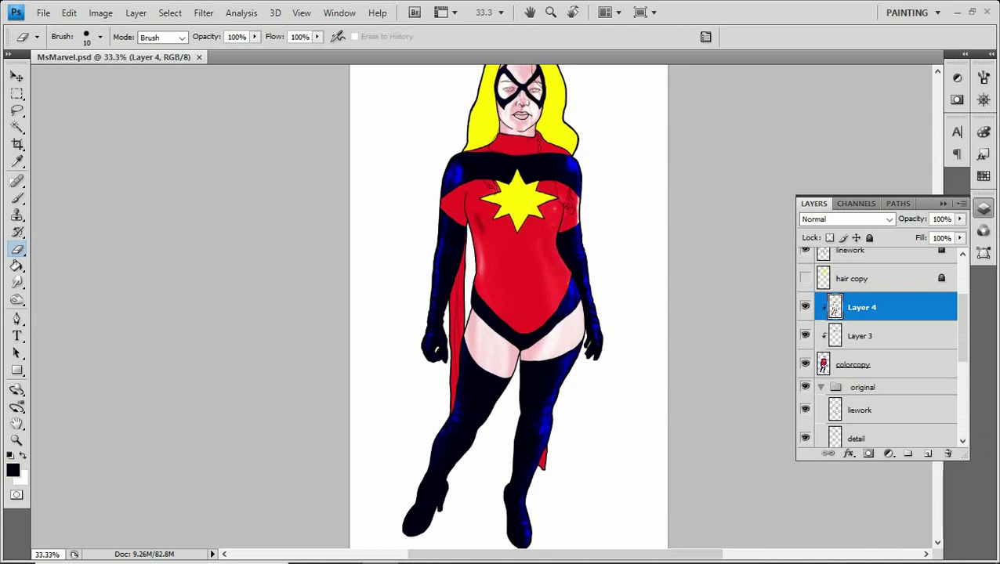
Rename the blue shadow layer, Layer 4, as B.
double_click(862, 307)
text(b)
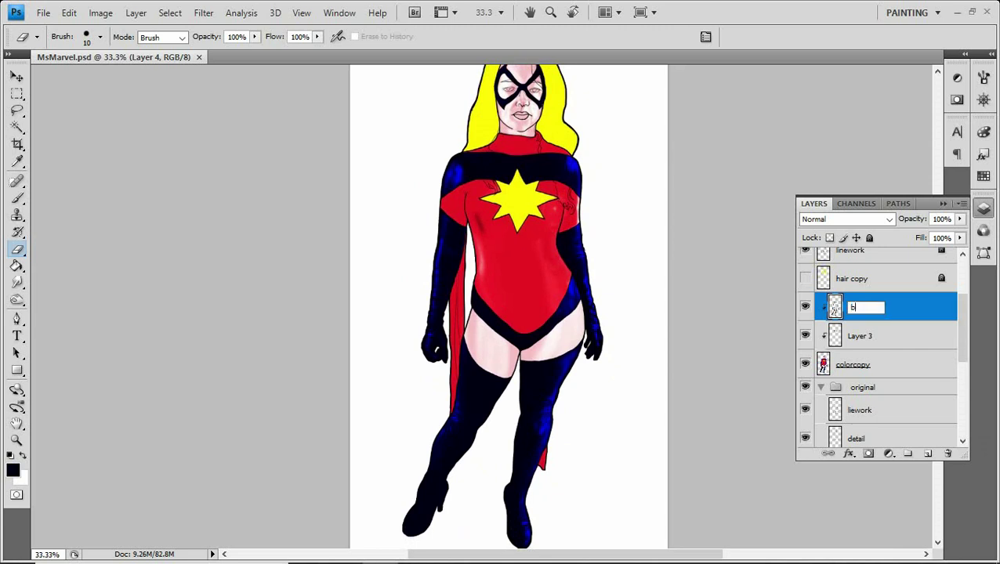
key(Return)
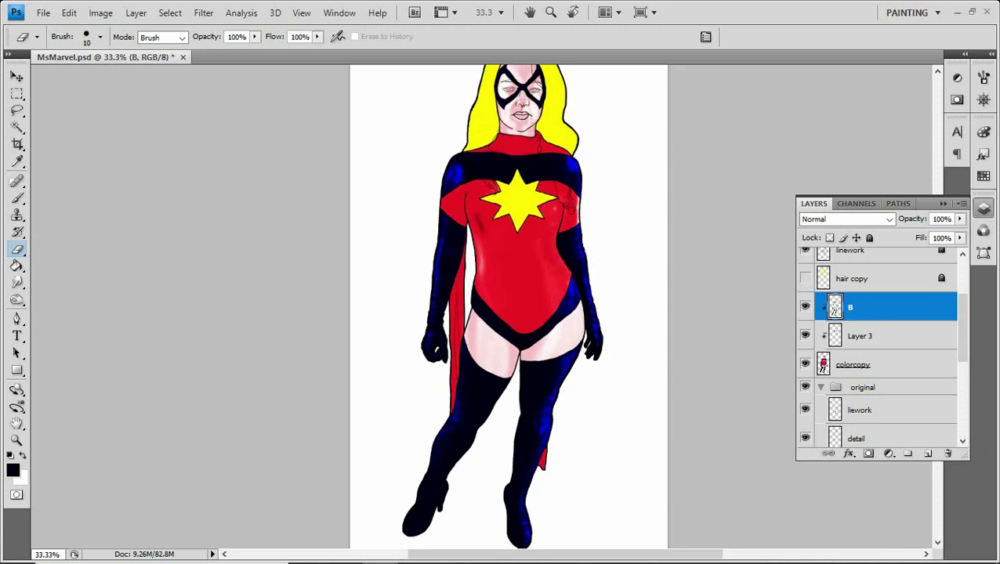
Add a new layer above red in the colors group, clip it to red, and hide colorcopy.
key(ctrl+z)
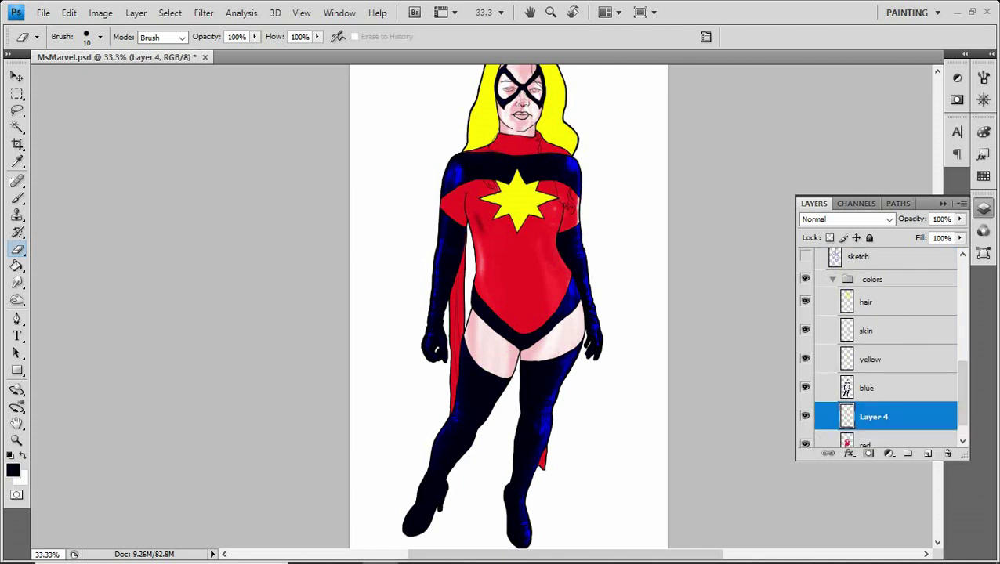
key(ctrl+alt+z)
key(ctrl+alt+z)
key(ctrl+alt+z)
key(ctrl+alt+z)
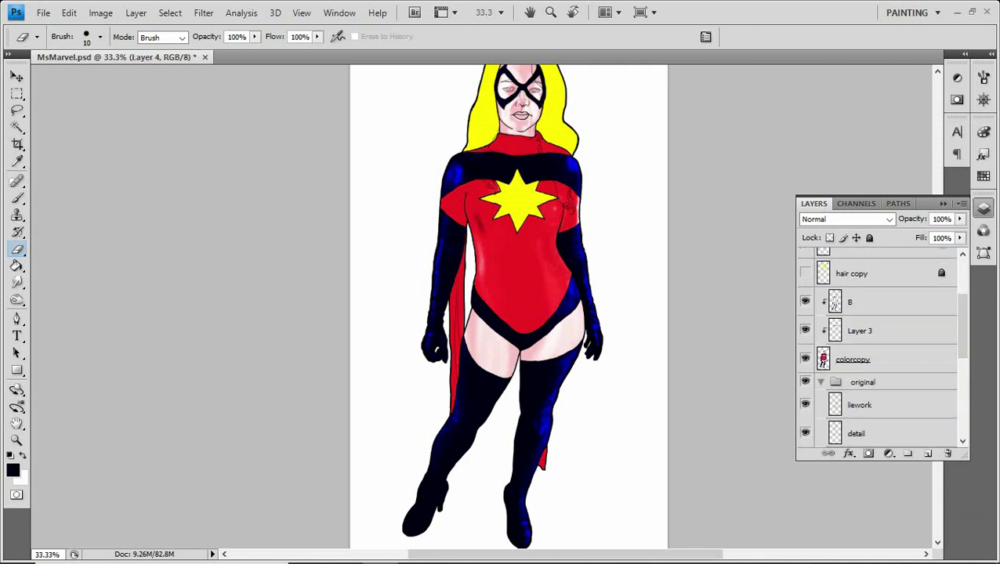
key(ctrl+shift+z)
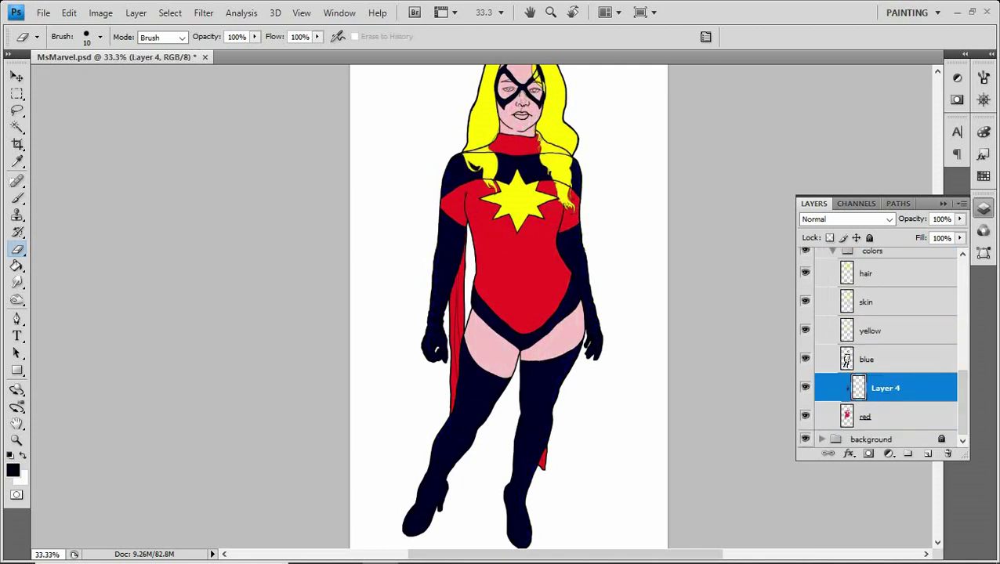
Sample the costume's red, darken it to a deep red foreground colour, and switch to the Brush.
key(i)
click(12, 470)
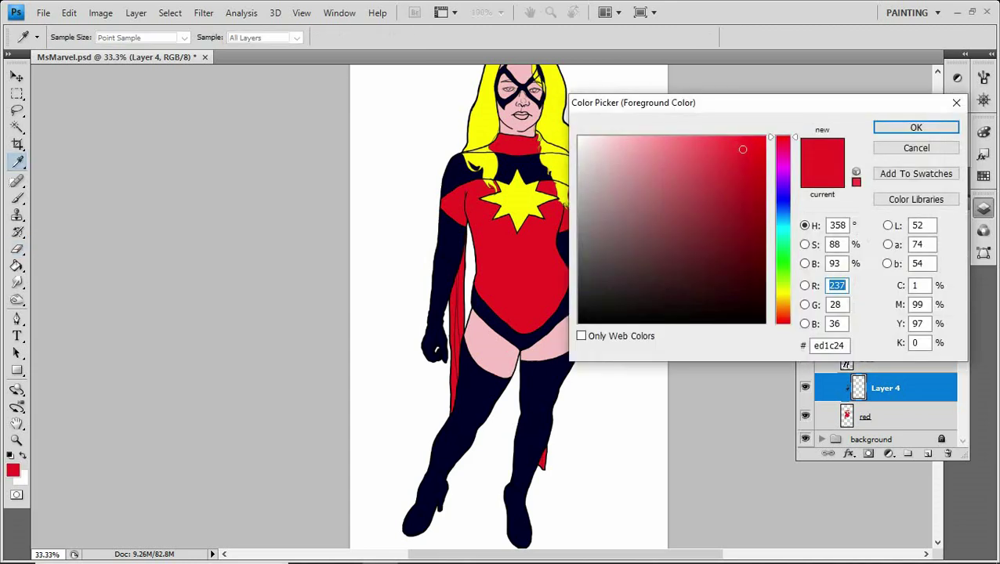
text(68)
key(Return)
key(b)
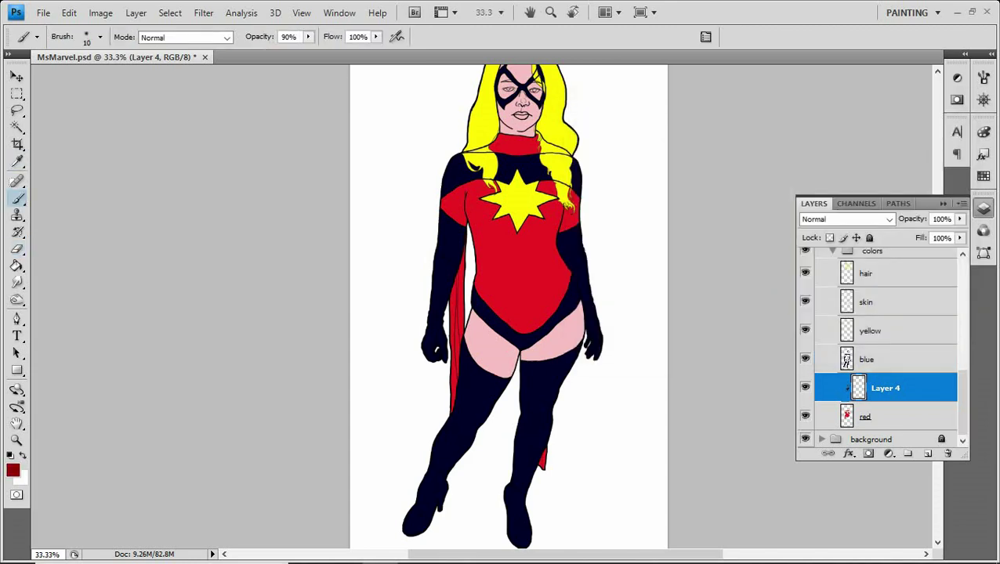
Shade the inner edge of the red sleeve by the armpit with a 25 px brush at 30% and 10% opacity.
key(ctrl+1)
scroll(502, 313, up, 3)
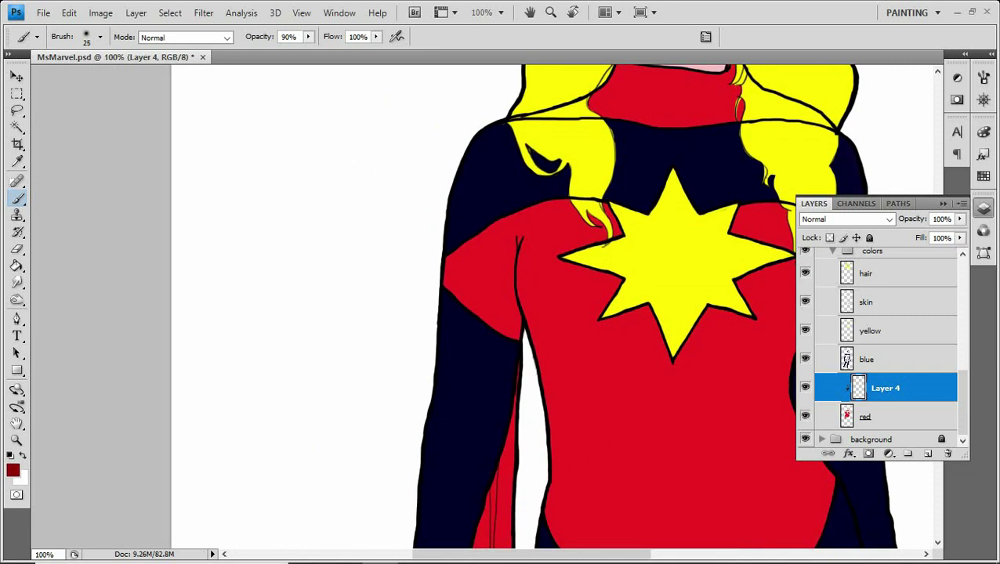
key(3)
mouse_move(505, 242)
mouse_down()
mouse_move(507, 309)
mouse_move(501, 247)
mouse_up()
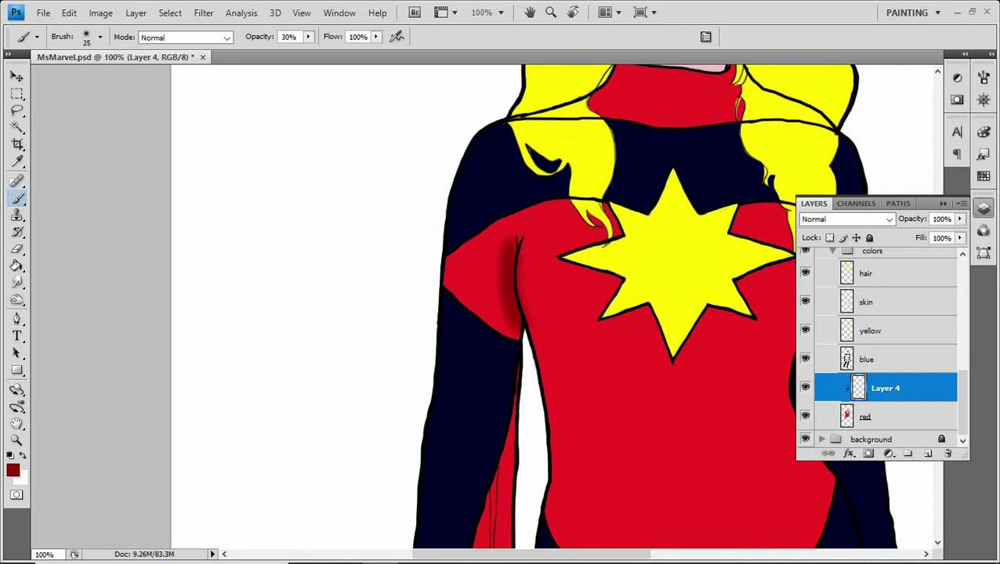
mouse_move(508, 298)
mouse_down()
mouse_move(511, 337)
mouse_move(482, 288)
mouse_move(491, 246)
mouse_move(398, 207)
mouse_up()
right_click(502, 273)
key(Escape)
key(1)
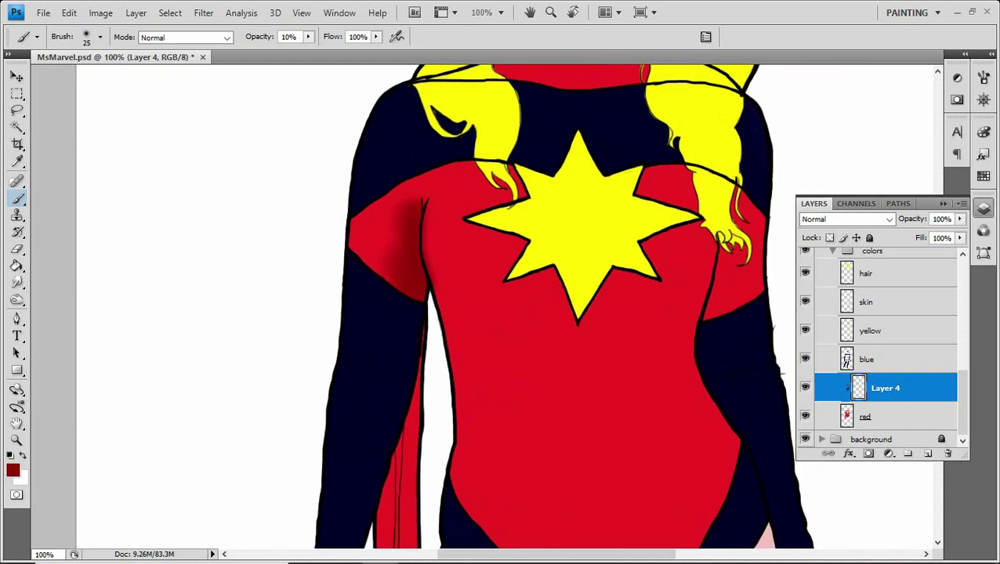
Paint deep red shadows under the bust and beside the star, widening the brush to 70 px at 80% opacity.
key(bracketright)
key(bracketright)
key(bracketright)
drag(443, 305, 540, 282)
mouse_move(486, 321)
mouse_down()
mouse_move(548, 278)
mouse_move(552, 299)
mouse_up()
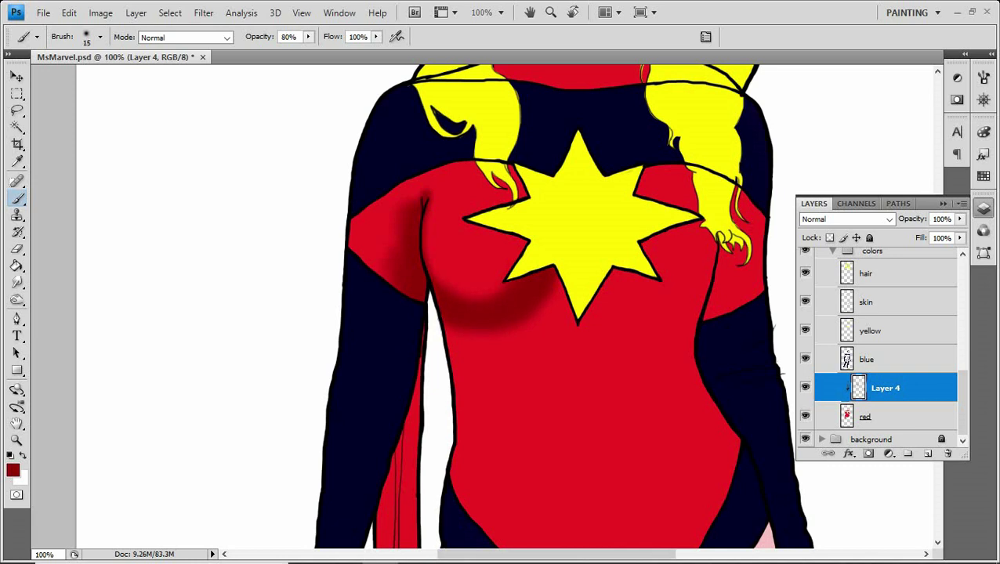
key(bracketright)
key(bracketright)
key(bracketright)
mouse_move(459, 325)
mouse_down()
mouse_move(558, 302)
mouse_move(643, 325)
mouse_up()
drag(611, 294, 698, 239)
drag(683, 205, 654, 178)
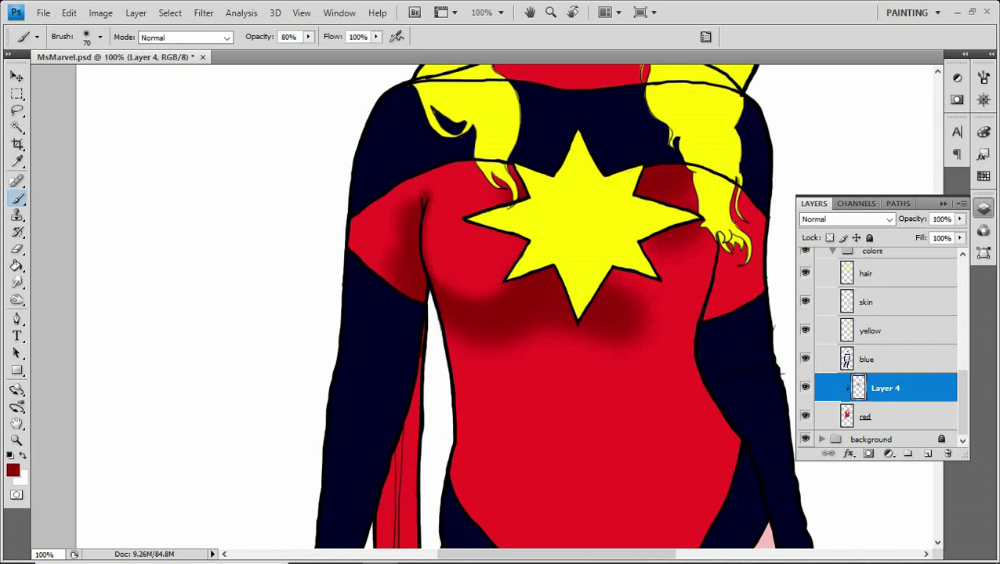
Extend the underbust shadow toward the far armpit with a 30 px brush at 80% opacity, and shade that sleeve at 100%.
key(bracketleft)
key(bracketleft)
key(bracketleft)
key(bracketleft)
mouse_move(658, 322)
mouse_down()
mouse_move(701, 299)
mouse_move(717, 262)
mouse_up()
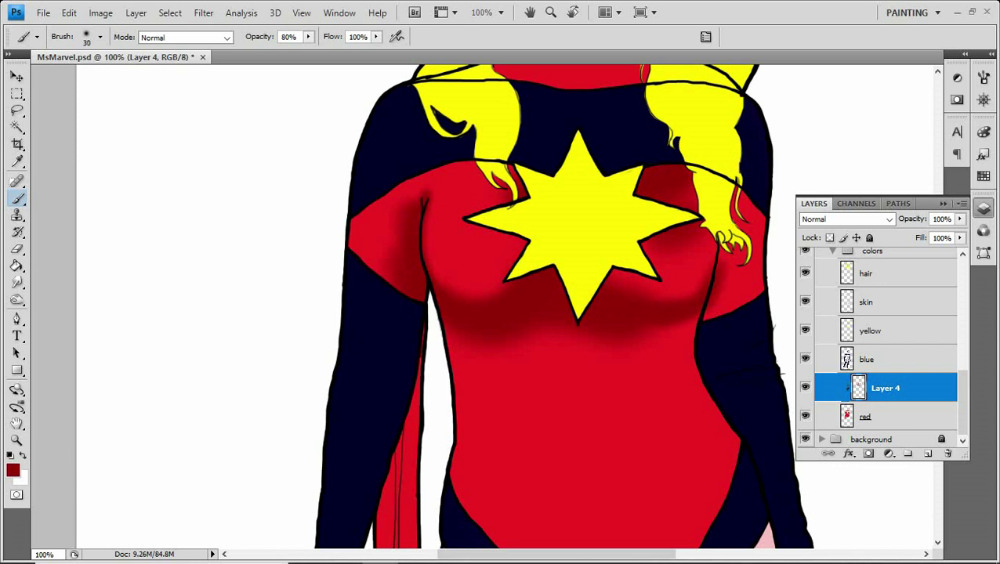
key(0)
mouse_move(729, 296)
mouse_down()
mouse_move(741, 210)
mouse_move(719, 307)
mouse_move(643, 344)
mouse_up()
Soften the shading on the far side of the bust with a larger brush at 10% opacity.
key(bracketright)
key(bracketright)
key(1)
mouse_move(658, 284)
mouse_down()
mouse_move(630, 287)
mouse_move(699, 263)
mouse_up()
Paint a broad shadow down the belly and lower torso at 80% opacity, and blend it with a 90 px brush at 10%.
key(bracketright)
key(bracketright)
key(bracketright)
key(bracketright)
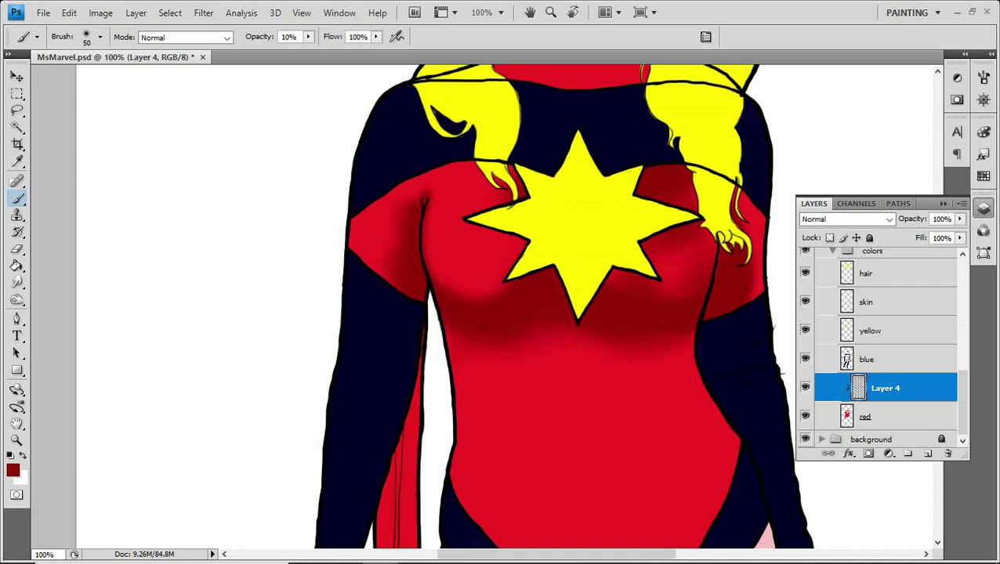
key(8)
drag(548, 353, 533, 267)
mouse_move(478, 455)
mouse_down()
mouse_move(673, 462)
mouse_move(548, 368)
mouse_move(619, 438)
mouse_up()
key(1)
drag(501, 345, 619, 282)
drag(627, 321, 635, 423)
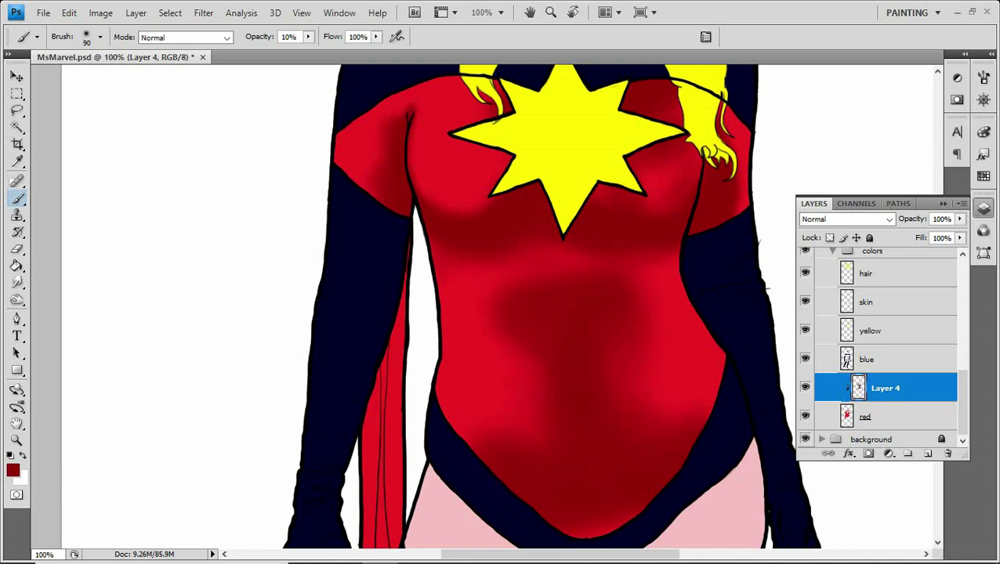
Spread the torso shadow over the waist and hip nearest the cape, enlarging the brush to 150 px at 30% opacity.
mouse_move(494, 419)
mouse_down()
mouse_move(514, 376)
mouse_move(478, 313)
mouse_move(468, 270)
mouse_up()
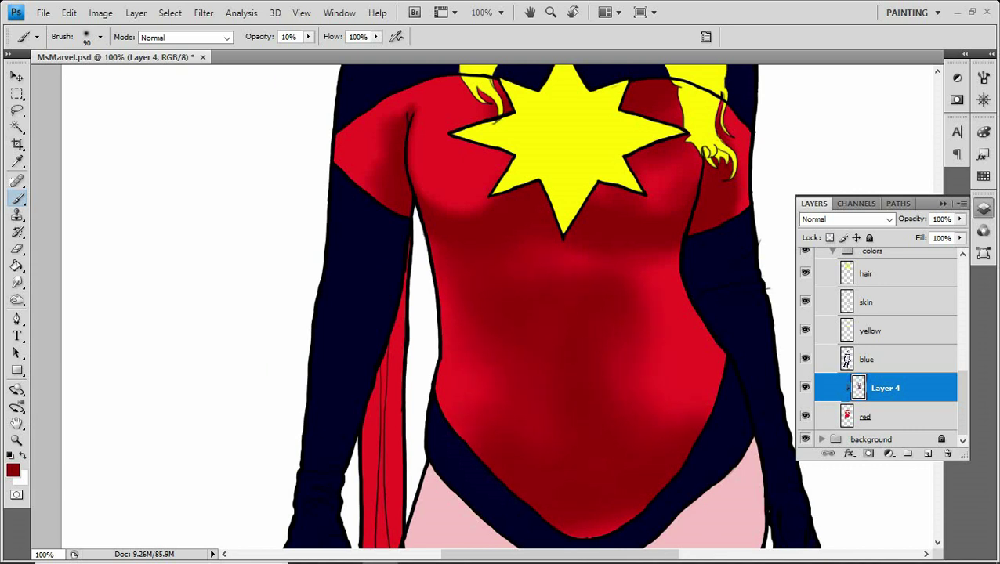
drag(462, 411, 442, 361)
key(bracketright)
key(bracketright)
key(bracketright)
key(3)
drag(470, 431, 459, 263)
drag(650, 380, 682, 411)
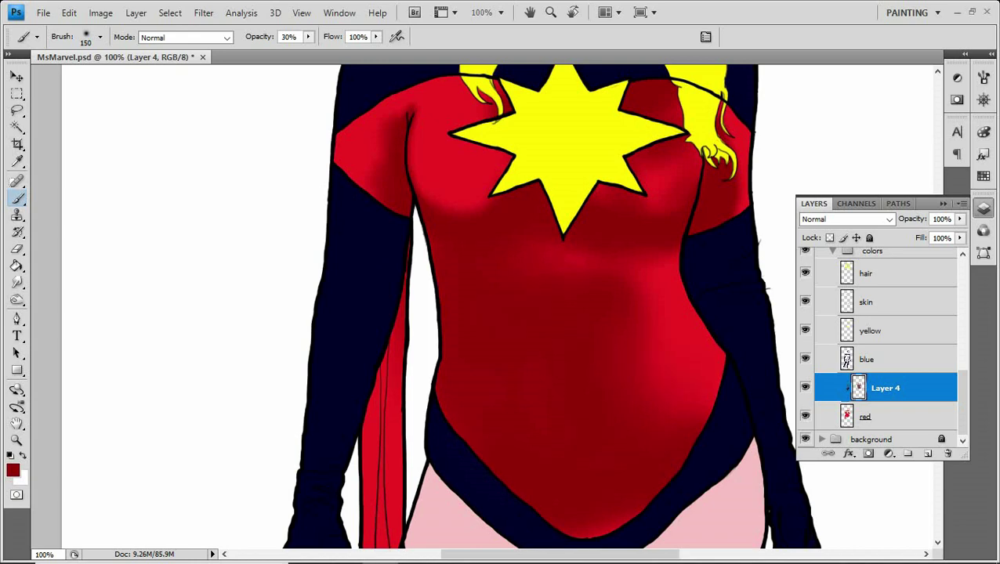
mouse_move(548, 329)
mouse_down()
mouse_move(512, 212)
mouse_move(548, 447)
mouse_up()
Shade both sides and the base of the red collar with a 60 px brush at 80% opacity.
key(bracketleft)
key(bracketleft)
key(bracketleft)
key(bracketleft)
key(bracketleft)
key(bracketleft)
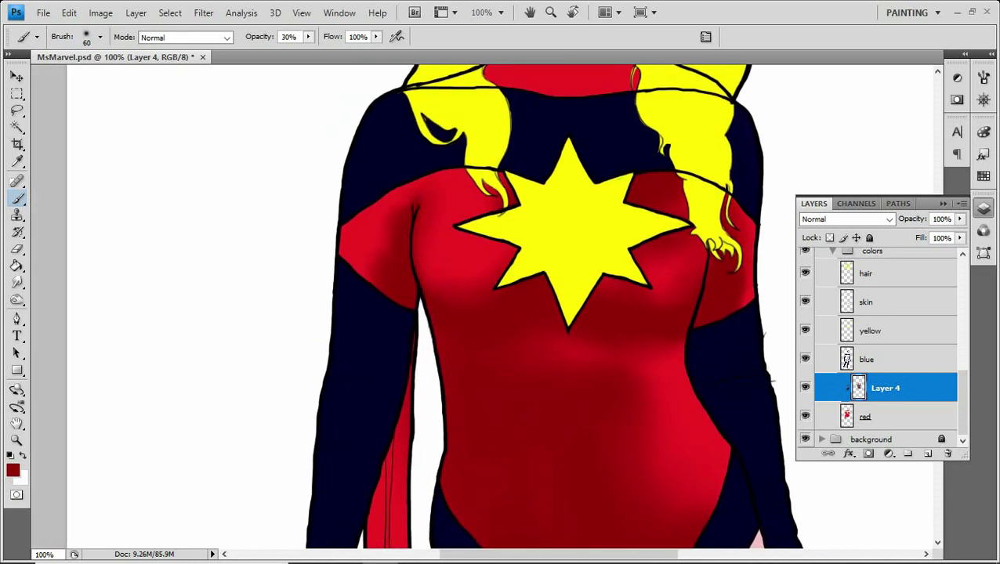
drag(549, 313, 567, 507)
mouse_move(505, 274)
mouse_down()
mouse_move(552, 231)
mouse_move(643, 266)
mouse_move(540, 282)
mouse_up()
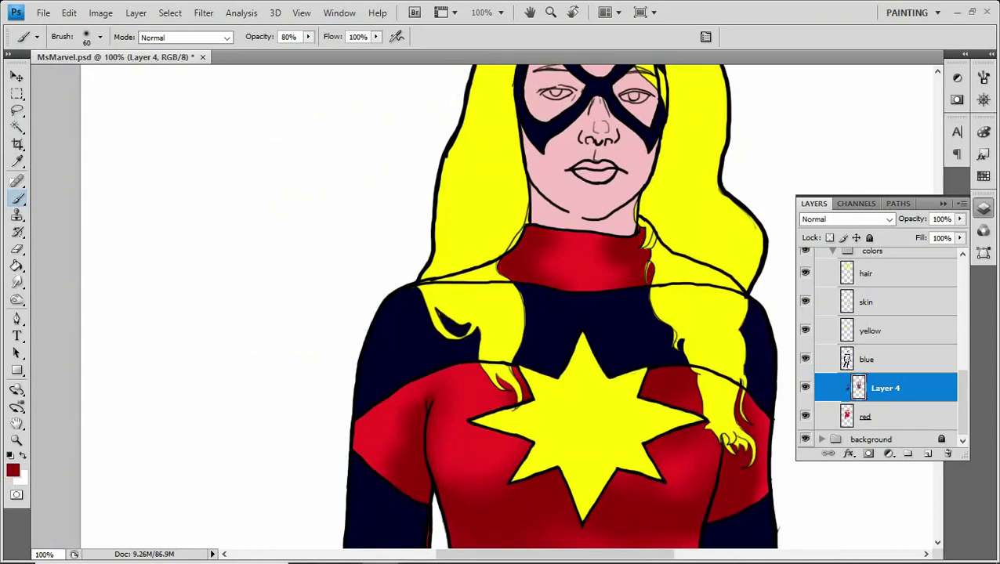
Shade the cape tip behind the boot and the lower cape strip beside the other thigh with a 25 px brush at 90% opacity.
drag(549, 533, 501, 75)
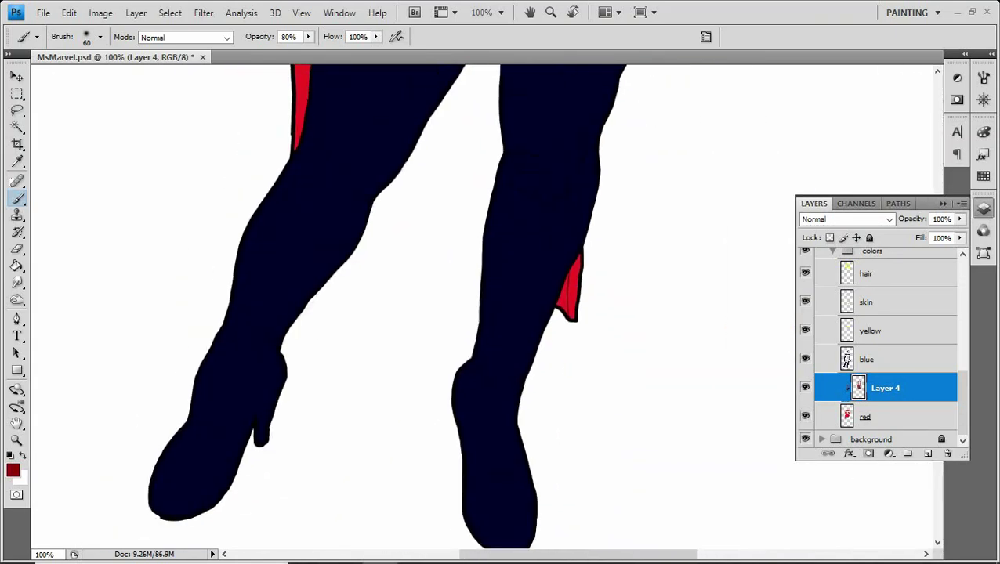
drag(564, 309, 571, 263)
drag(470, 314, 650, 458)
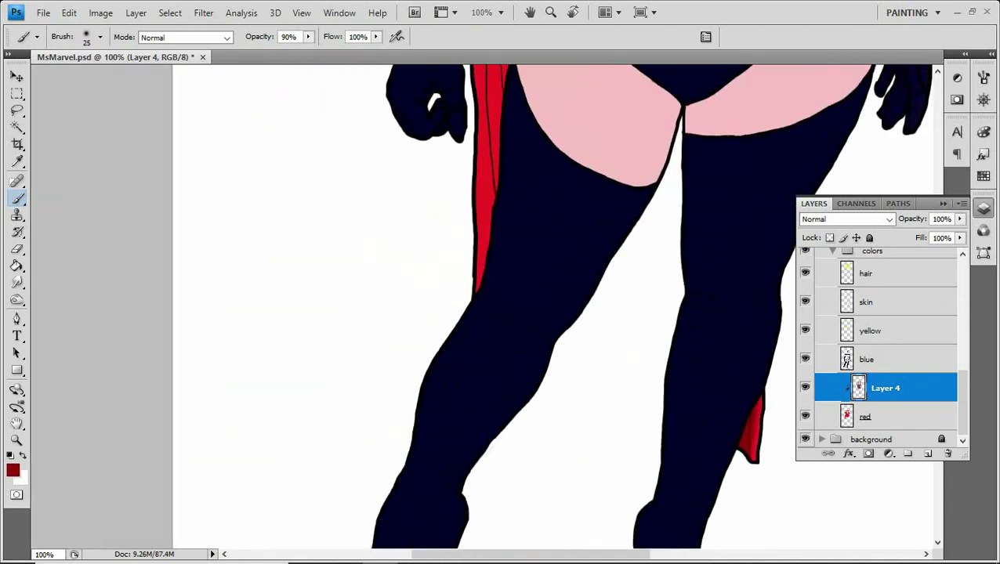
drag(481, 127, 466, 489)
drag(476, 103, 473, 325)
Shade the cape's folds from the thigh up past the glove with a 10 px brush at 90% opacity.
key(bracketleft)
key(bracketright)
drag(484, 99, 487, 383)
drag(485, 384, 443, 532)
drag(441, 213, 437, 257)
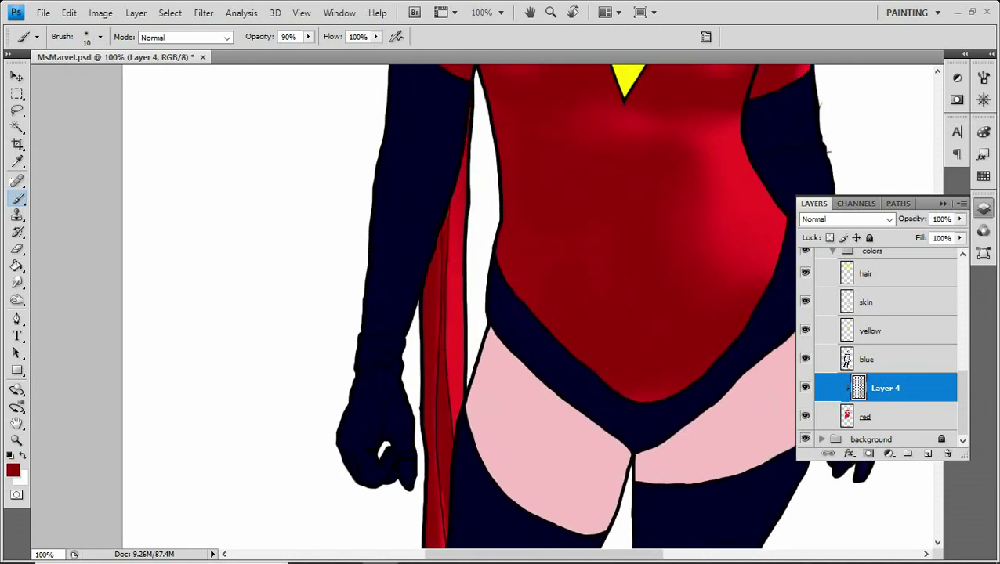
drag(448, 191, 449, 216)
drag(462, 151, 459, 254)
Paint fold shadows across the red collar at 100% opacity.
drag(532, 118, 486, 509)
key(0)
key(bracketright)
drag(577, 227, 620, 226)
mouse_move(538, 206)
mouse_down()
mouse_move(603, 208)
mouse_move(595, 211)
mouse_move(600, 188)
mouse_up()
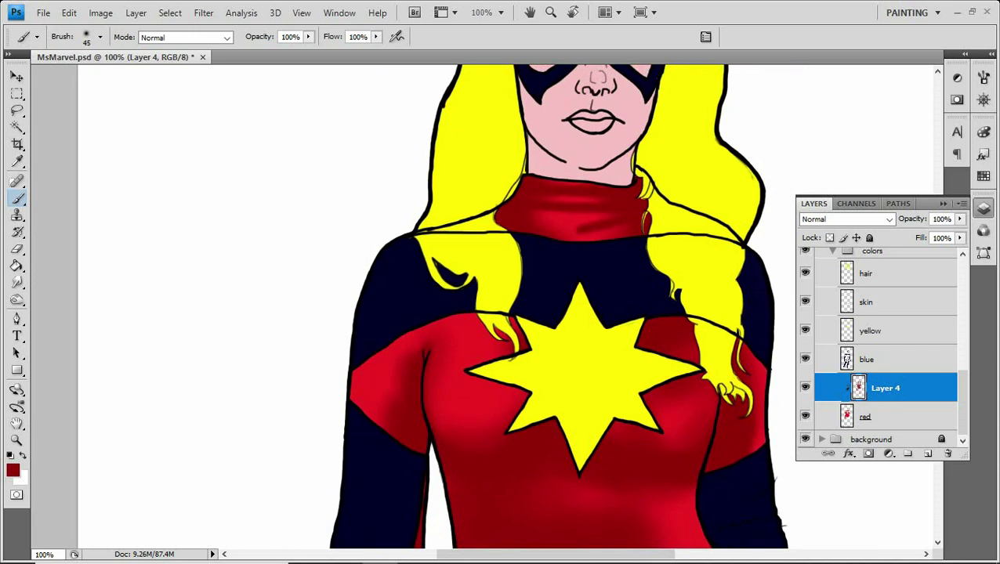
Add a clipped layer above Layer 4 and darken the foreground colour to a very deep red for the Brush.
key(ctrl+shift+alt+n)
key(ctrl+alt+g)
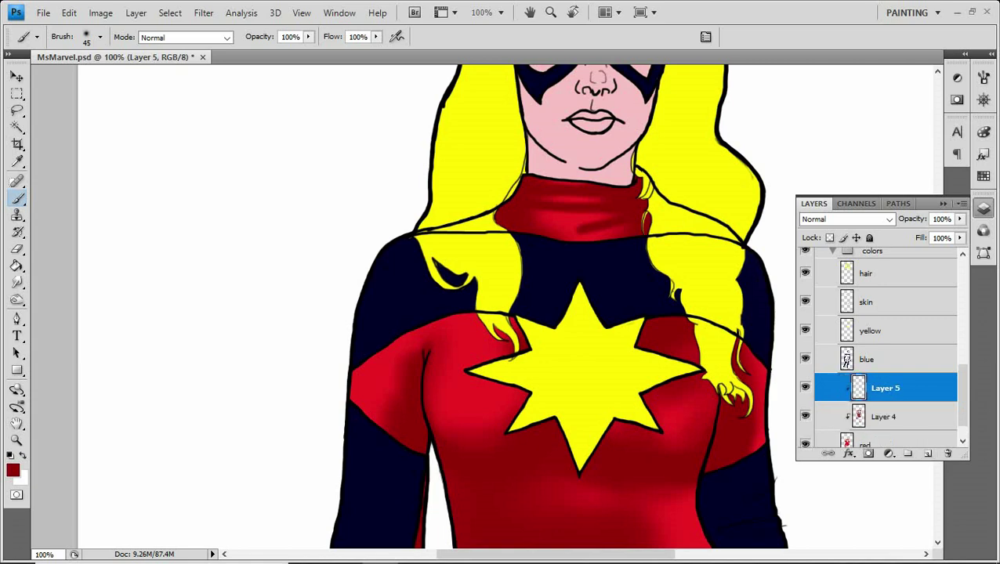
click(13, 470)
key(Escape)
click(13, 470)
text(120)
key(Return)
key(b)
Deepen the shadows under the bust with a 35 to 40 px brush at 10% to 40% opacity, and the armpit crease with 10 px at 80%.
key(1)
key(bracketright)
key(bracketright)
key(bracketright)
key(bracketright)
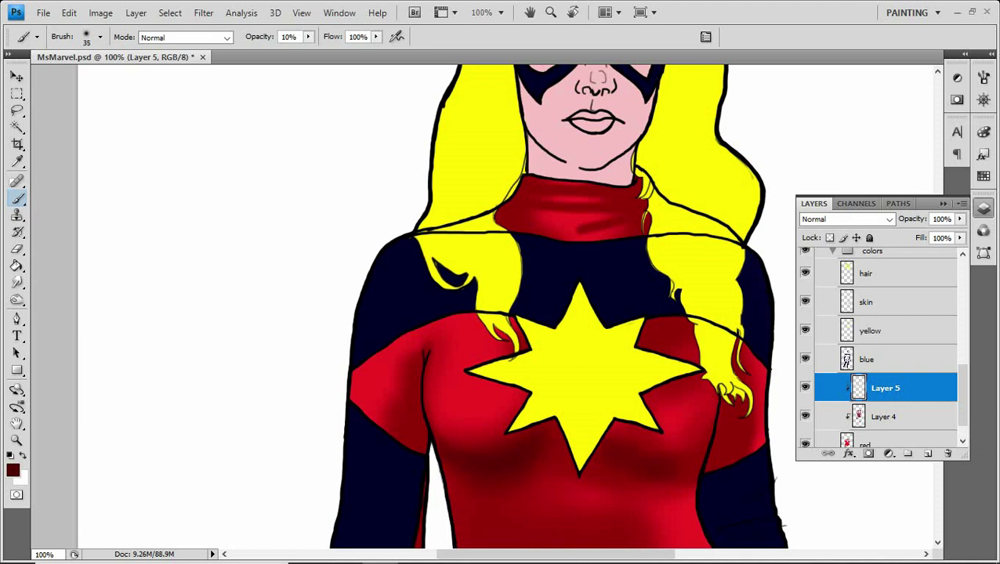
key(bracketright)
key(bracketright)
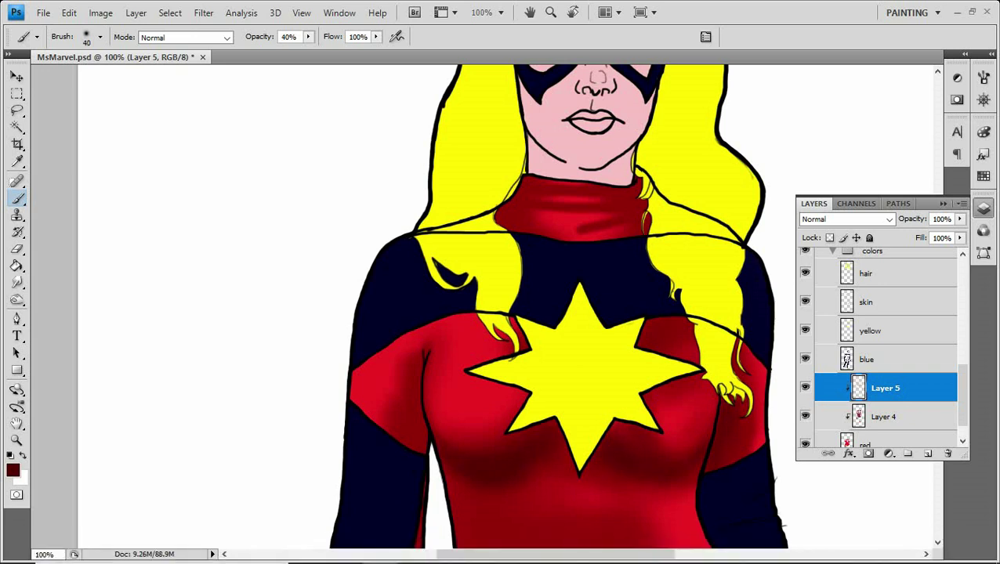
key(bracketleft)
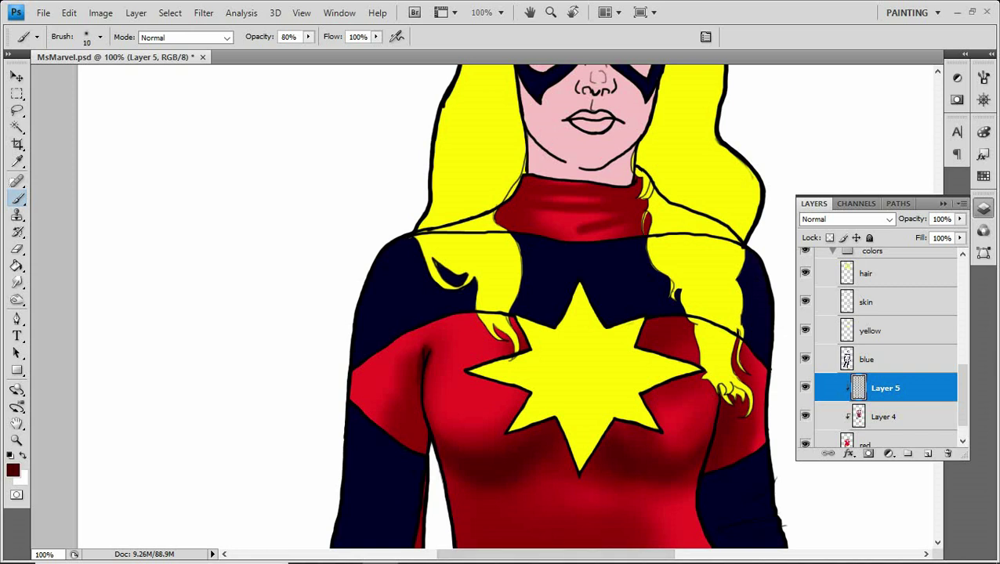
Deepen the shadows on both red sleeves with a brush of up to 45 px at 10% to 20% opacity.
key(bracketright)
key(bracketright)
key(6)
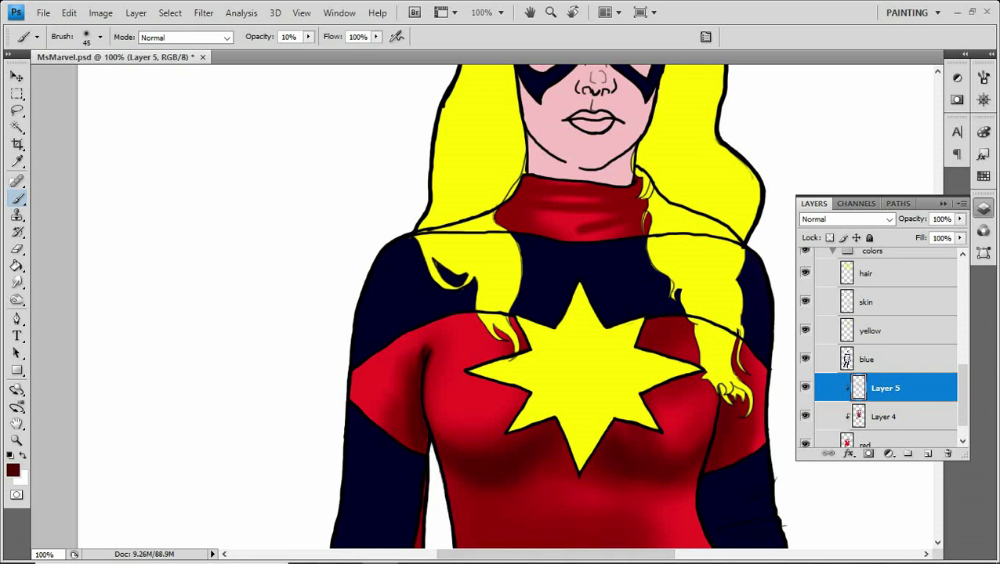
drag(392, 438, 393, 372)
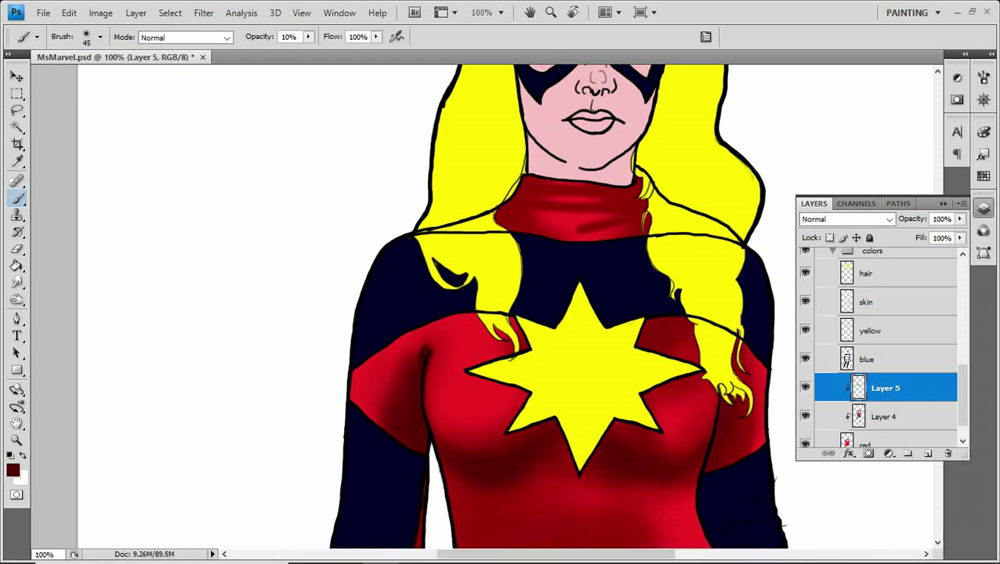
key(bracketleft)
key(2)
drag(731, 462, 686, 237)
Darken the red costume across the abdomen with an 80 px brush at 20% opacity.
key(bracketright)
key(bracketright)
key(bracketright)
mouse_move(536, 466)
mouse_down()
mouse_move(548, 501)
mouse_move(611, 510)
mouse_up()
Paint deep fold shadows on both lower ends of the cape with a 9 px brush at 100% and 40% opacity.
scroll(533, 314, down, 3)
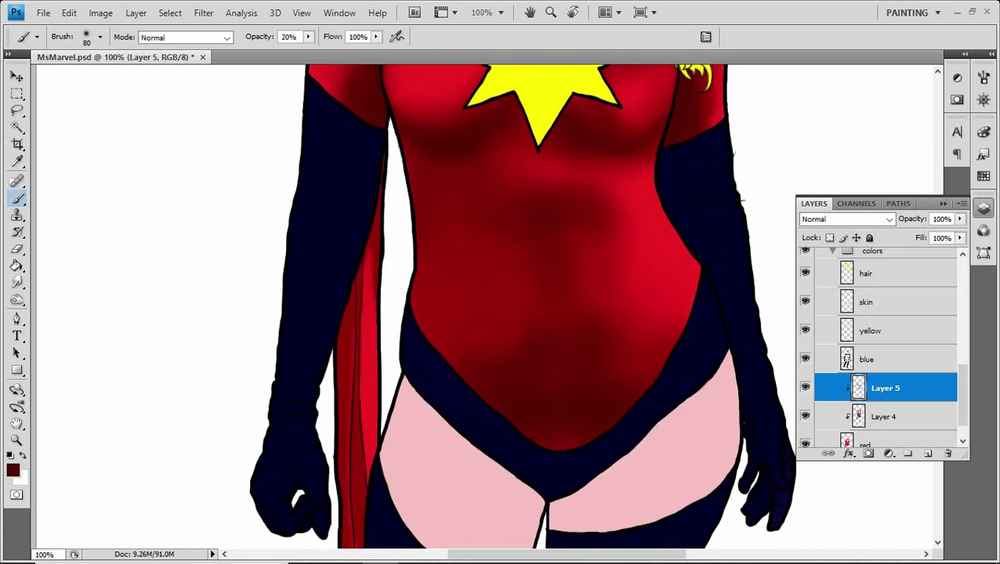
scroll(486, 306, down, 10)
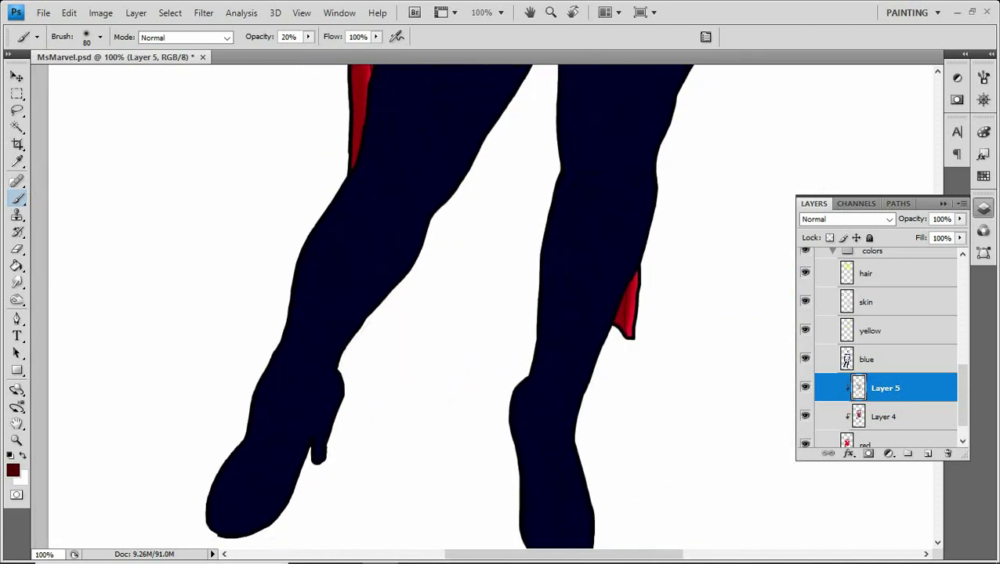
key(0)
key(bracketleft)
key(bracketleft)
drag(626, 288, 625, 325)
drag(361, 78, 453, 184)
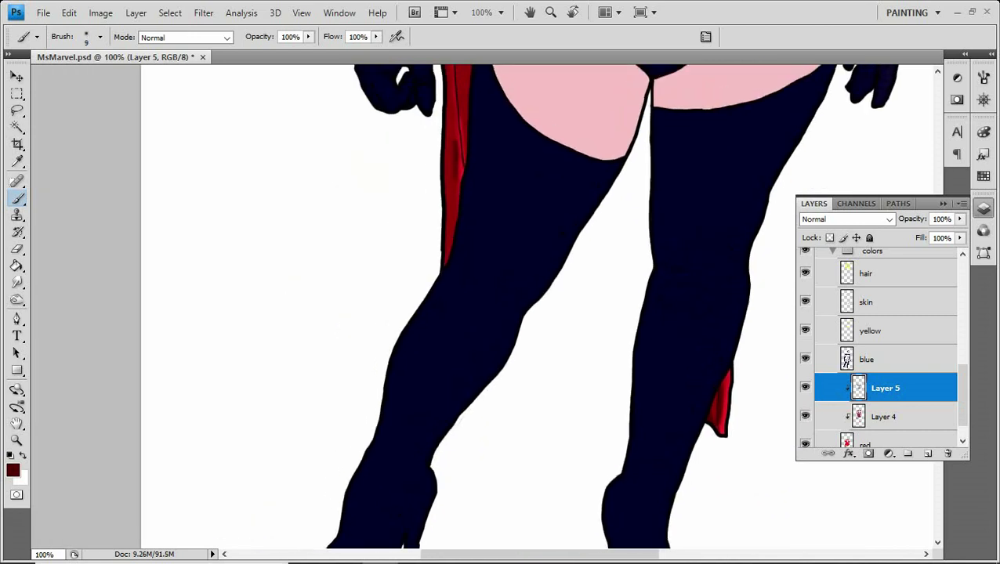
key(4)
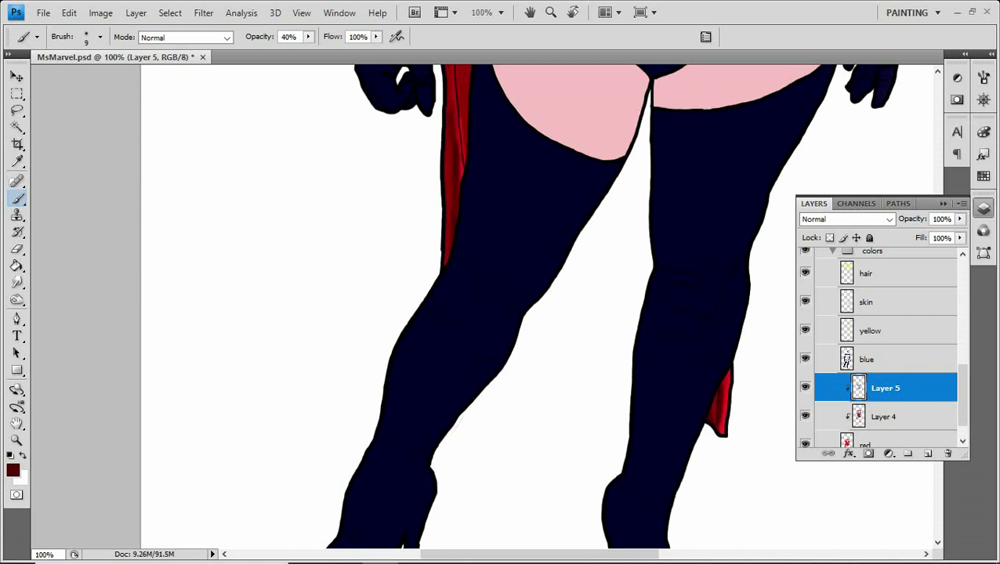
drag(453, 184, 448, 262)
Darken the cape's folds beside the thigh and glove with a 25 px brush at 60% opacity.
key(bracketright)
key(bracketright)
mouse_move(441, 51)
mouse_down()
mouse_move(475, 301)
mouse_move(469, 393)
mouse_up()
key(bracketright)
key(bracketright)
key(6)
drag(462, 157, 463, 193)
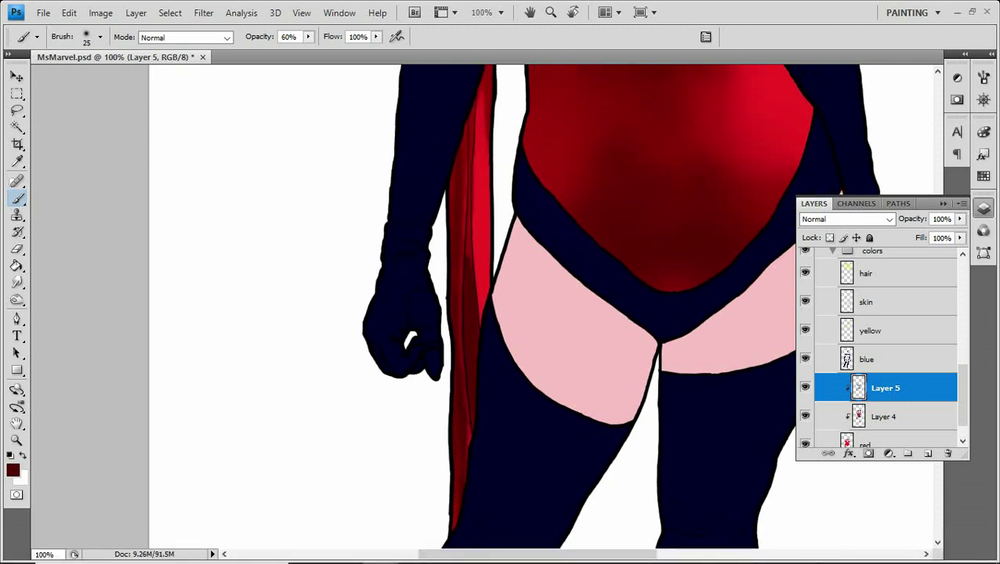
Shade the upper part of the cape along the inside of the arm, going down to 30% opacity.
key(bracketleft)
key(bracketleft)
key(bracketleft)
drag(470, 114, 469, 224)
drag(485, 61, 469, 225)
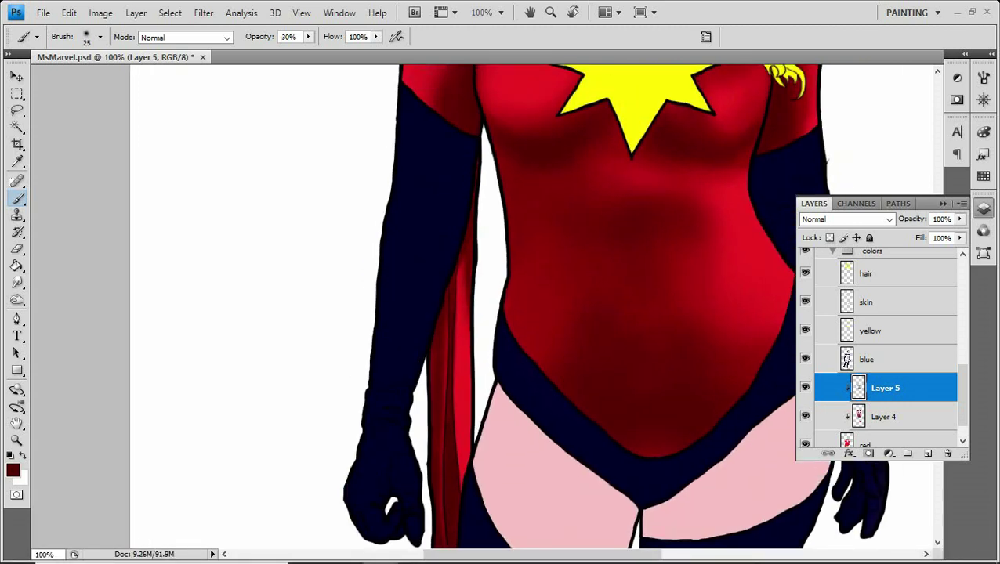
Darken both sides of the red collar with a 25 px brush at 30% opacity.
scroll(501, 313, down, 5)
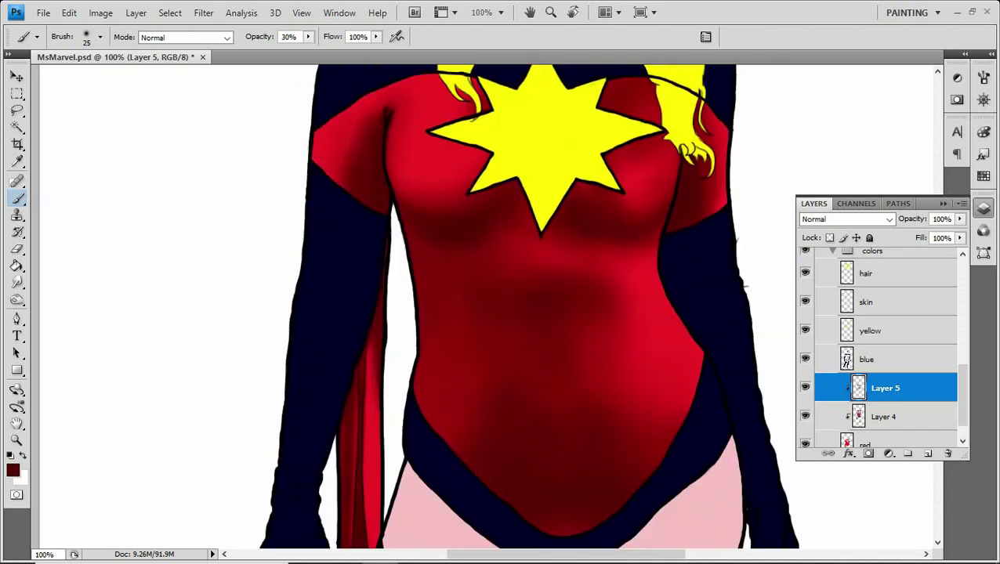
scroll(529, 311, up, 5)
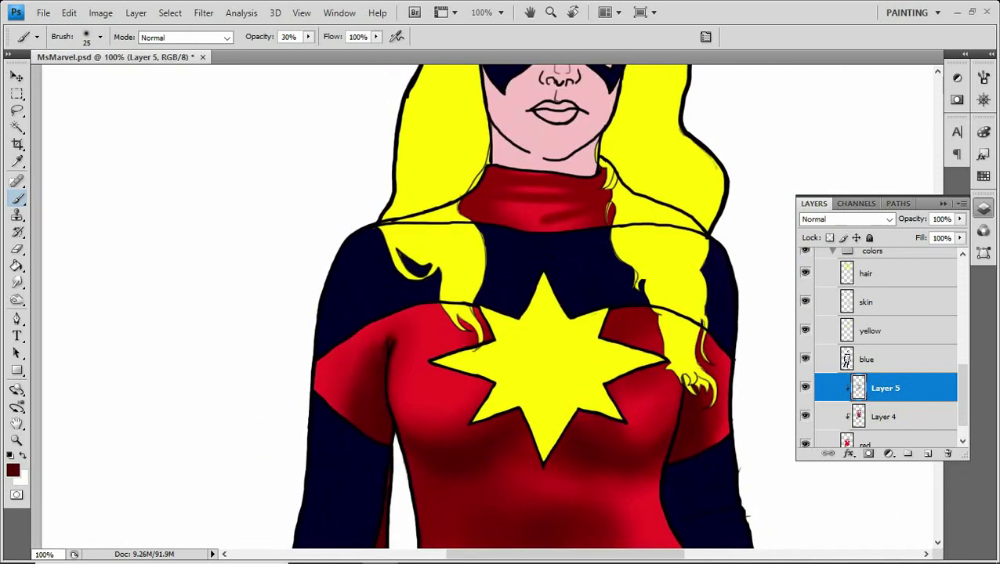
drag(467, 205, 478, 191)
drag(596, 179, 606, 200)
mouse_move(482, 218)
mouse_down()
mouse_move(499, 215)
mouse_move(514, 187)
mouse_up()
Define the collar's fold shadows with a 7 to 10 px brush at 40% to 50% opacity.
key(bracketleft)
key(bracketleft)
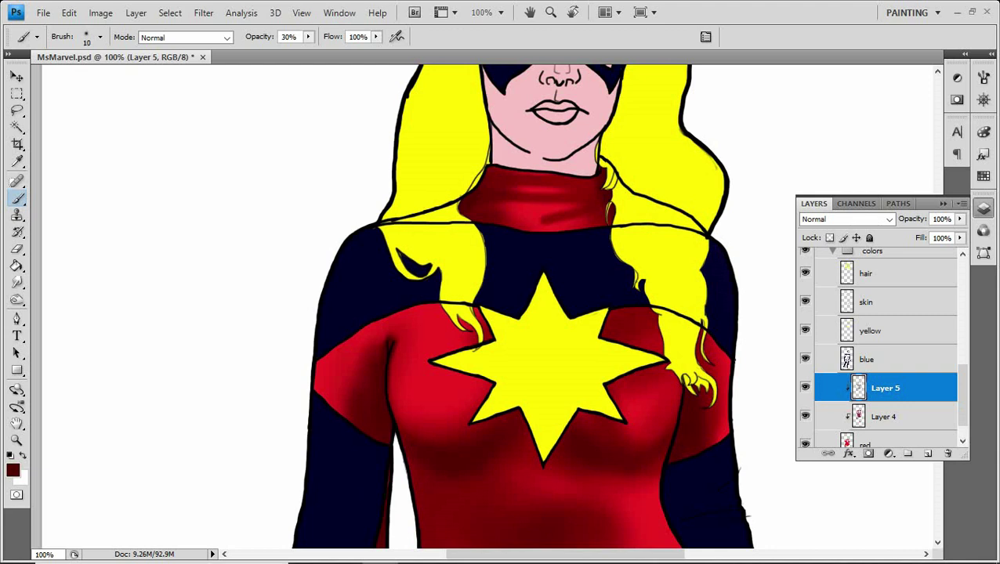
key(bracketleft)
key(bracketleft)
key(4)
key(bracketleft)
key(bracketleft)
key(bracketleft)
key(bracketleft)
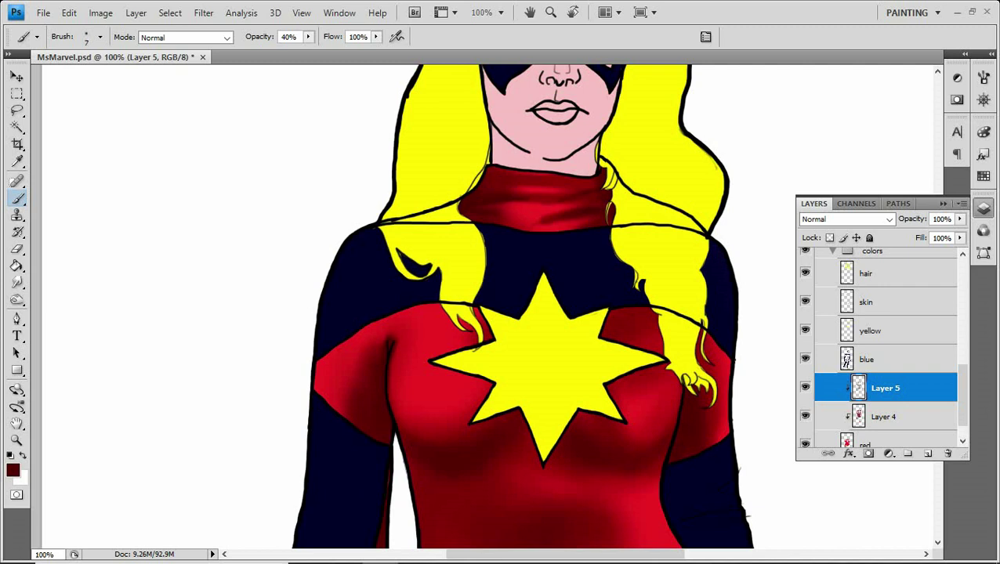
drag(520, 180, 575, 186)
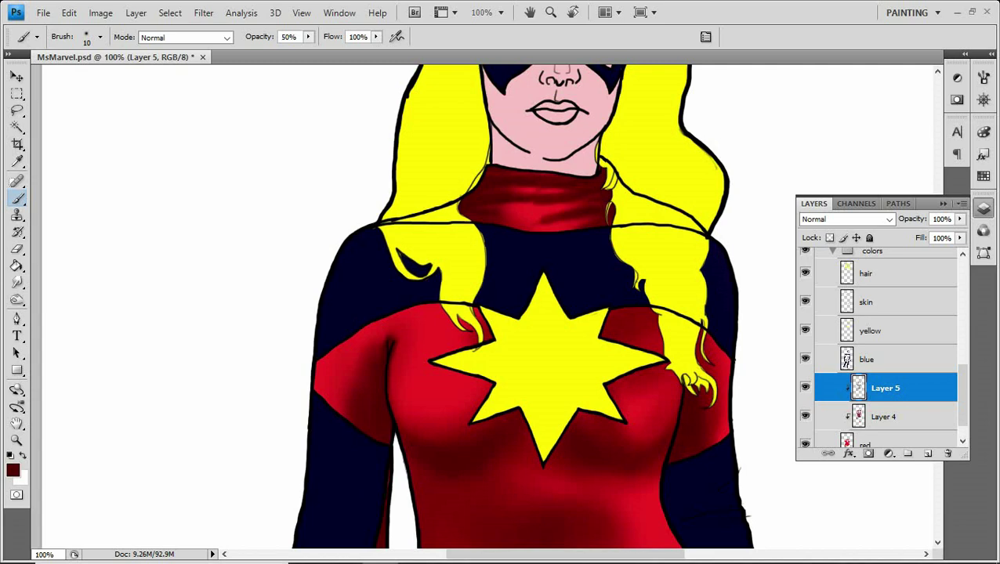
drag(511, 204, 542, 216)
Save the shaded drawing.
key(ctrl+minus)
key(ctrl+minus)
key(ctrl+minus)
key(ctrl+minus)
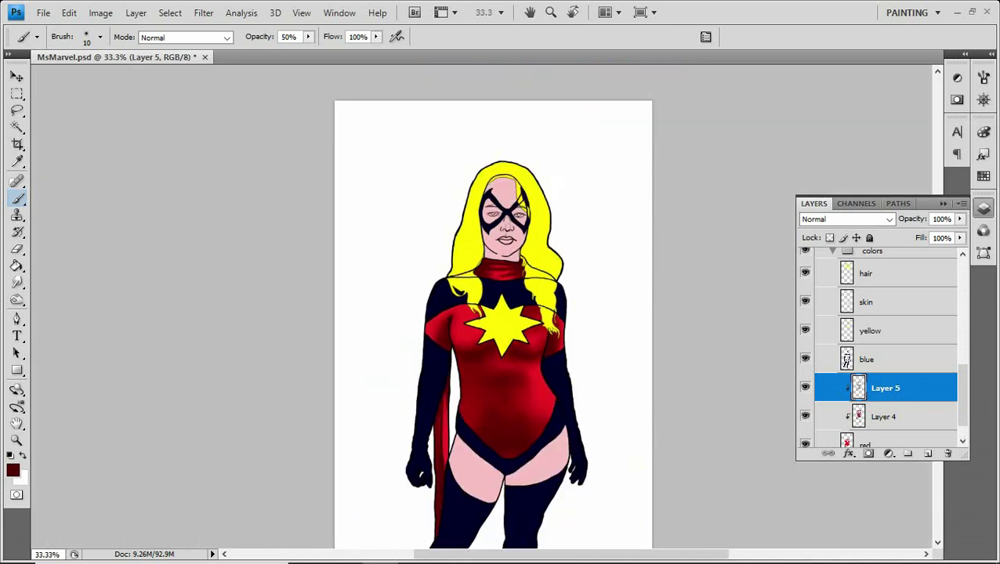
key(ctrl+s)
Move Layer 4 and Layer 5 directly above layer B, clip both to colorcopy, and show layer B.
shift+click(882, 416)
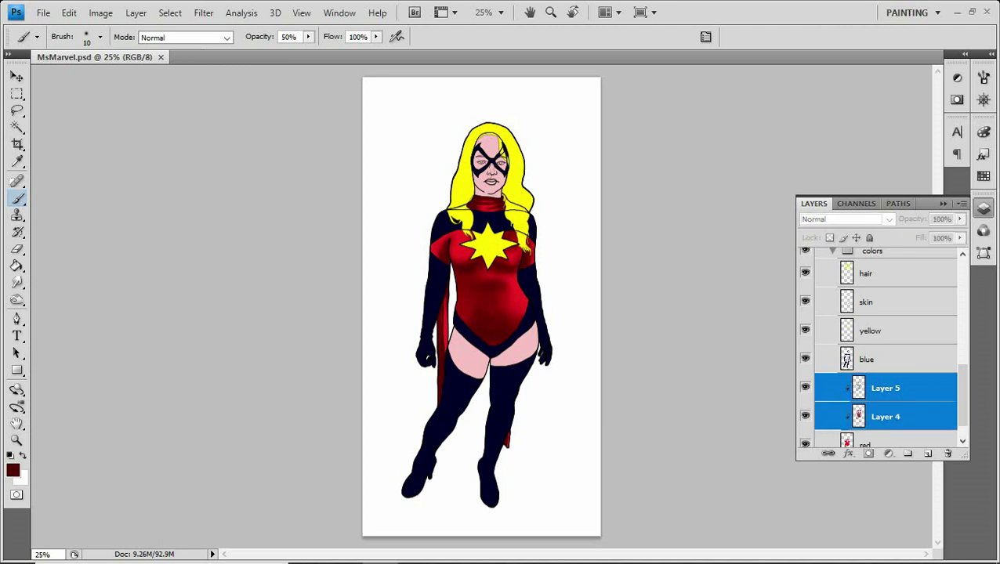
drag(883, 416, 885, 363)
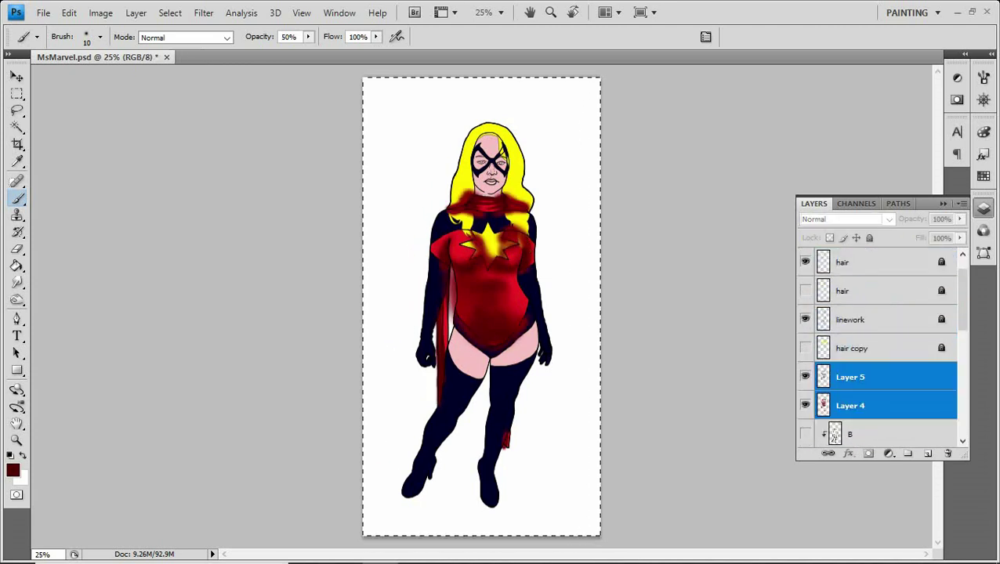
click(850, 377)
click(862, 405)
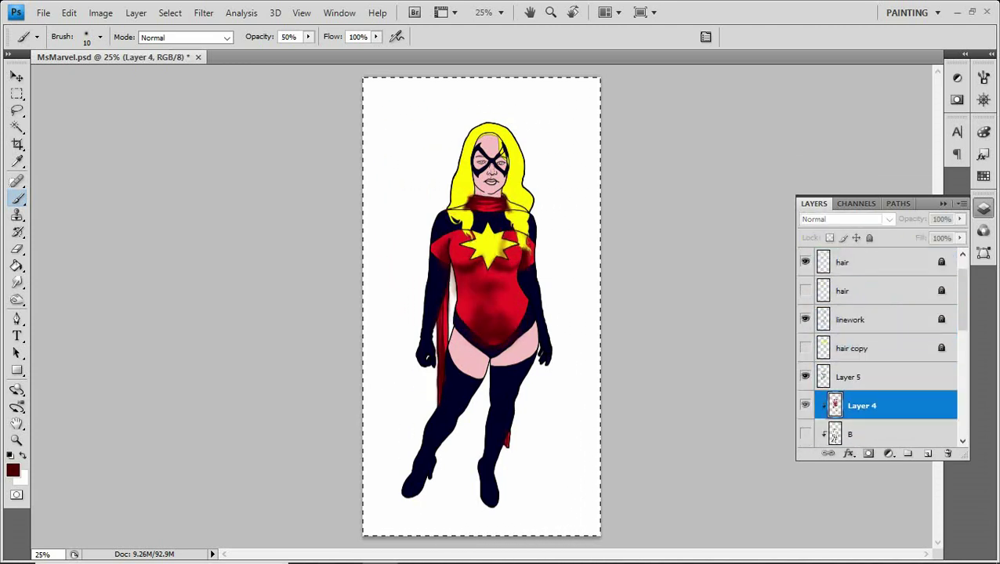
click(861, 377)
click(805, 433)
click(849, 433)
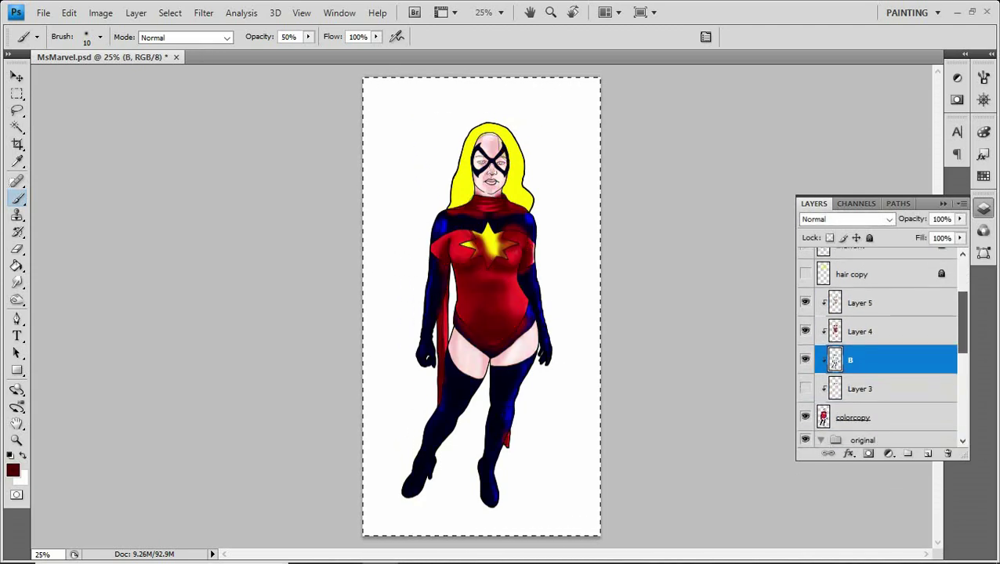
Erase everything outside the red layer's shape from Layer 4 and Layer 5 with a 700 px eraser, and clear the selection.
scroll(878, 345, up, 1)
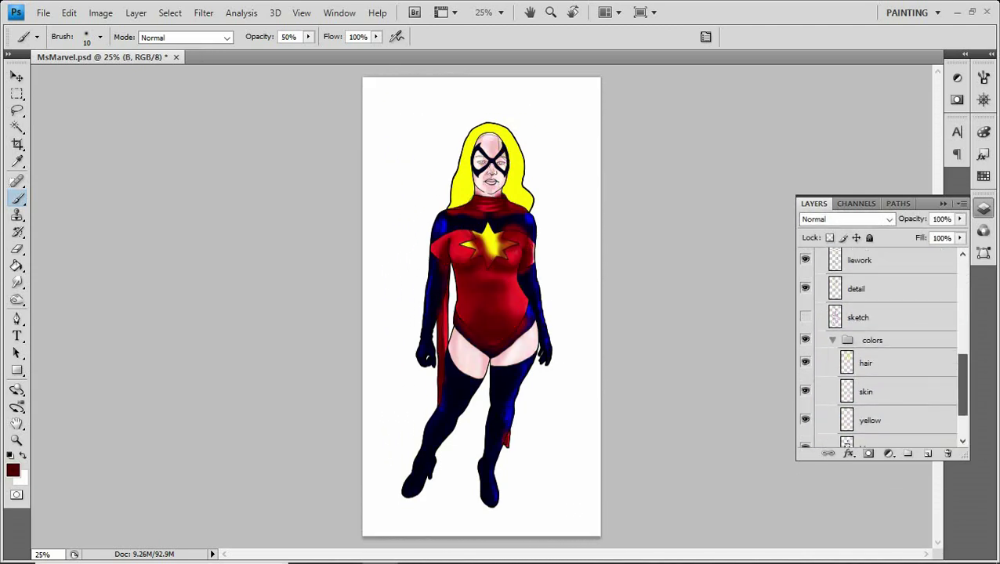
click(865, 418)
key(w)
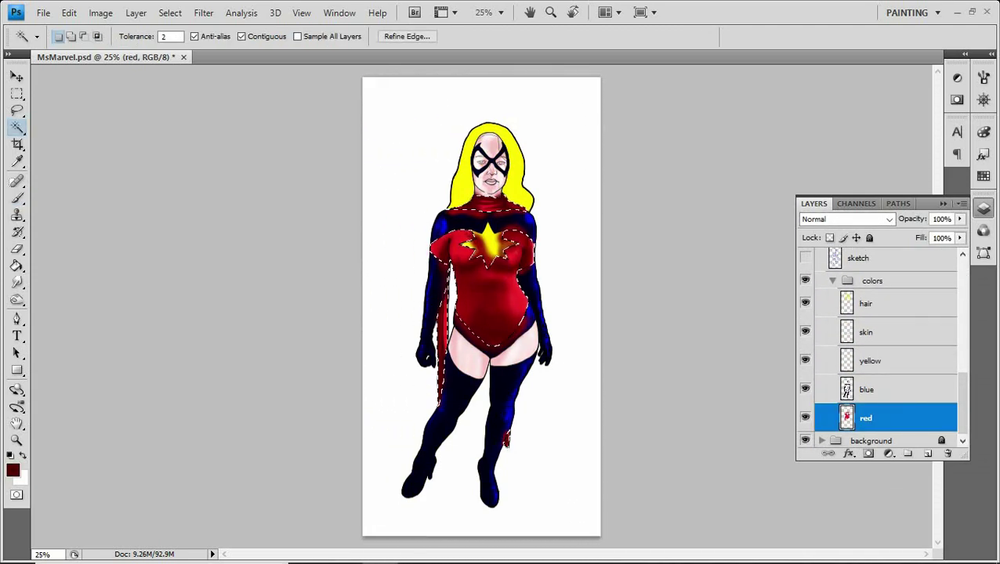
key(e)
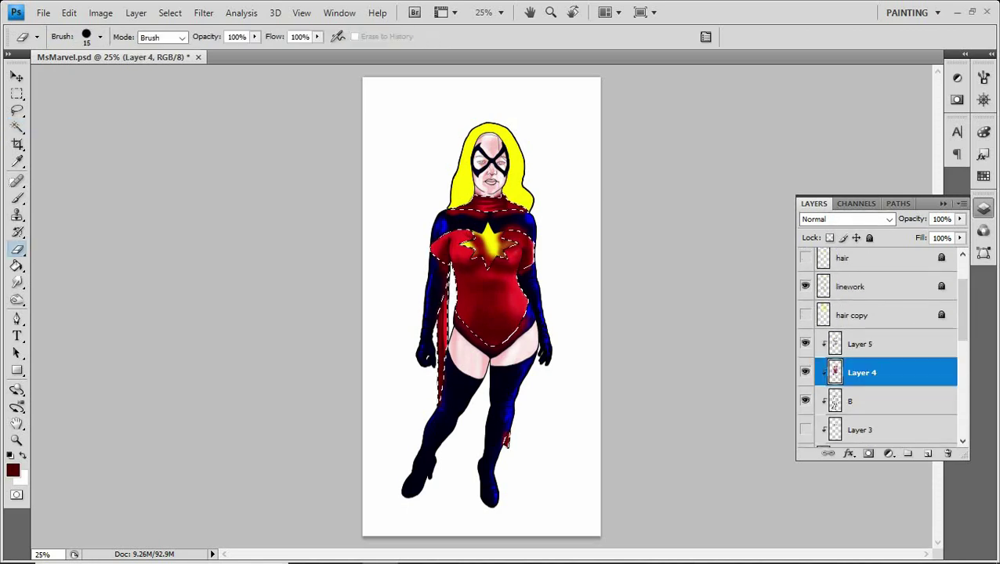
key(ctrl+shift+i)
key(alt+bracketright)
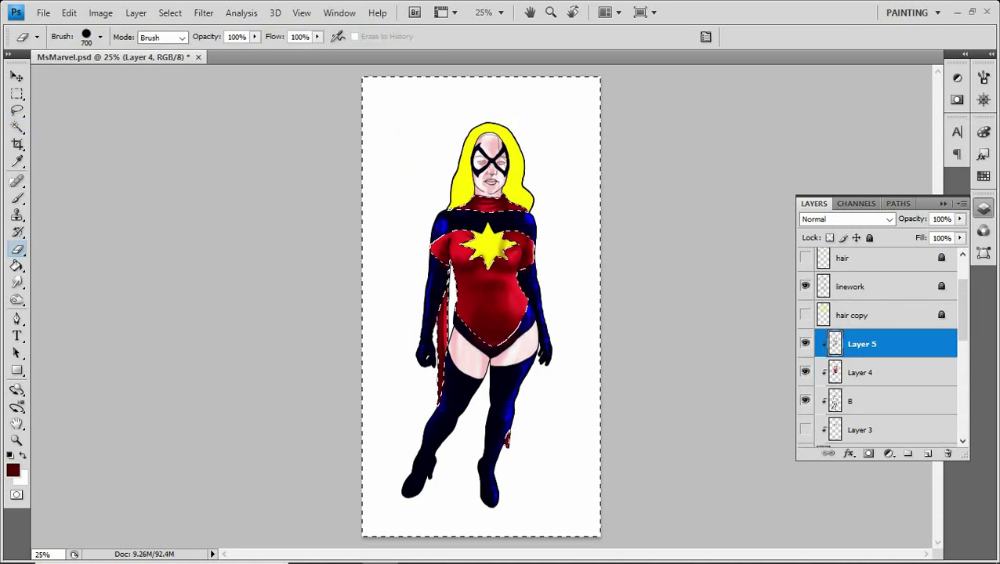
key(ctrl+d)
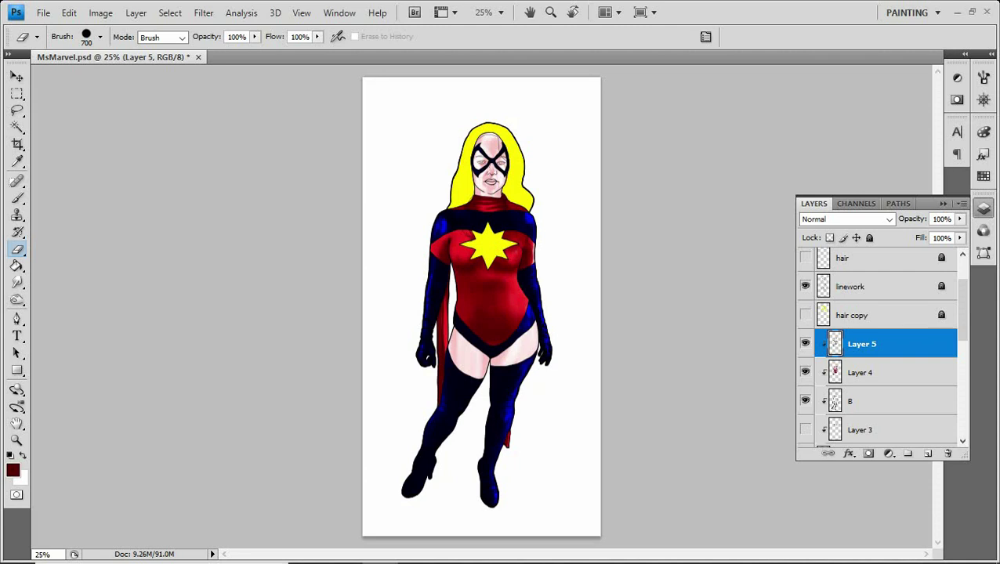
Inspect the cleaned-up costume shading up close and compare the figure with the hair copy layer shown and hidden.
key(ctrl+plus)
key(ctrl+plus)
key(ctrl+plus)
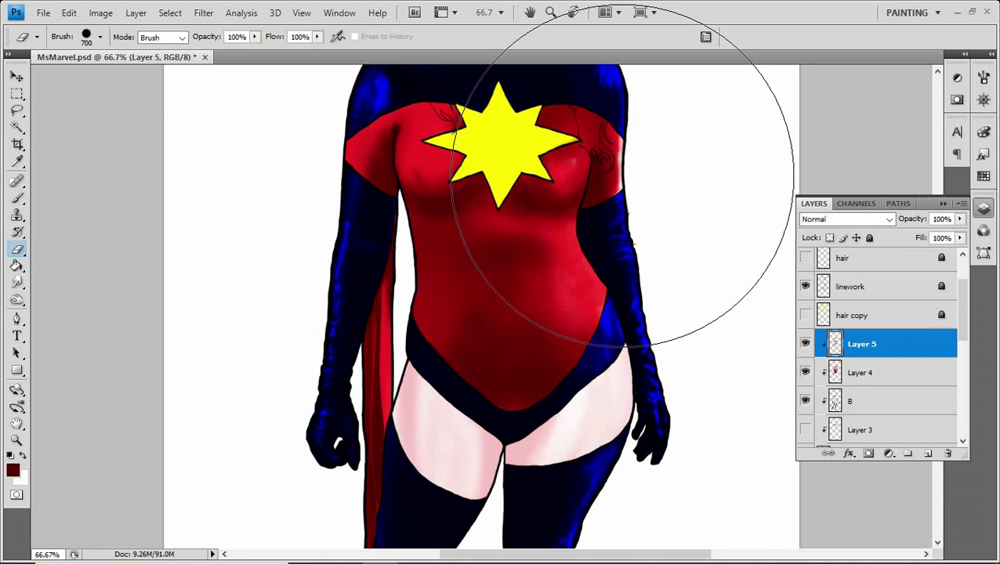
drag(622, 176, 624, 22)
key(ctrl+minus)
key(ctrl+minus)
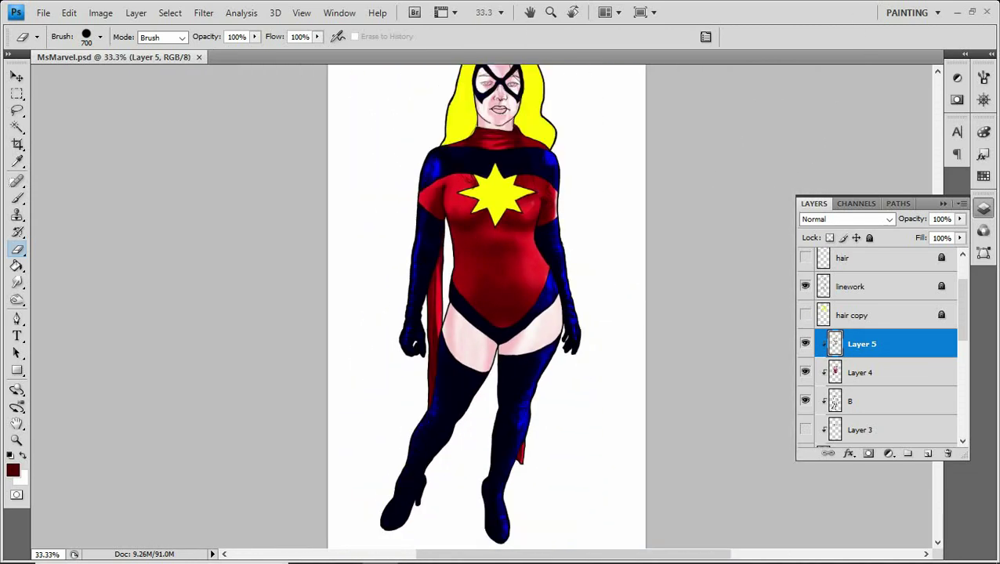
click(805, 315)
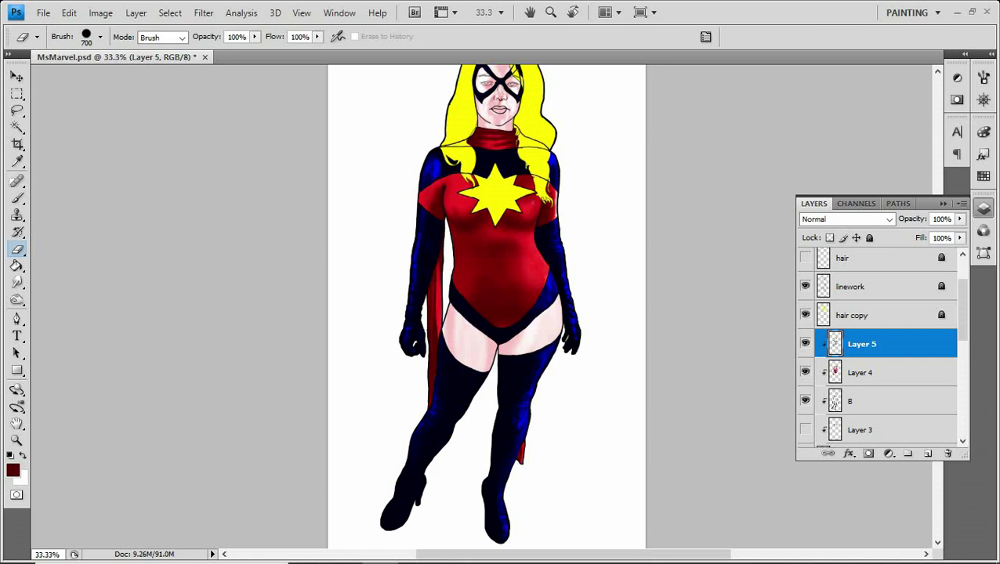
click(805, 315)
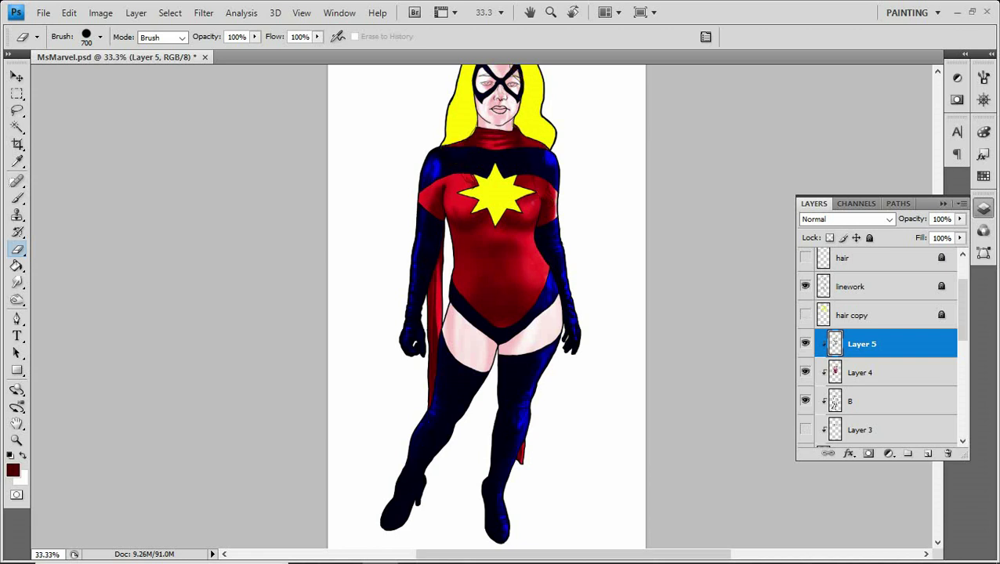
Select the star from the yellow layer's contents, add a new layer above Layer 5, and make yellow the foreground colour.
scroll(878, 352, down, 5)
click(871, 415)
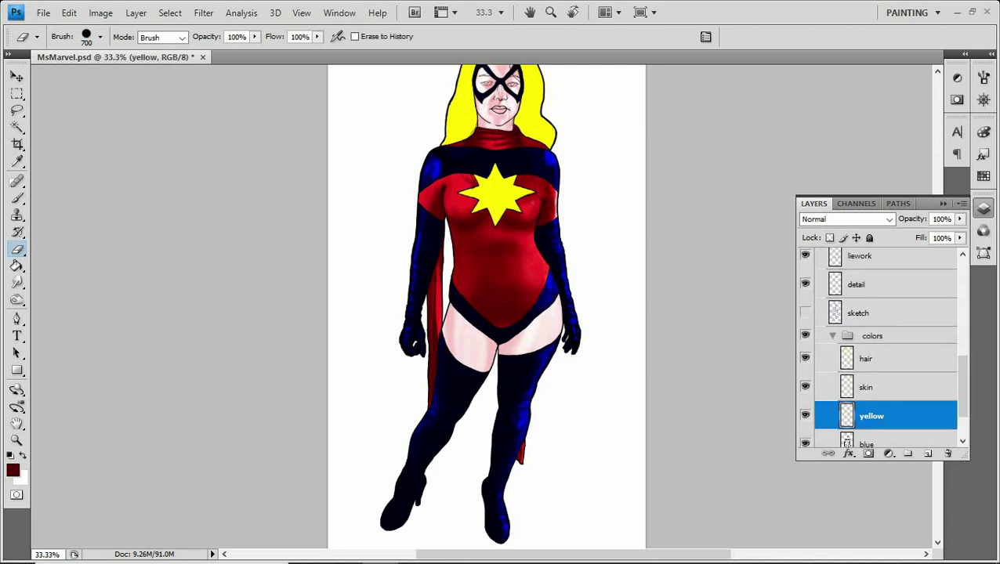
key(w)
ctrl+click(846, 416)
scroll(870, 352, up, 10)
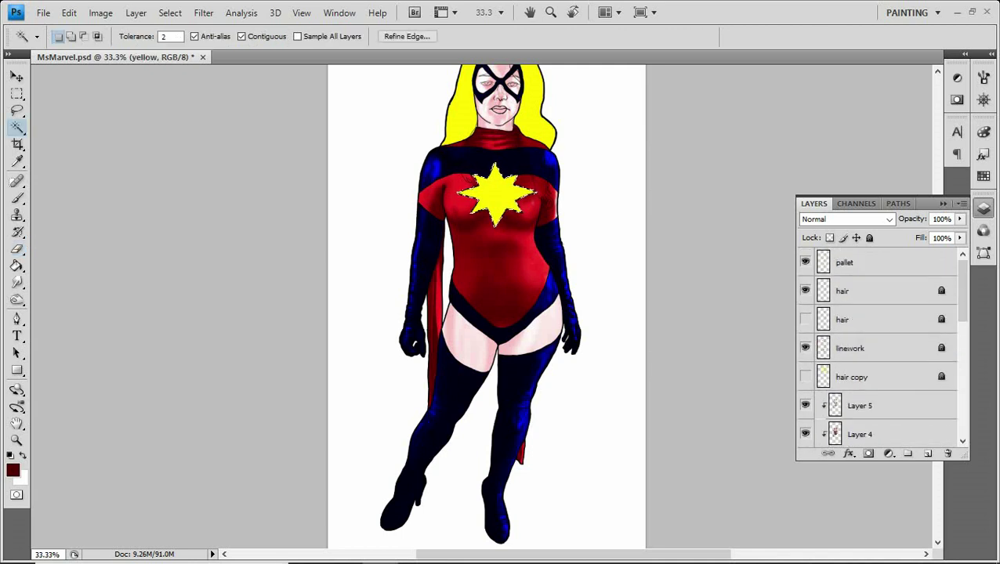
click(870, 405)
key(g)
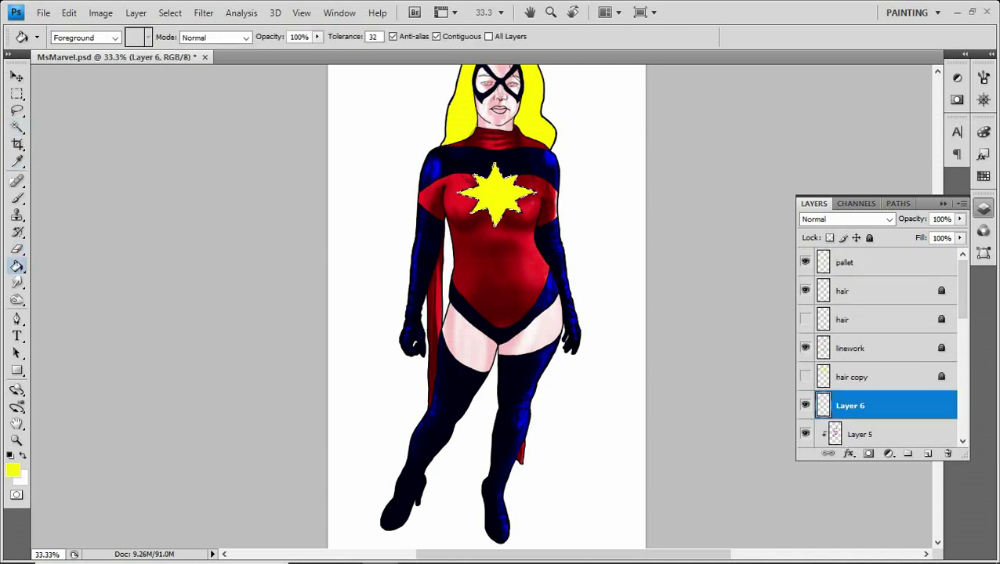
Open the Gradient tool's gradient for editing, base it on the yellow-to-white preset, and select its end stop.
drag(17, 266, 78, 264)
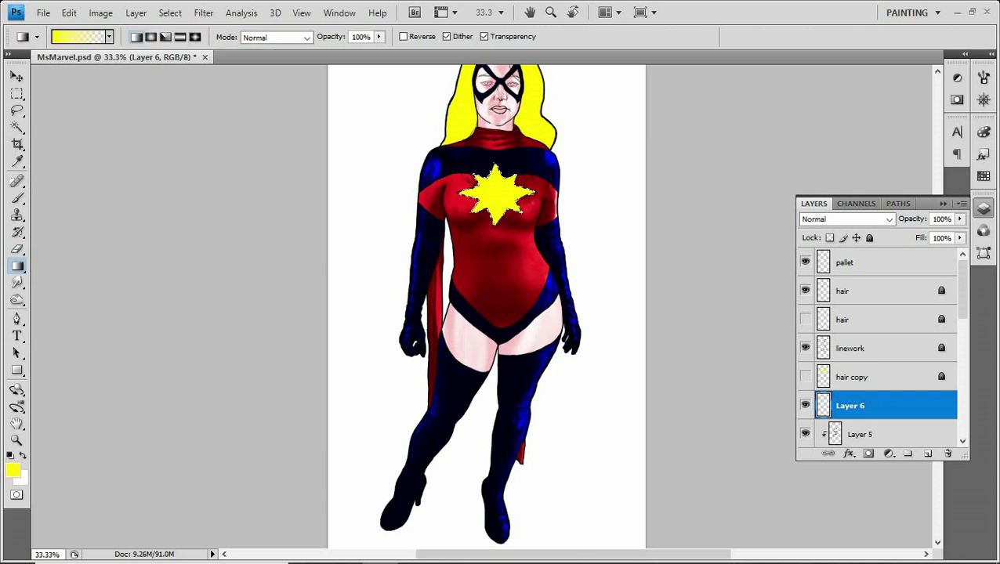
click(79, 37)
click(633, 313)
click(371, 110)
click(634, 313)
Recolour the gradient's white end stop to a golden yellow.
click(429, 374)
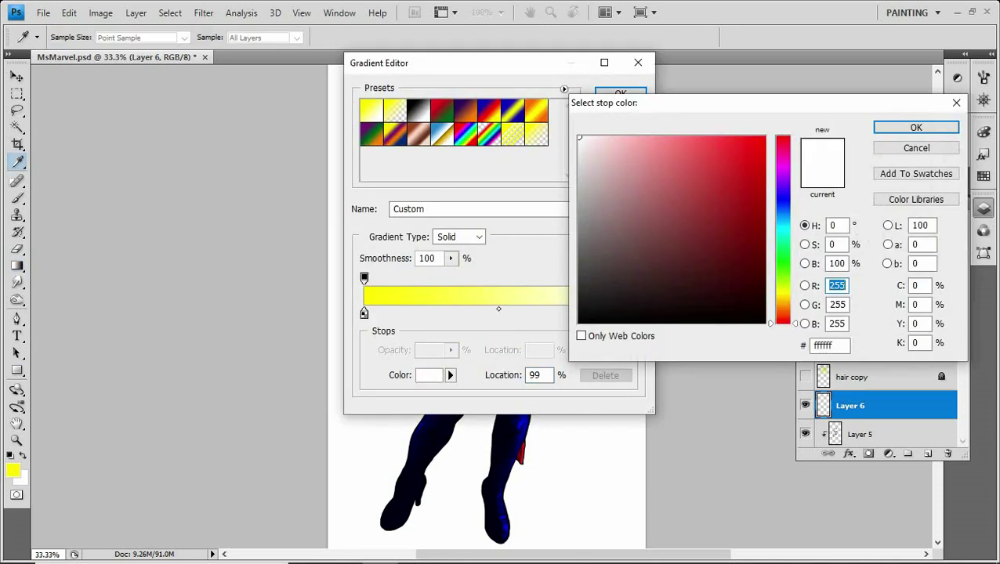
click(782, 294)
click(717, 137)
click(782, 296)
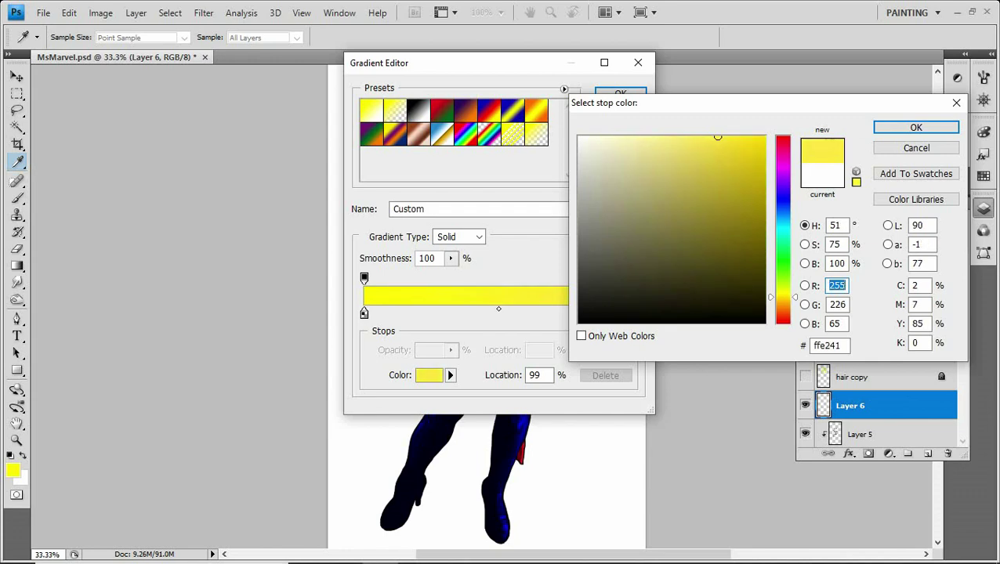
drag(745, 115, 836, 157)
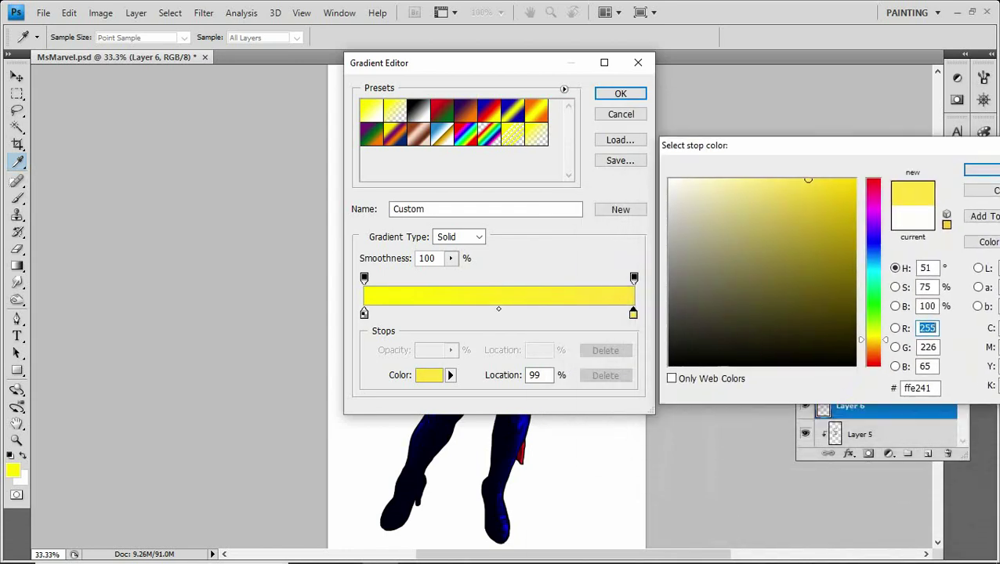
click(812, 181)
click(981, 170)
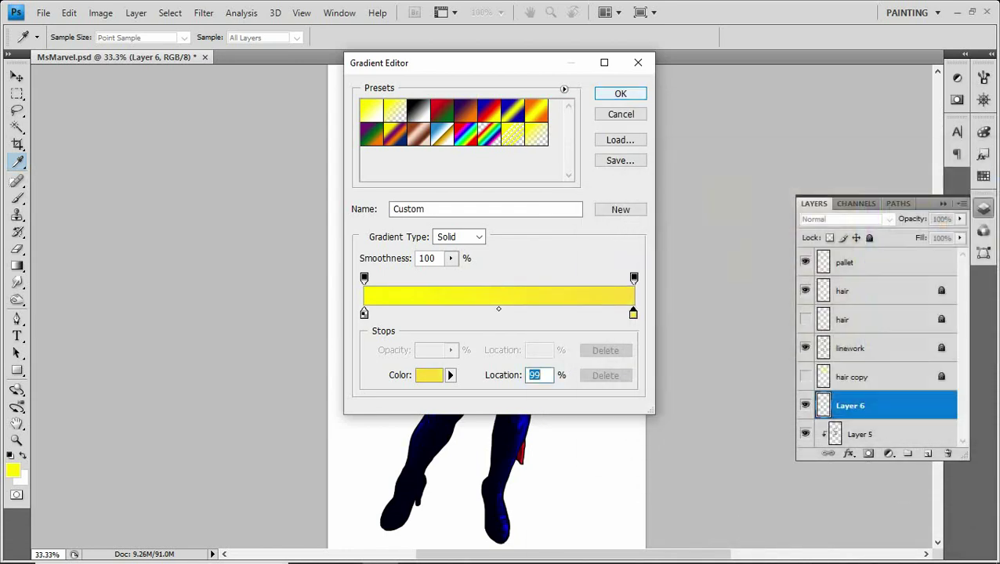
Fill the selected star with the yellow-to-golden gradient, brightest at its upper point, and brush a pale yellow highlight across it at 30% opacity.
click(620, 93)
scroll(494, 180, up, 3)
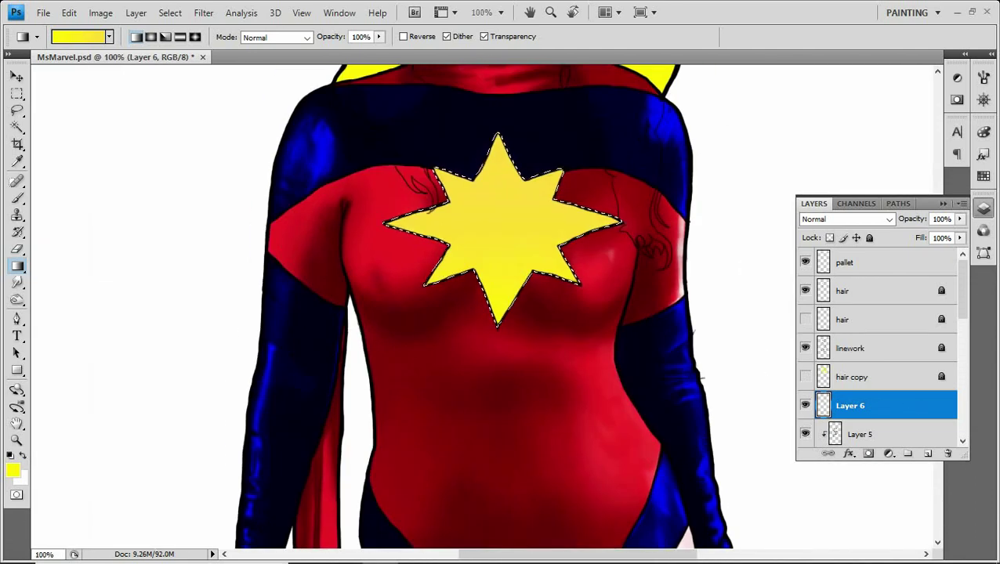
click(12, 470)
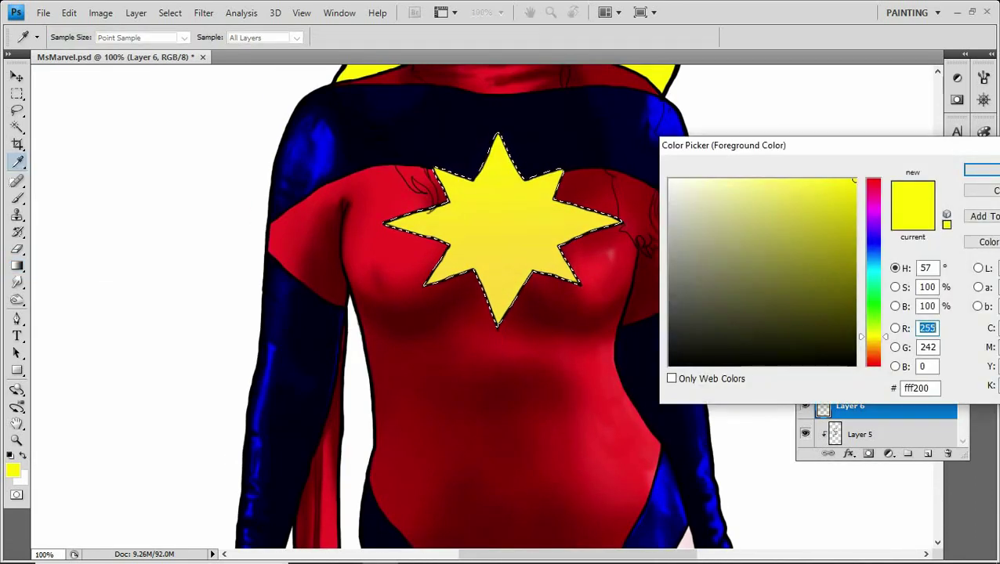
key(Return)
key(b)
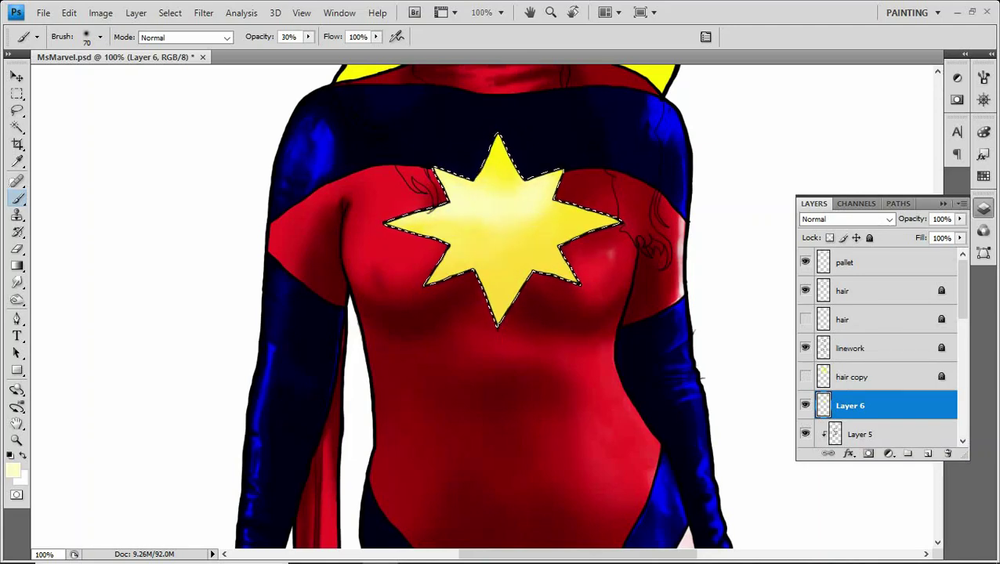
Brush bright yellow from the swatches into the star's middle and blend it with a sampled pale yellow, enlarging the brush to 100.
click(983, 176)
click(829, 139)
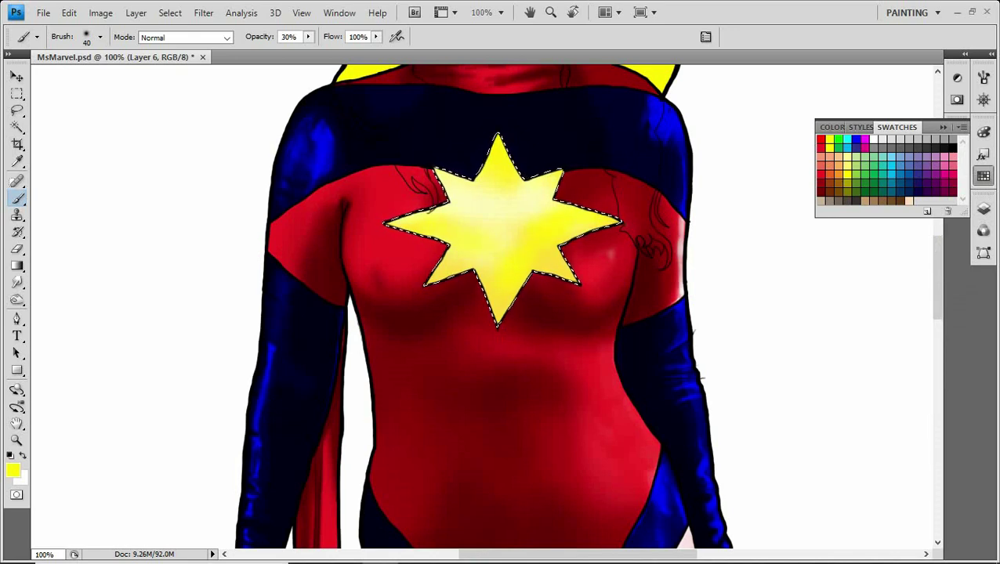
alt+click(586, 235)
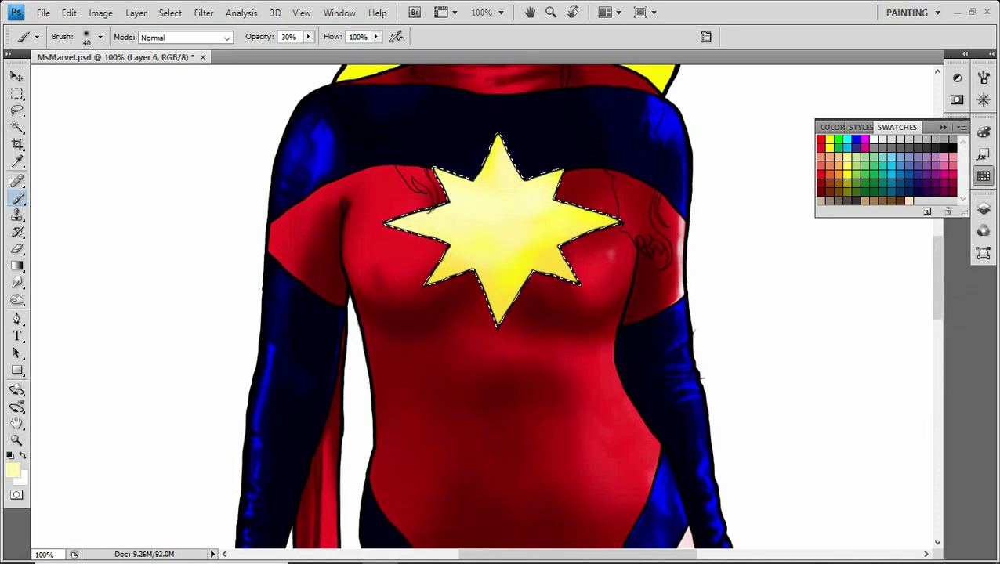
key(bracketright)
key(bracketright)
key(bracketright)
key(bracketright)
key(bracketright)
key(bracketright)
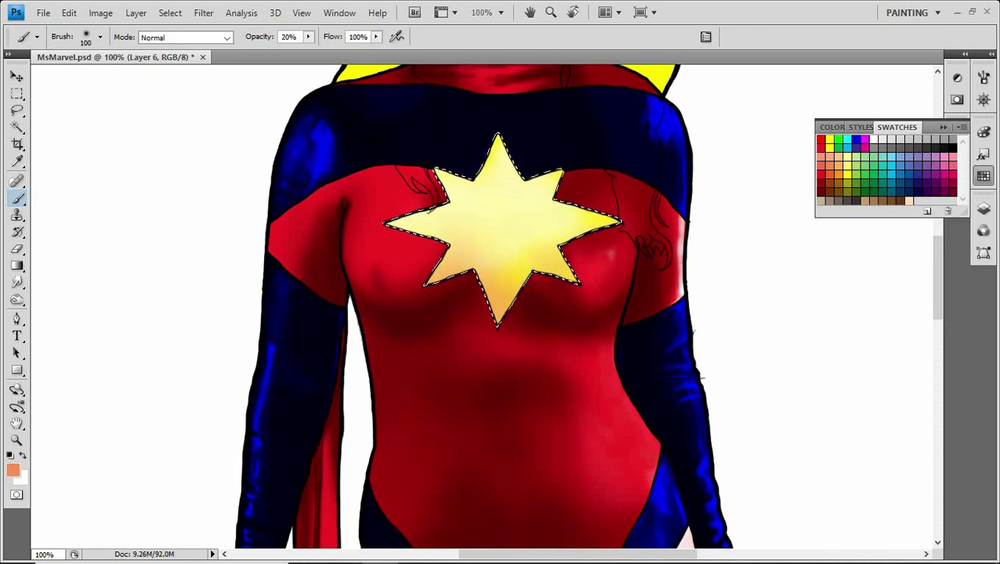
Shade the star's centre and lower point with soft orange strokes at 20% opacity, using a brush size of 50.
key(bracketleft)
key(bracketleft)
key(bracketleft)
drag(548, 228, 517, 266)
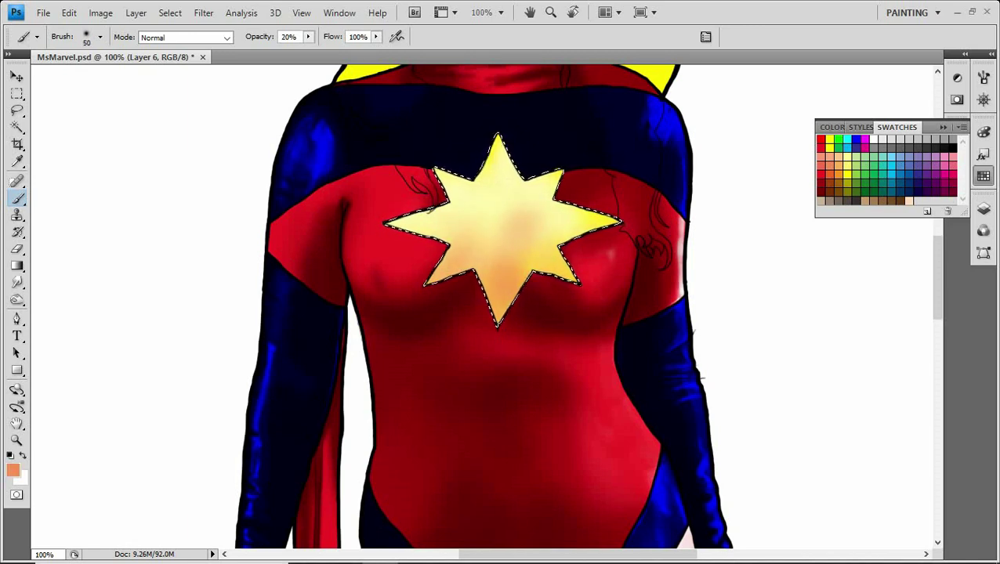
Glaze the star with bright yellow using a size 175 brush at 20% opacity, and save the document.
key(ctrl+minus)
key(ctrl+minus)
key(ctrl+minus)
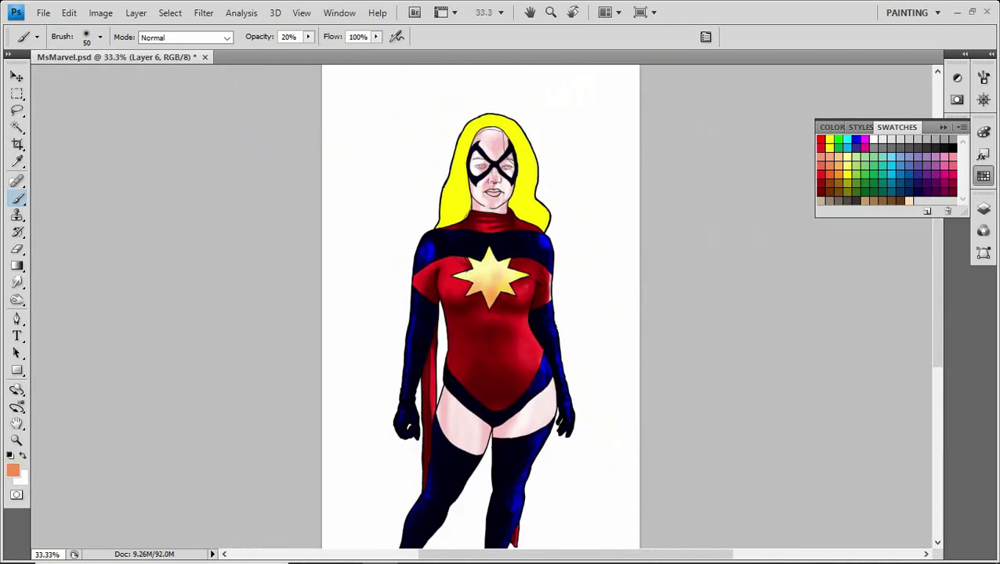
key(bracketright)
key(bracketright)
key(bracketright)
key(bracketright)
key(bracketright)
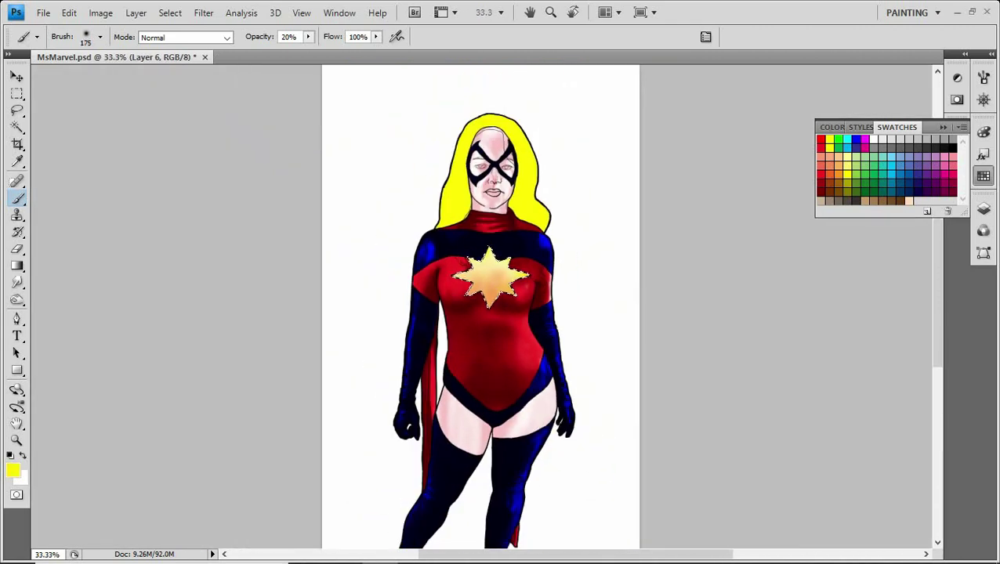
key(ctrl+s)
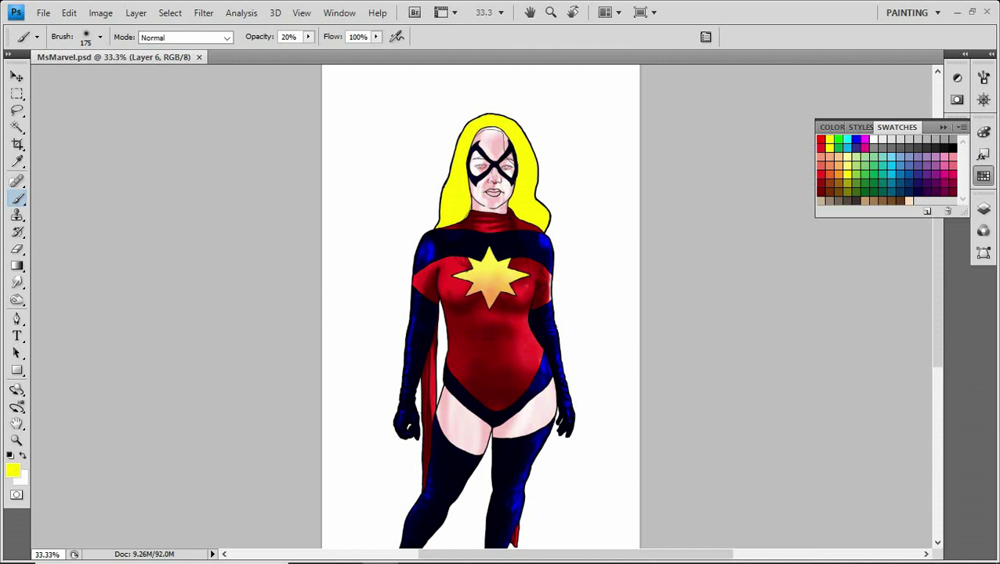